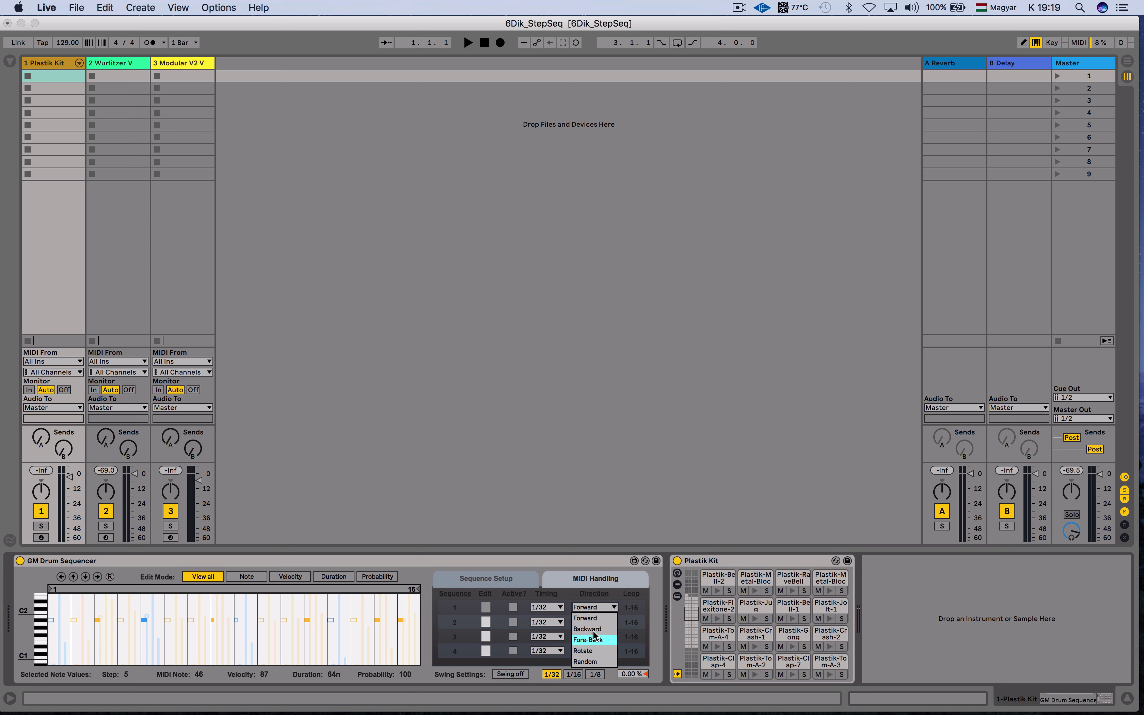
# Step: Activate all four sequences in the GM Drum Sequencer, keeping their direction Forward, and switch its swing off
pyautogui.click(591, 607)
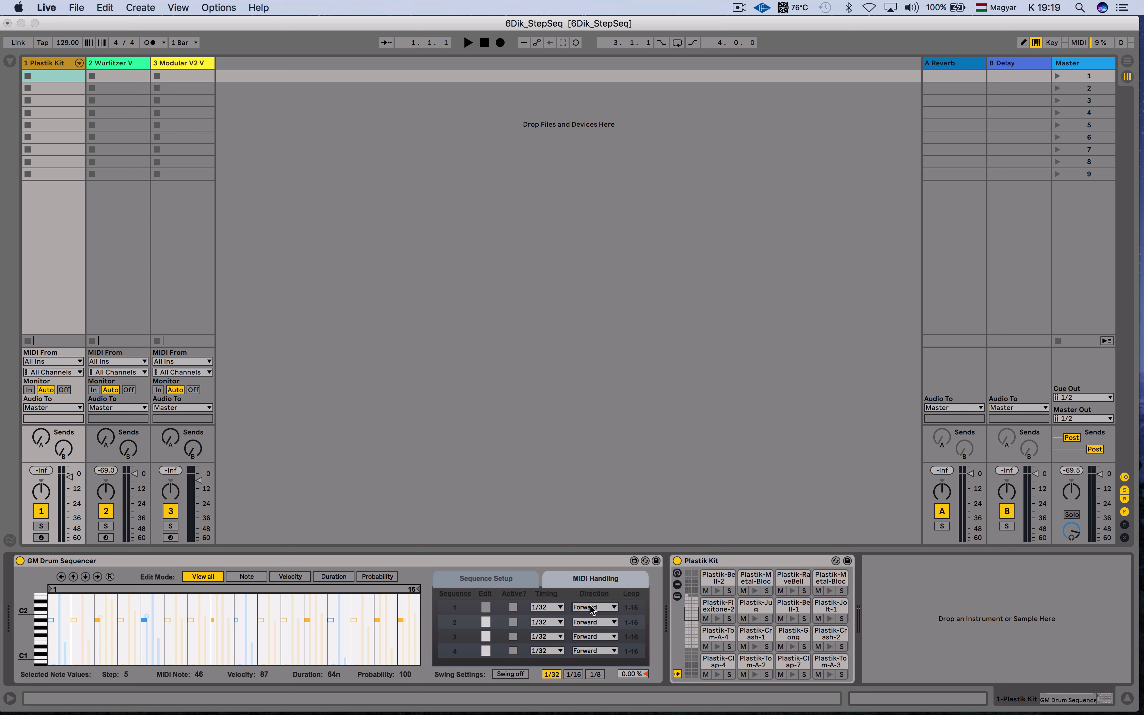
pyautogui.click(512, 608)
pyautogui.click(513, 636)
pyautogui.click(513, 651)
pyautogui.click(577, 580)
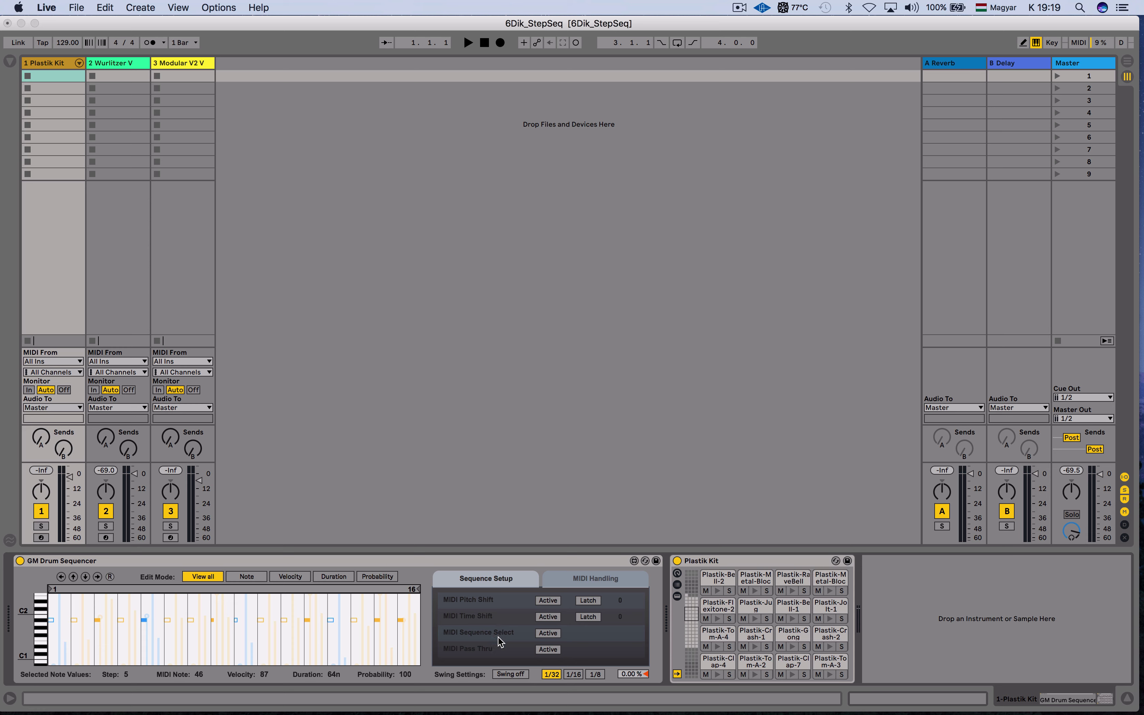
pyautogui.click(510, 579)
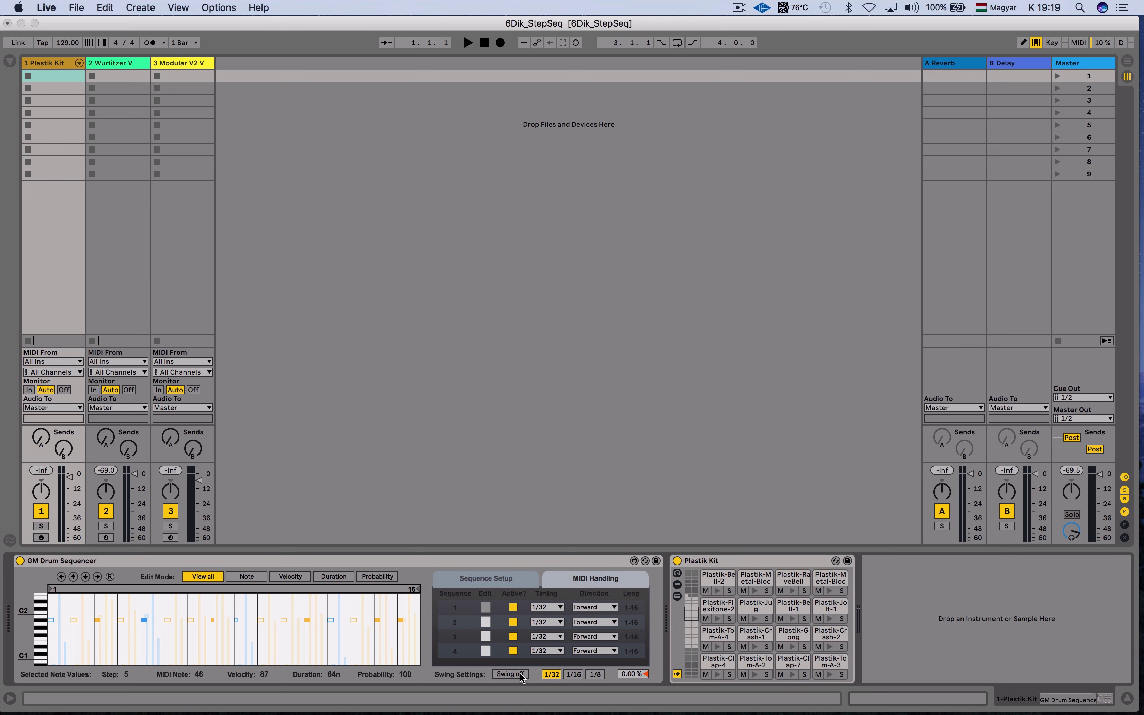
pyautogui.click(510, 674)
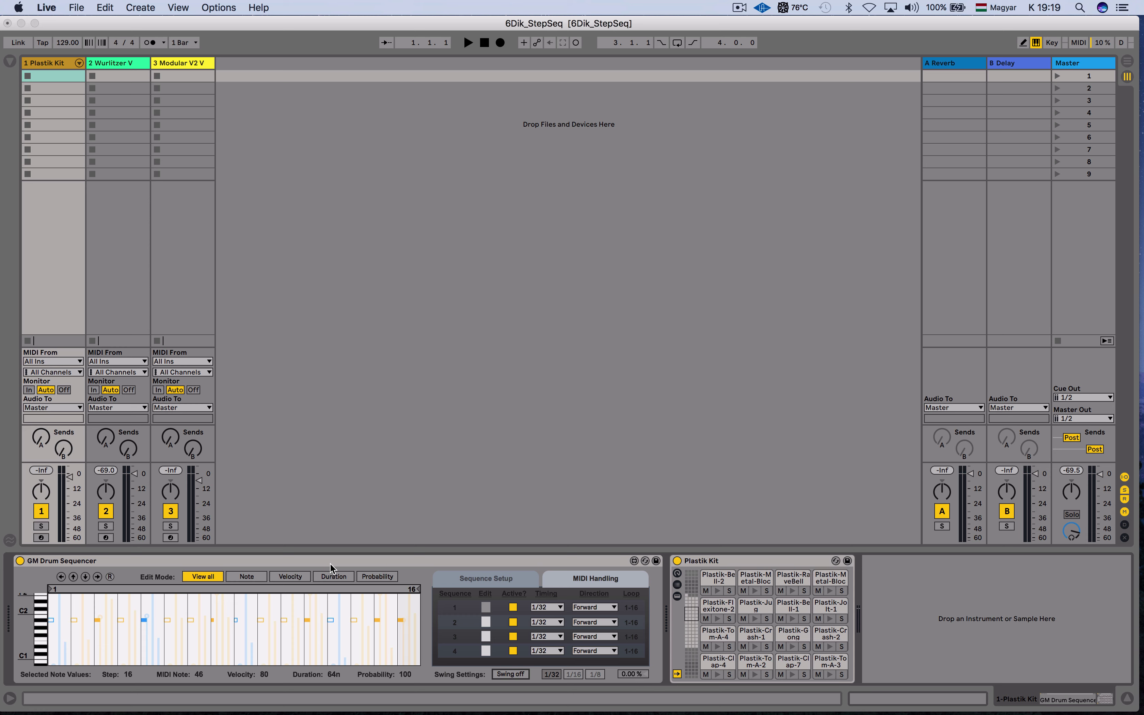
# Step: Open the GM Drum Sequencer in the Max editor, leave presentation mode and unfreeze the device to expose its patch
pyautogui.click(634, 560)
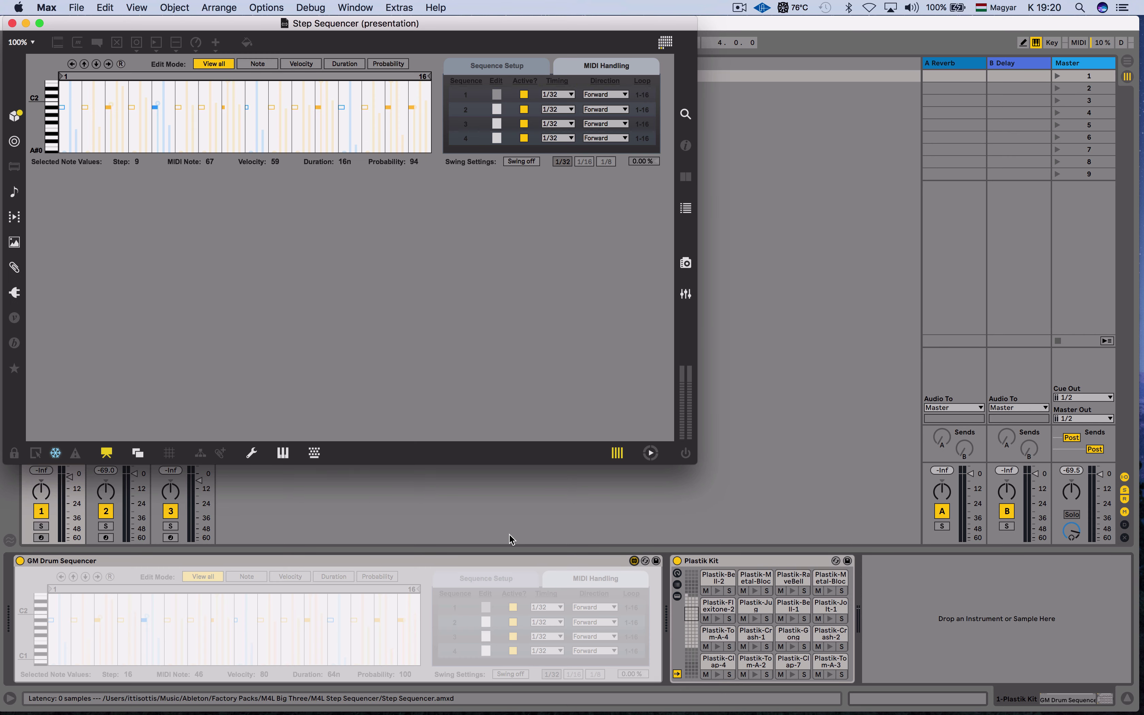
pyautogui.click(107, 452)
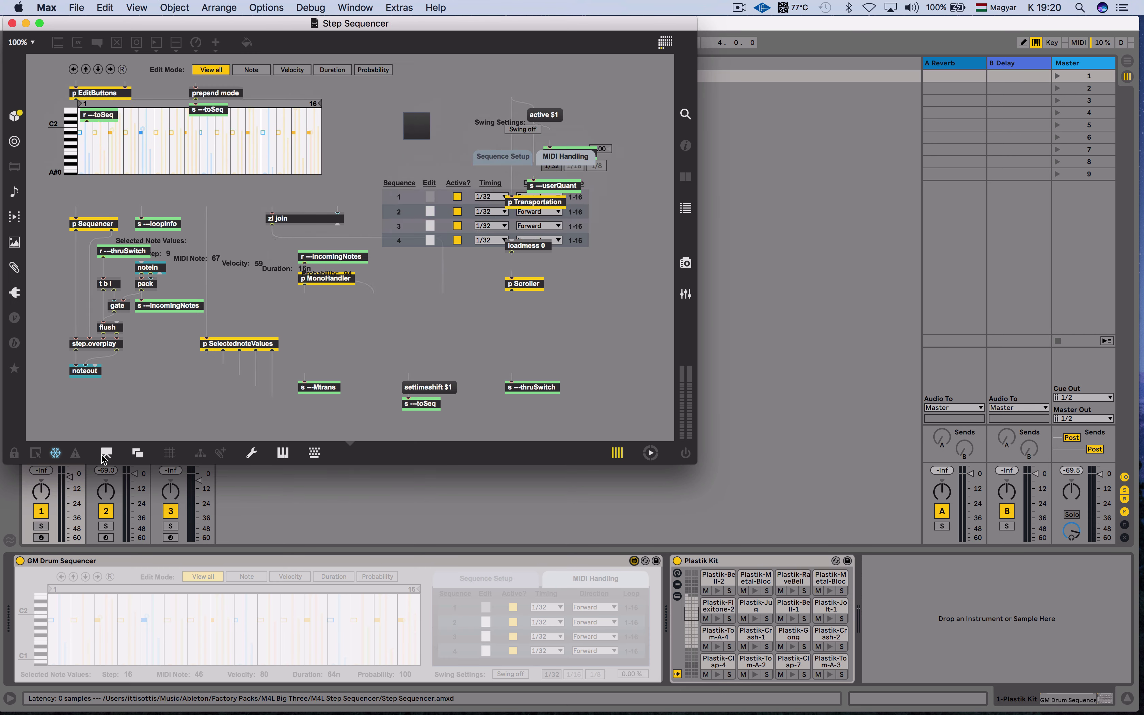
pyautogui.click(56, 453)
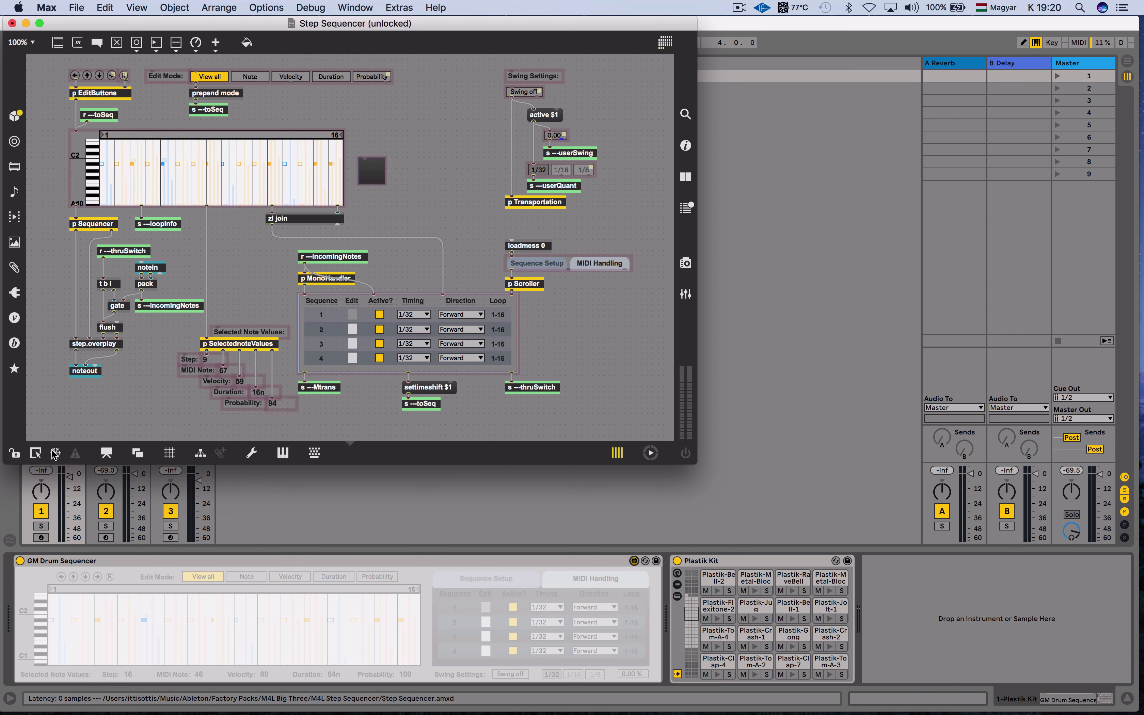
# Step: Open the help patch of the live.step object and set its example sequence to 4 steps
pyautogui.click(191, 185)
pyautogui.rightClick(191, 186)
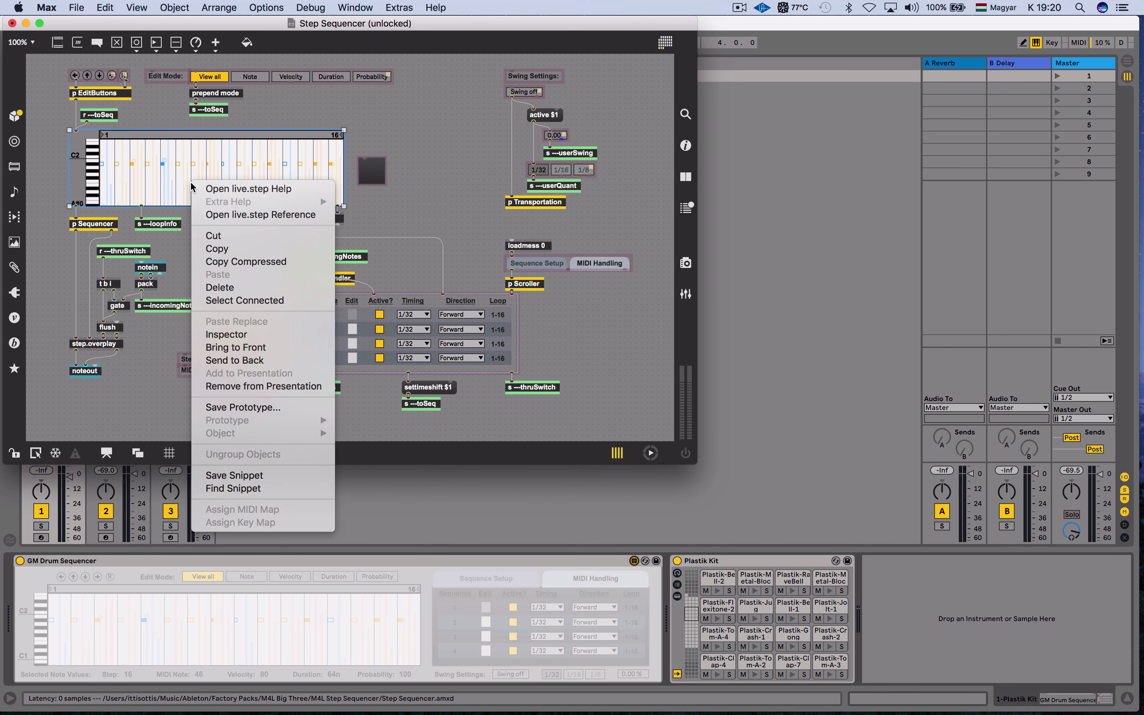
pyautogui.click(243, 188)
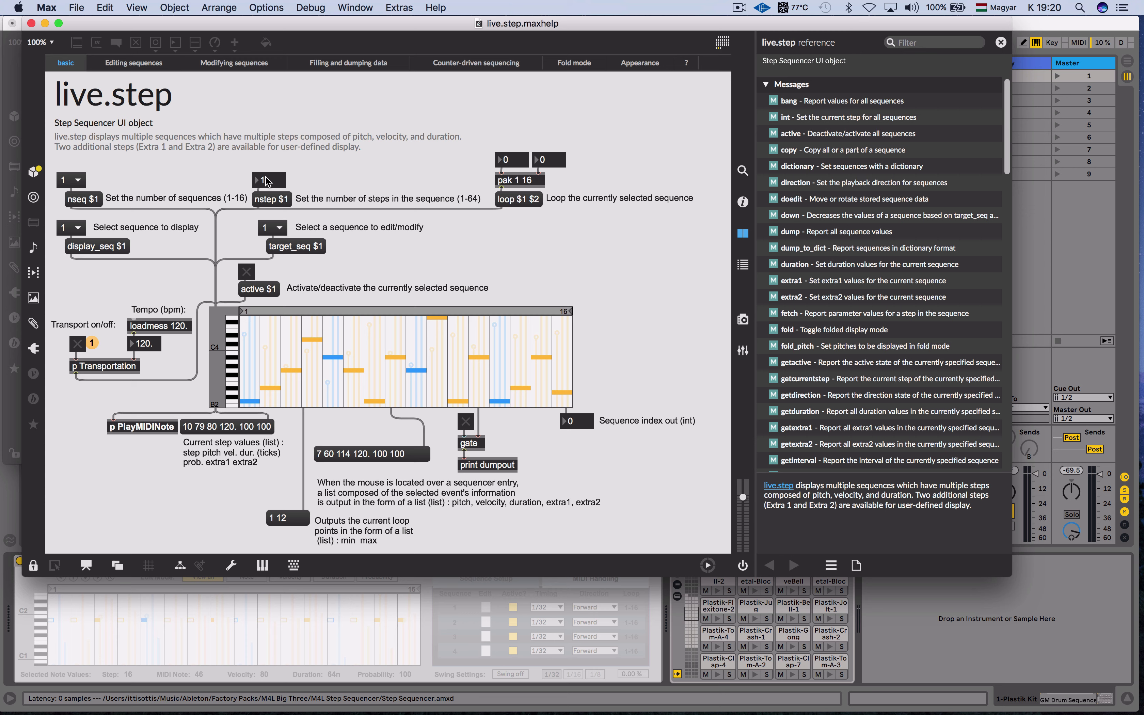
pyautogui.moveTo(266, 180)
pyautogui.mouseDown()
pyautogui.moveTo(266, 164)
pyautogui.moveTo(265, 178)
pyautogui.mouseUp()
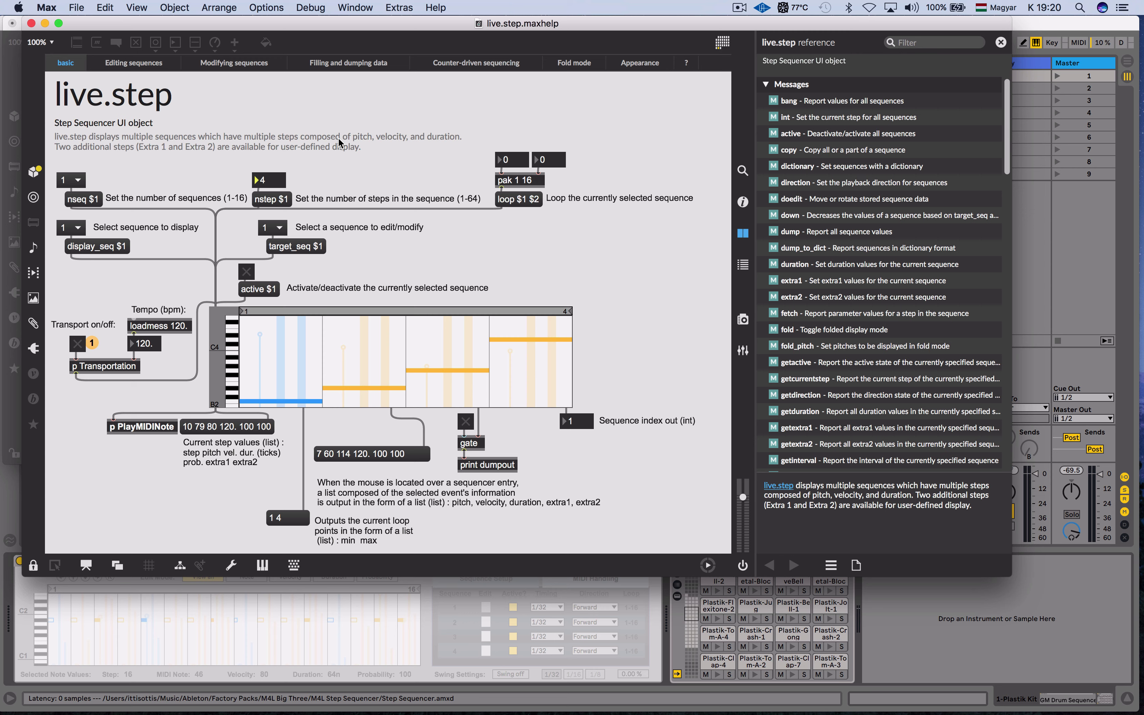
# Step: View the Editing sequences help page, and try the left and random messages on the Modifying sequences example
pyautogui.click(152, 64)
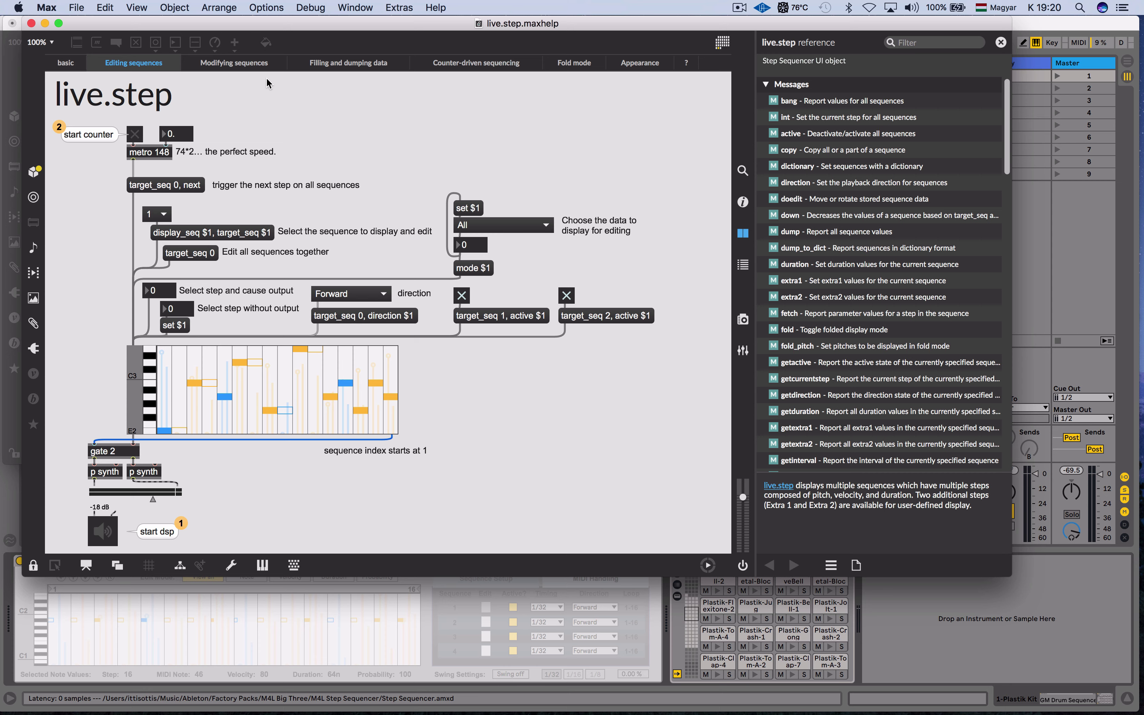
pyautogui.click(260, 68)
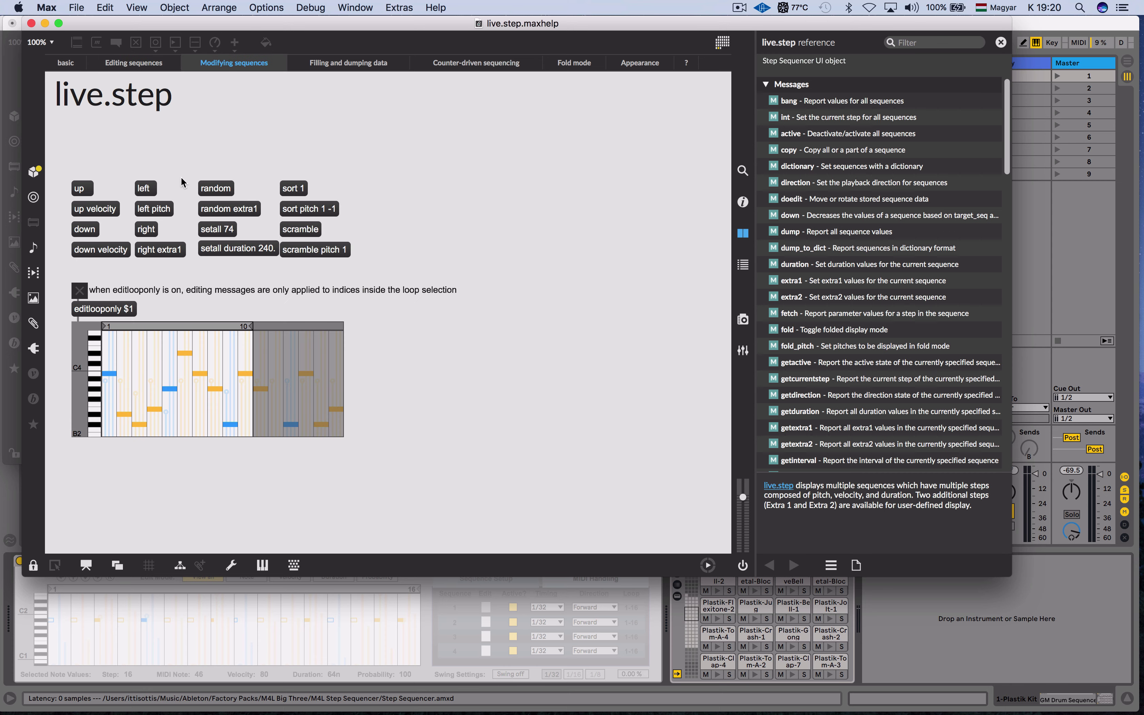
pyautogui.click(146, 189)
pyautogui.click(146, 187)
pyautogui.click(147, 187)
pyautogui.click(147, 187)
pyautogui.click(146, 188)
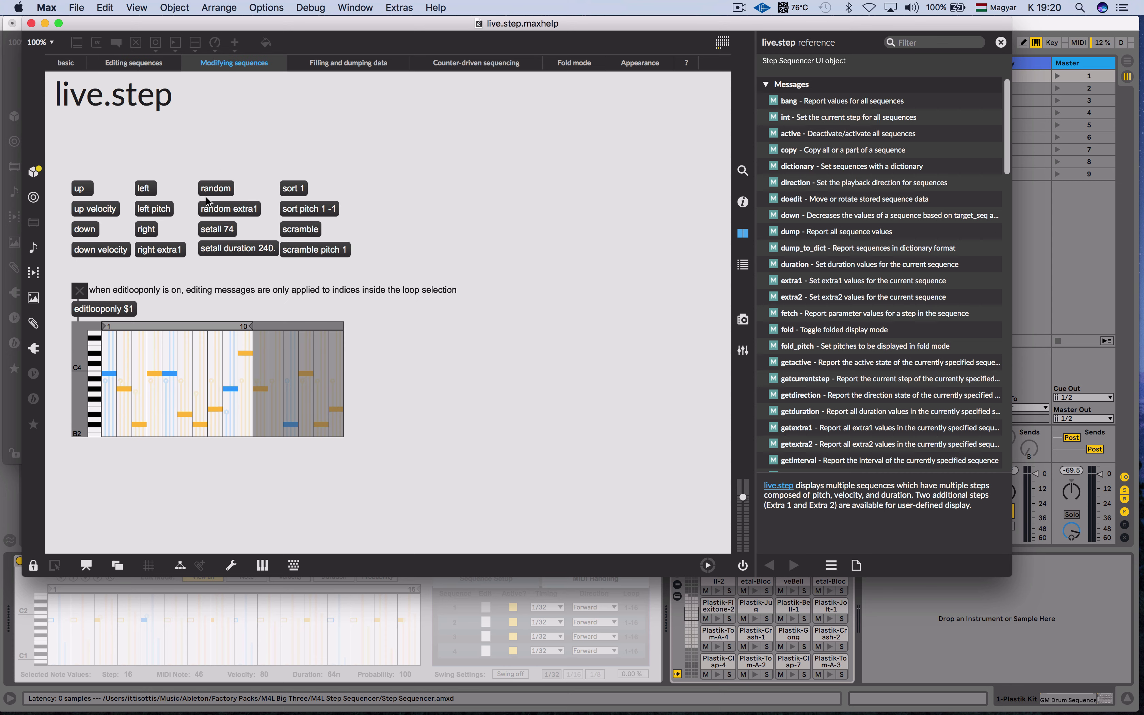
pyautogui.click(215, 187)
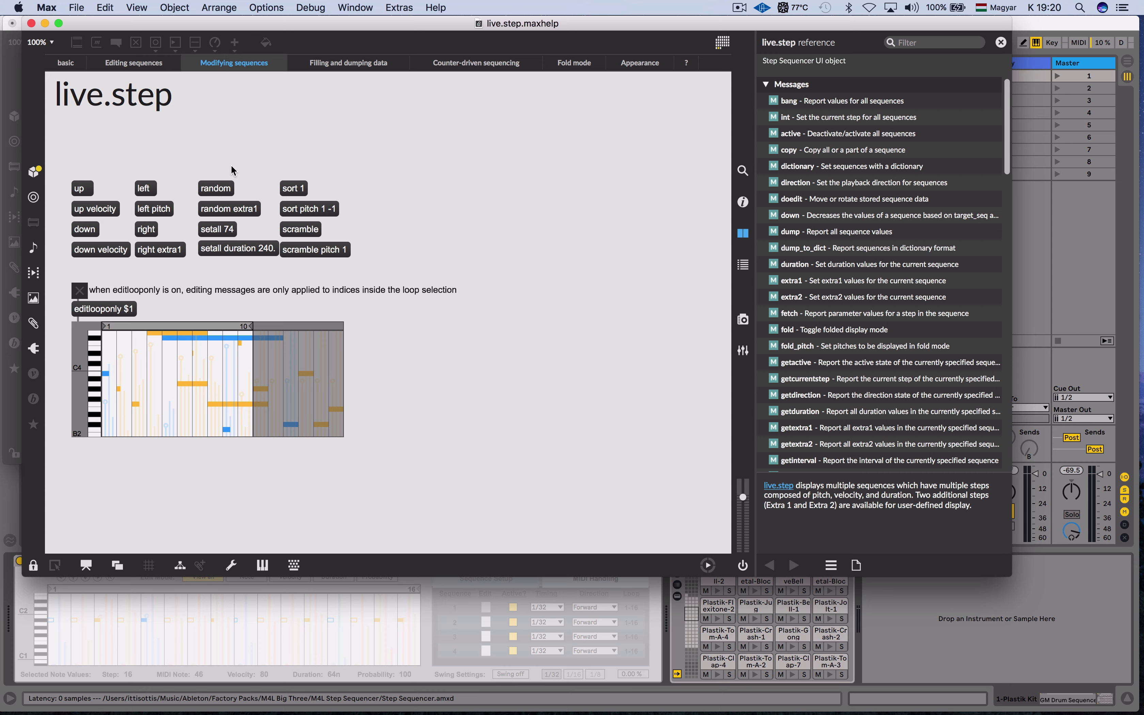
# Step: Redraw the pitch and velocity values in the Filling and dumping data example, and read through the live.step reference before closing the help
pyautogui.click(316, 67)
pyautogui.moveTo(109, 161)
pyautogui.mouseDown()
pyautogui.moveTo(187, 153)
pyautogui.moveTo(292, 190)
pyautogui.moveTo(305, 162)
pyautogui.moveTo(472, 157)
pyautogui.mouseUp()
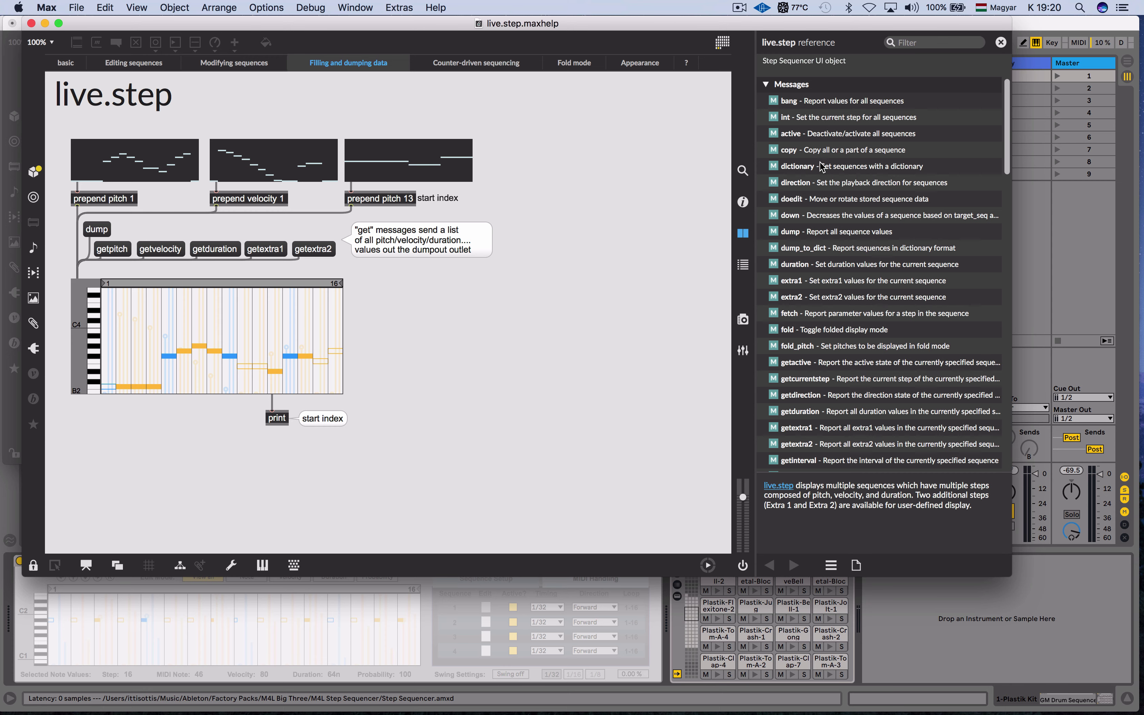
pyautogui.scroll(-10, 844, 331)
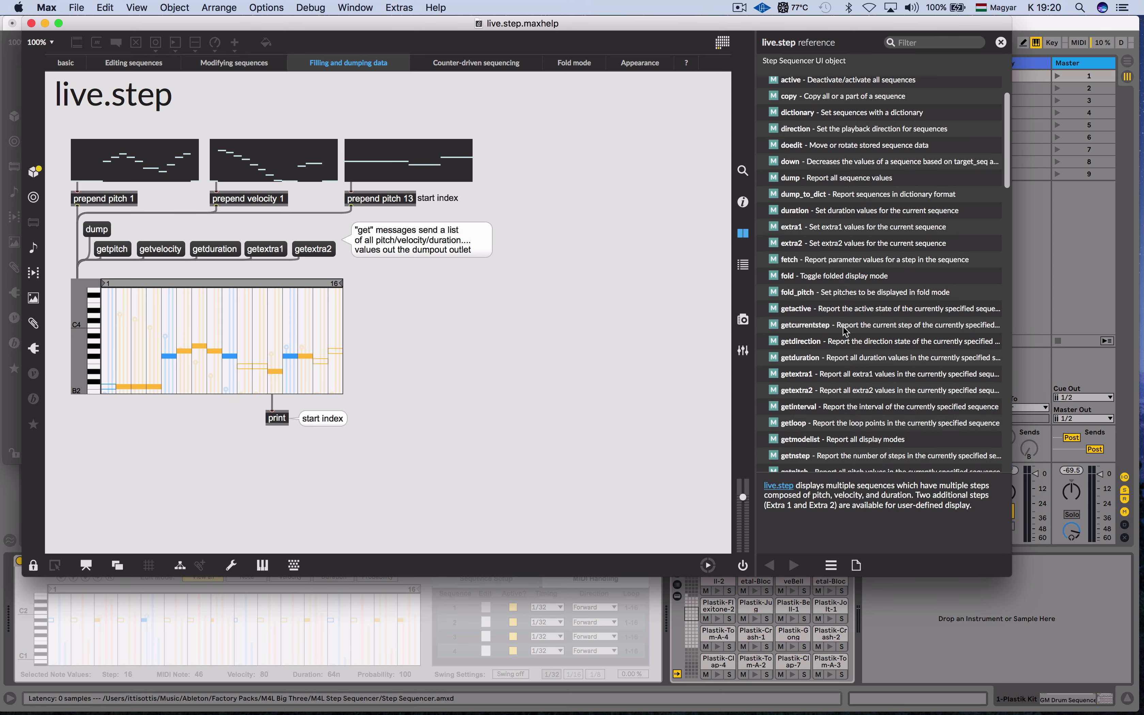
pyautogui.scroll(-15, 844, 331)
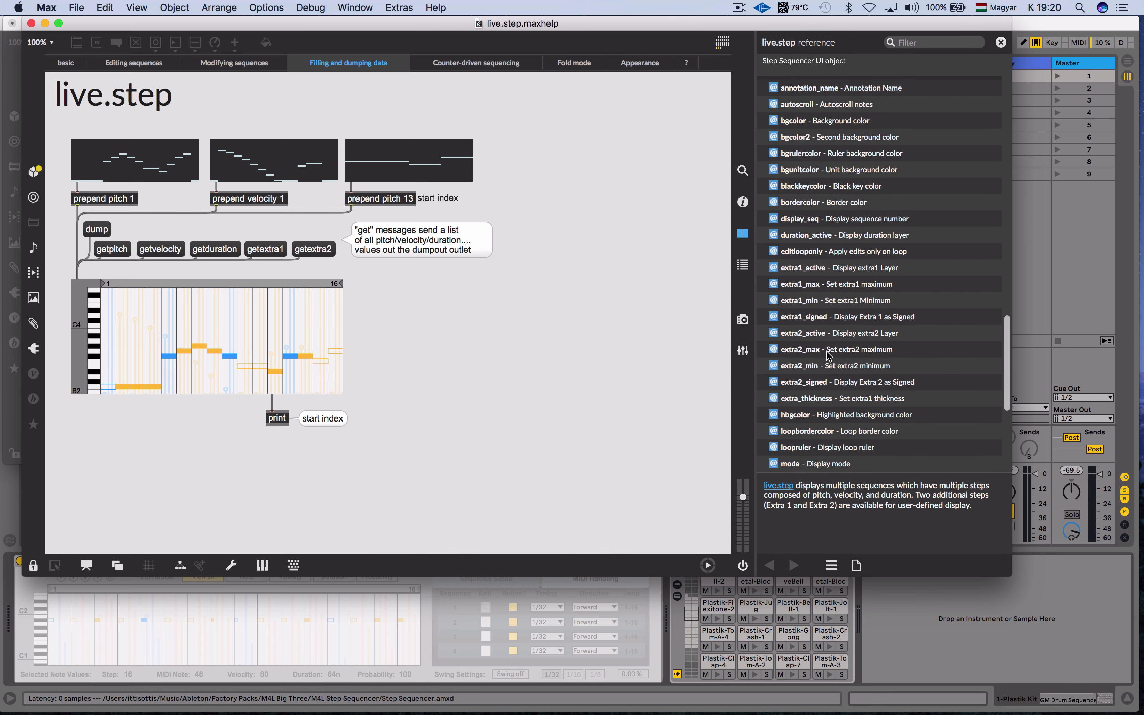
pyautogui.scroll(-8, 829, 284)
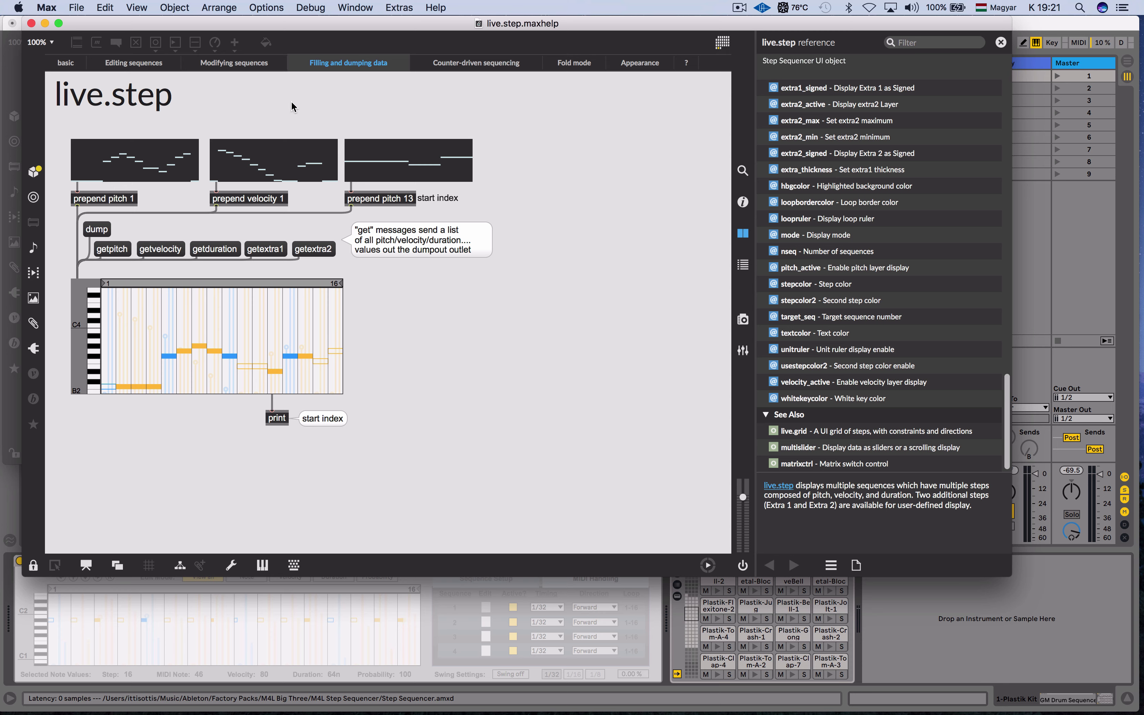
pyautogui.click(31, 23)
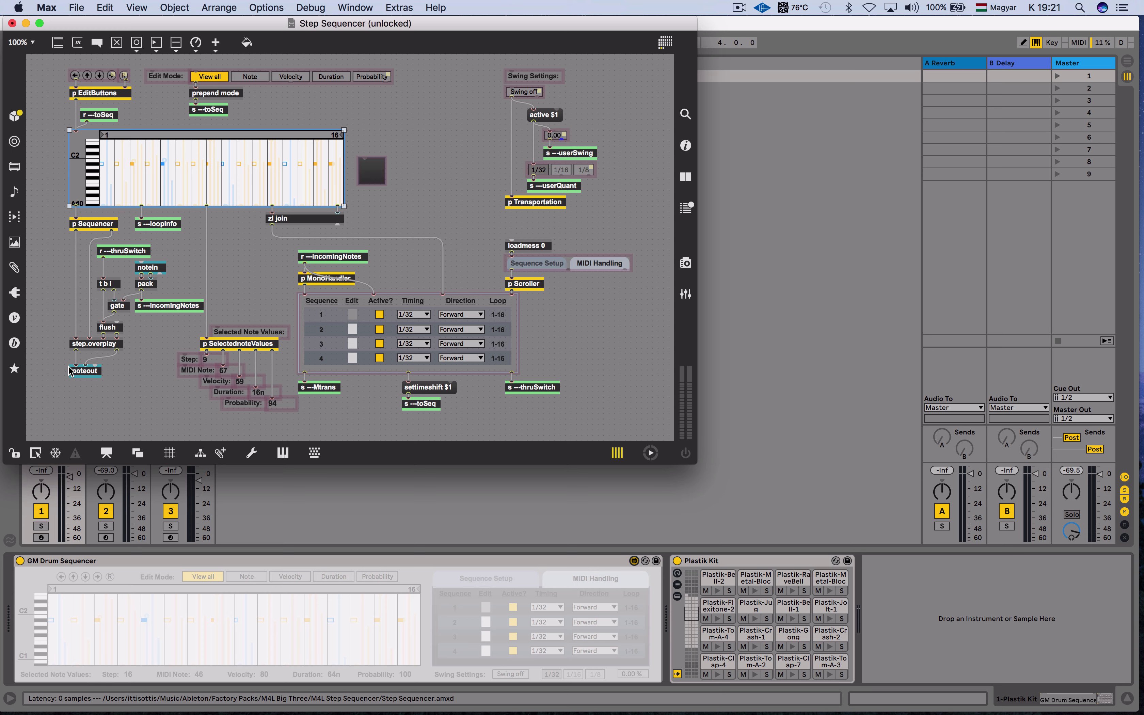
# Step: Lock the Step Sequencer patch and inspect the contents of its Sequencer subpatch
pyautogui.click(14, 453)
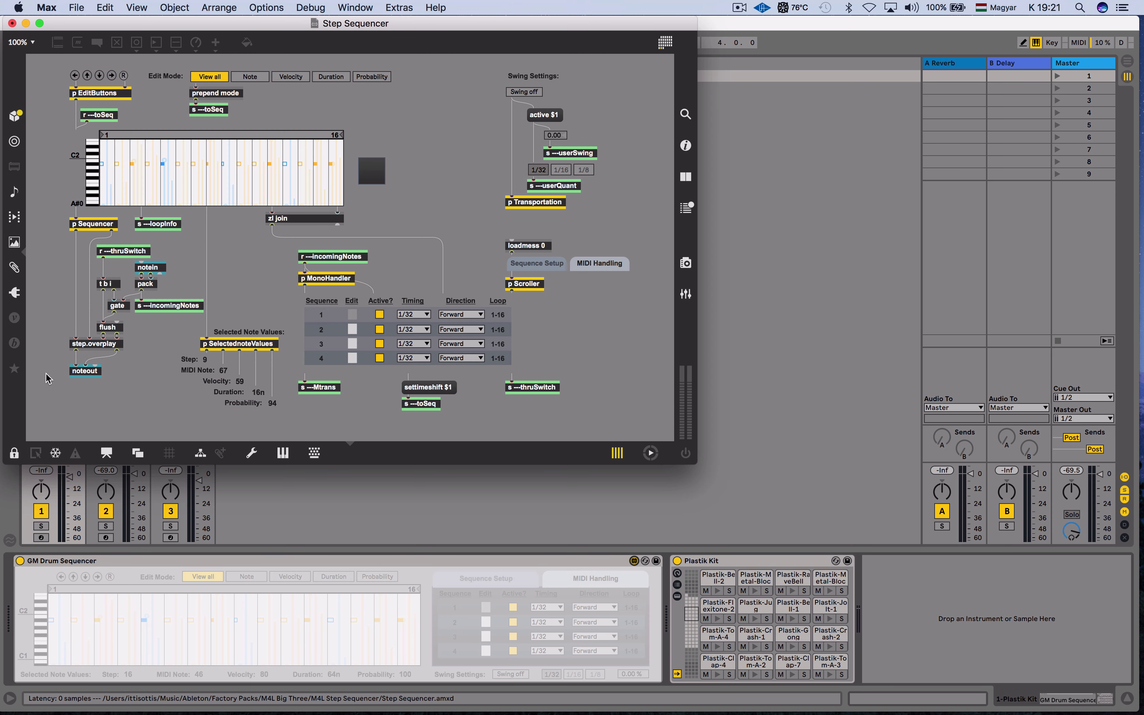
pyautogui.click(95, 226)
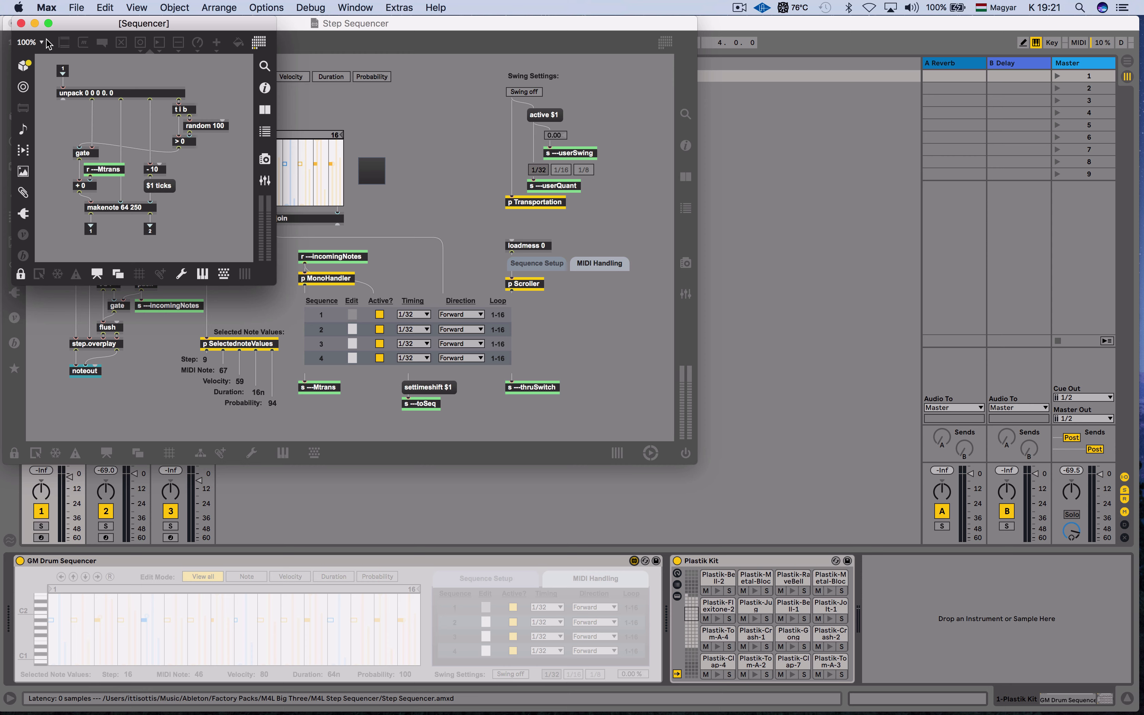
pyautogui.click(21, 23)
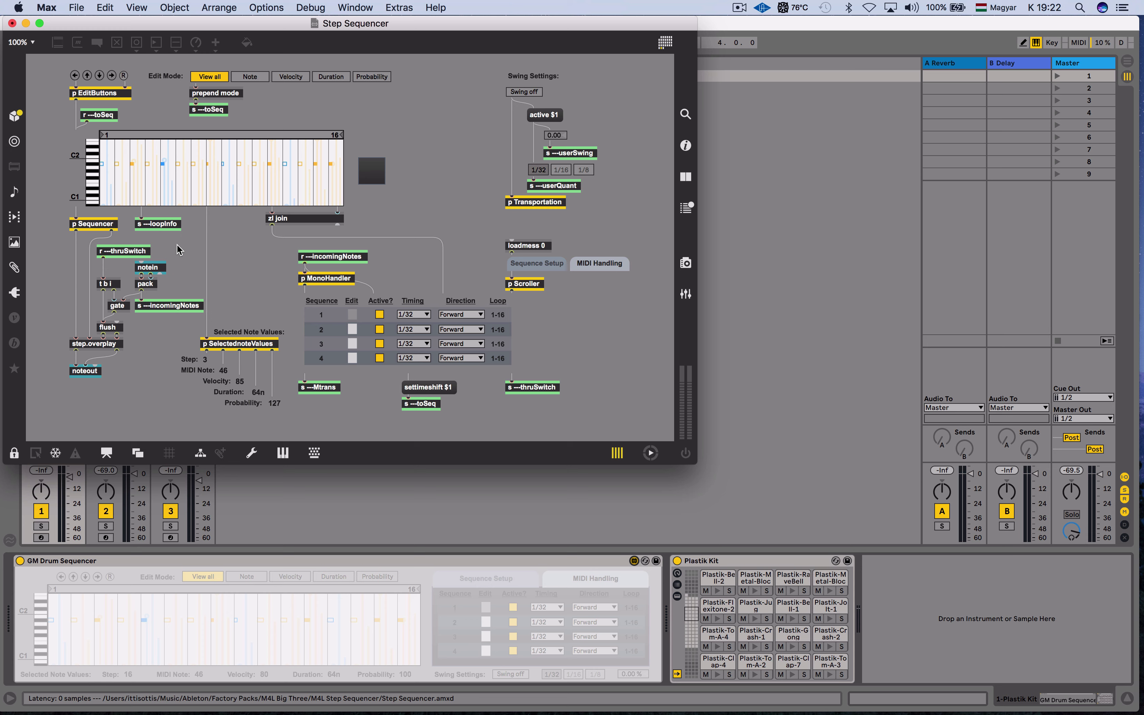
# Step: Close the Step Sequencer patch without saving changes and return to the Live set
pyautogui.click(12, 23)
pyautogui.click(277, 96)
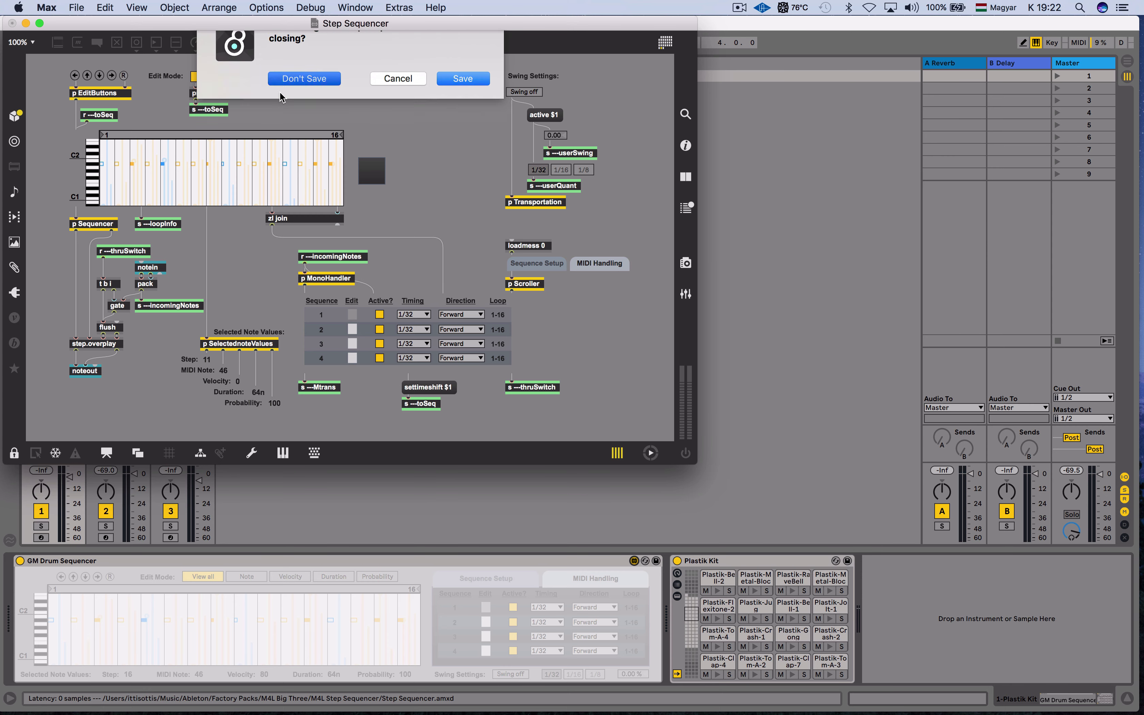
pyautogui.click(62, 243)
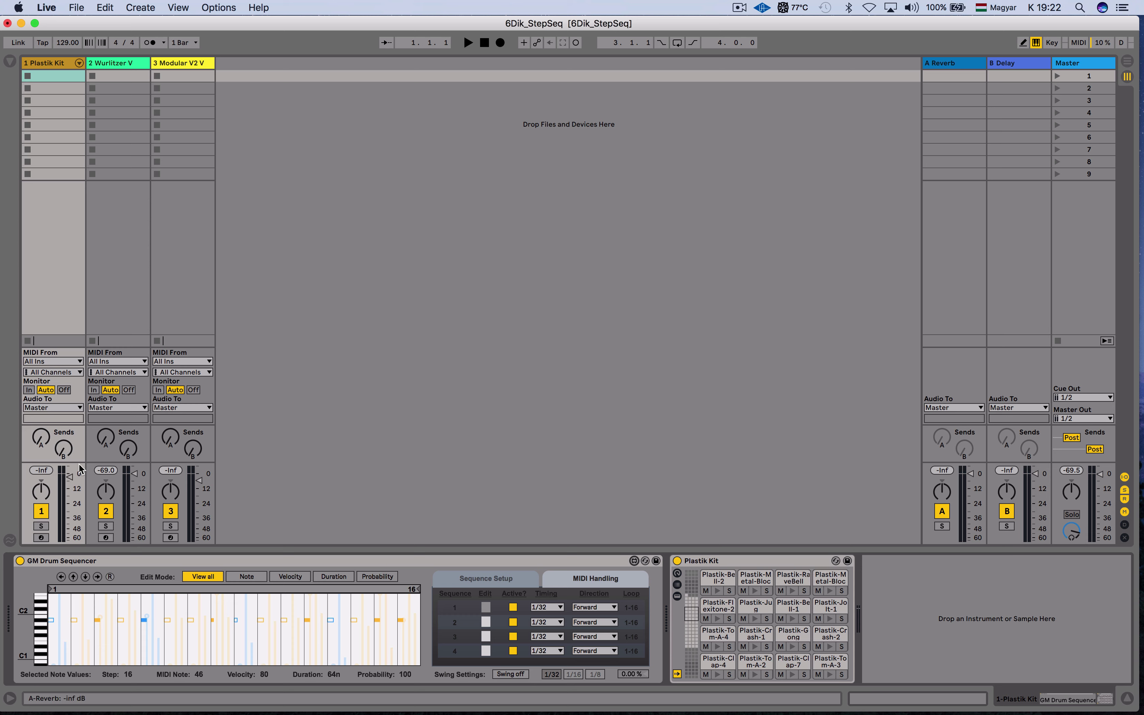
# Step: Solo the Plastik Kit track and start playback
pyautogui.click(41, 525)
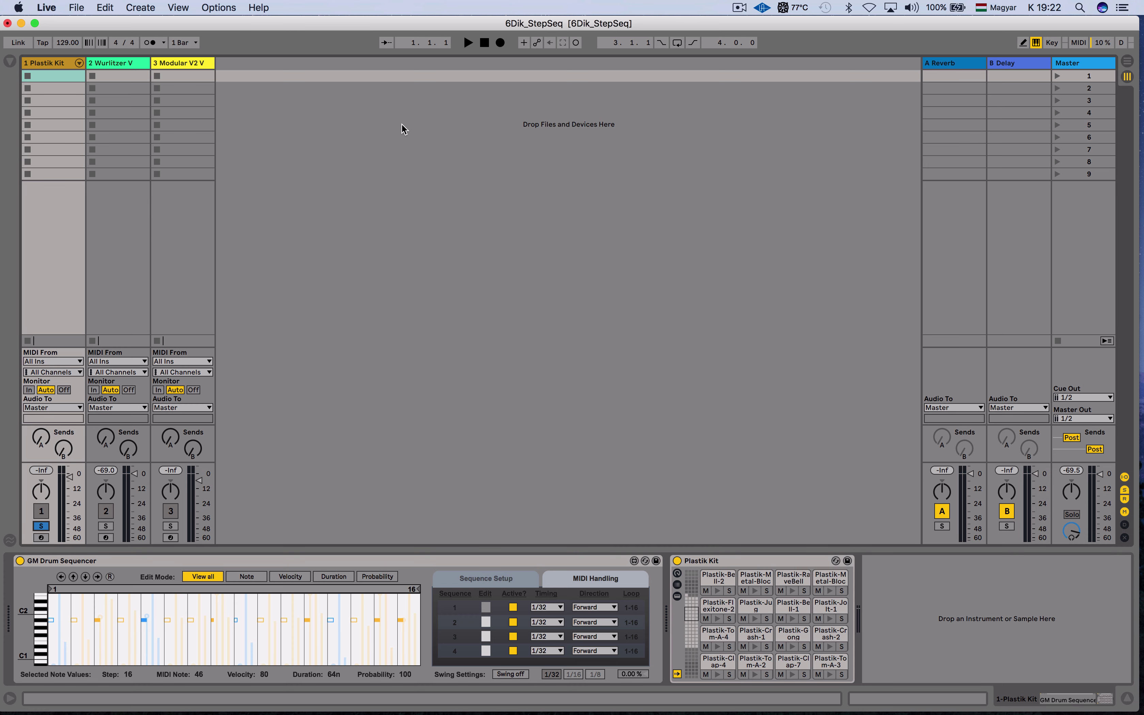
pyautogui.click(469, 43)
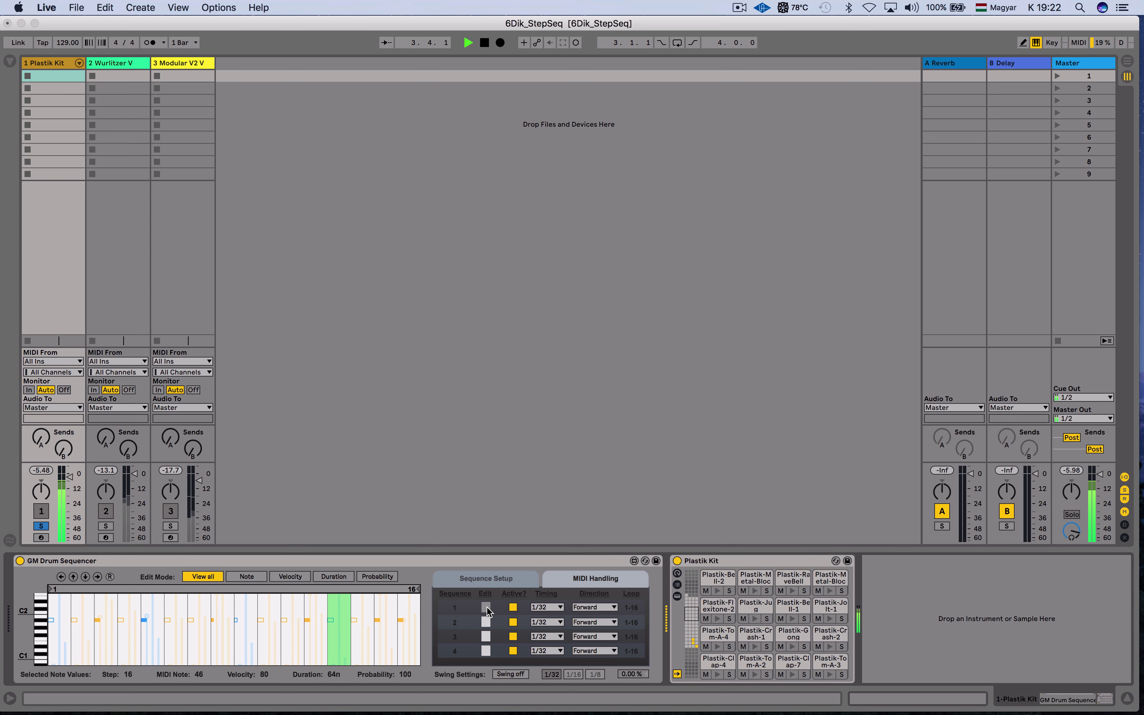
# Step: Shift the notes of sequence 1 down in pitch and back up again while the drum pattern plays
pyautogui.click(86, 576)
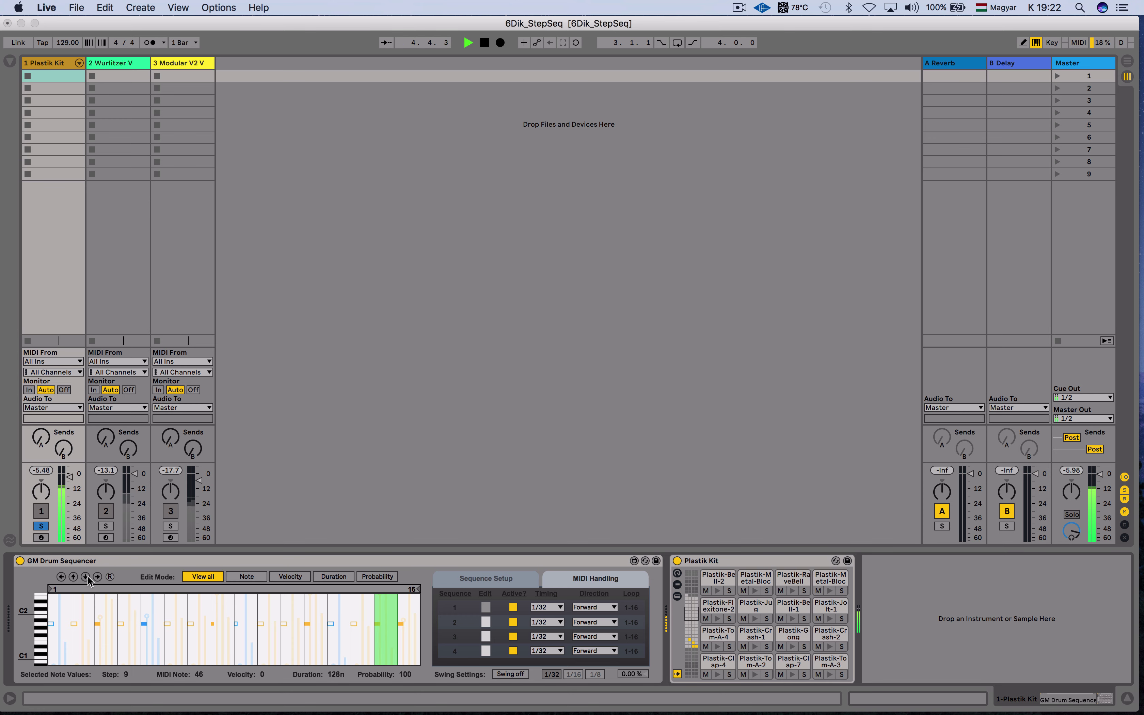
pyautogui.click(86, 576)
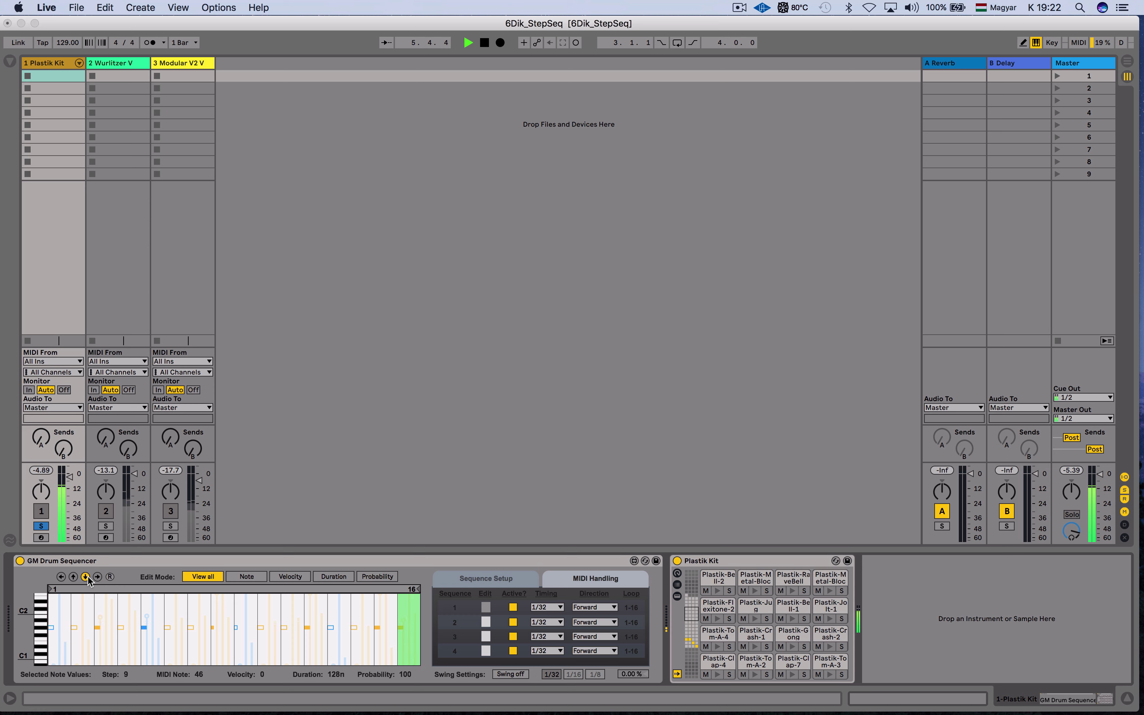
pyautogui.click(85, 576)
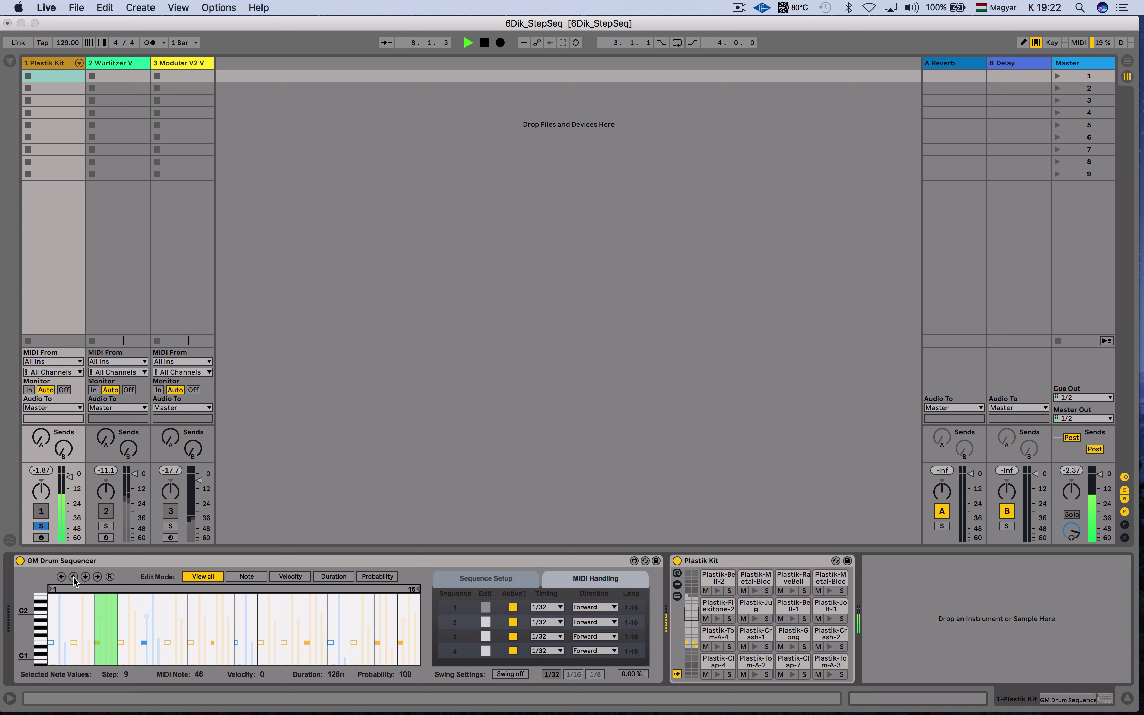
pyautogui.click(74, 577)
pyautogui.click(73, 576)
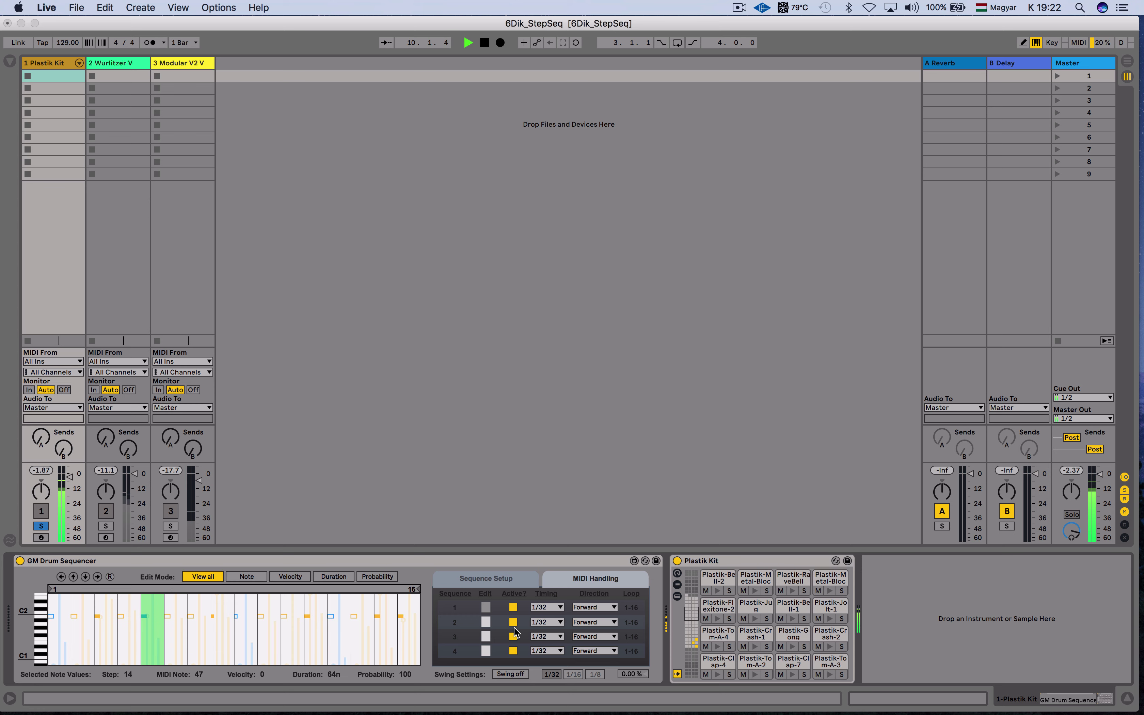
# Step: Select sequence 2 for editing and shift its pattern up in pitch and several steps to the right
pyautogui.click(486, 621)
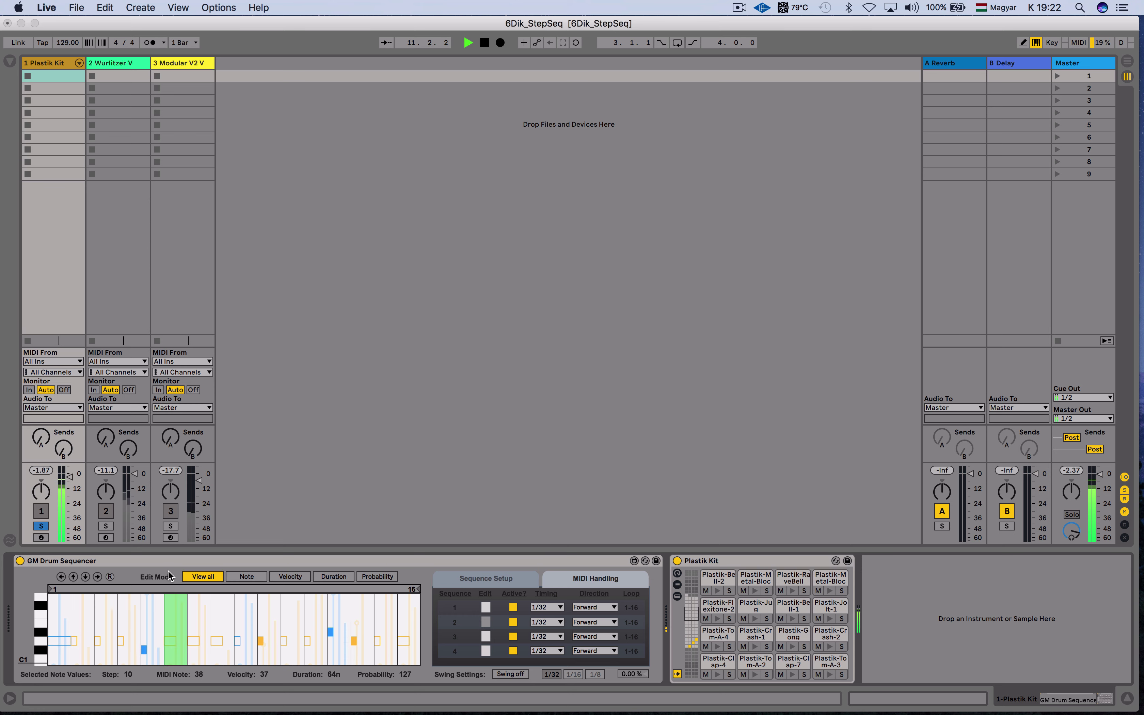
pyautogui.click(74, 577)
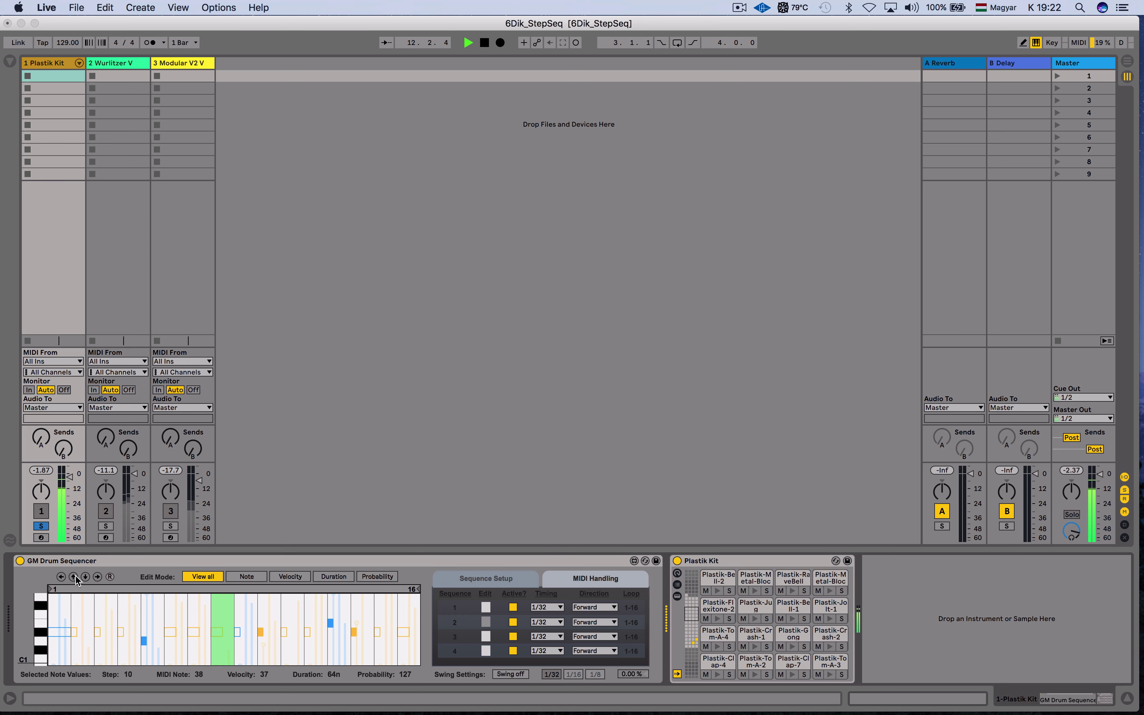
pyautogui.click(96, 577)
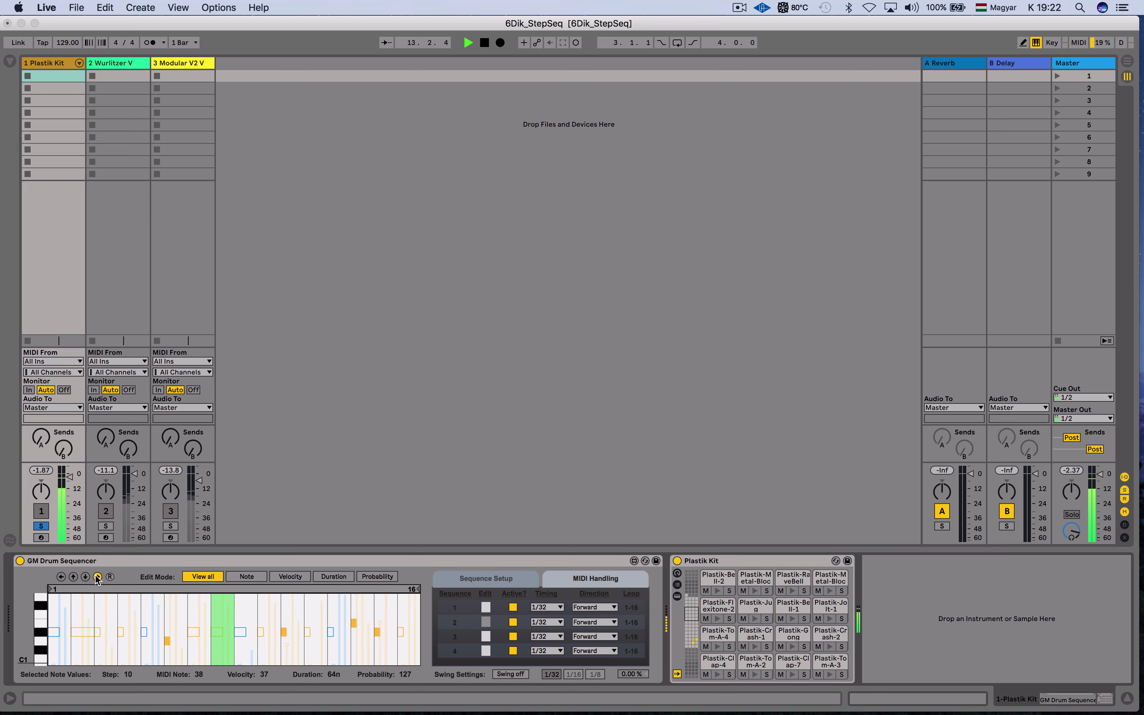
pyautogui.click(97, 576)
pyautogui.click(96, 576)
pyautogui.click(97, 576)
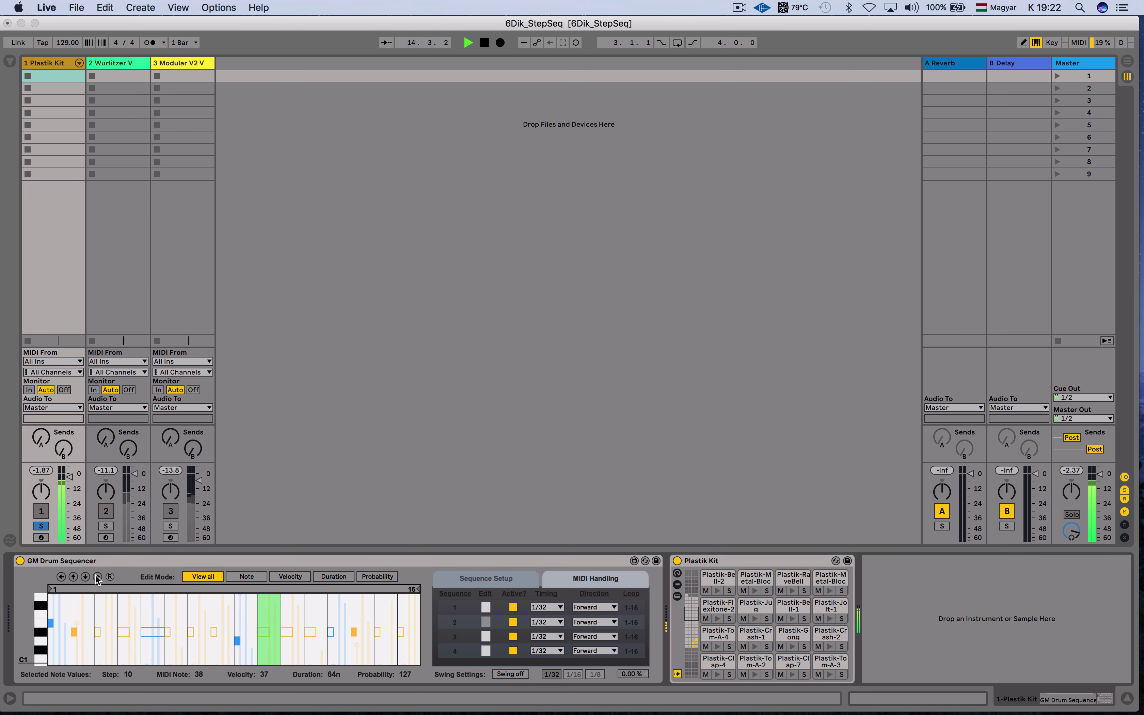
pyautogui.click(97, 576)
pyautogui.click(74, 577)
pyautogui.click(74, 576)
pyautogui.click(74, 577)
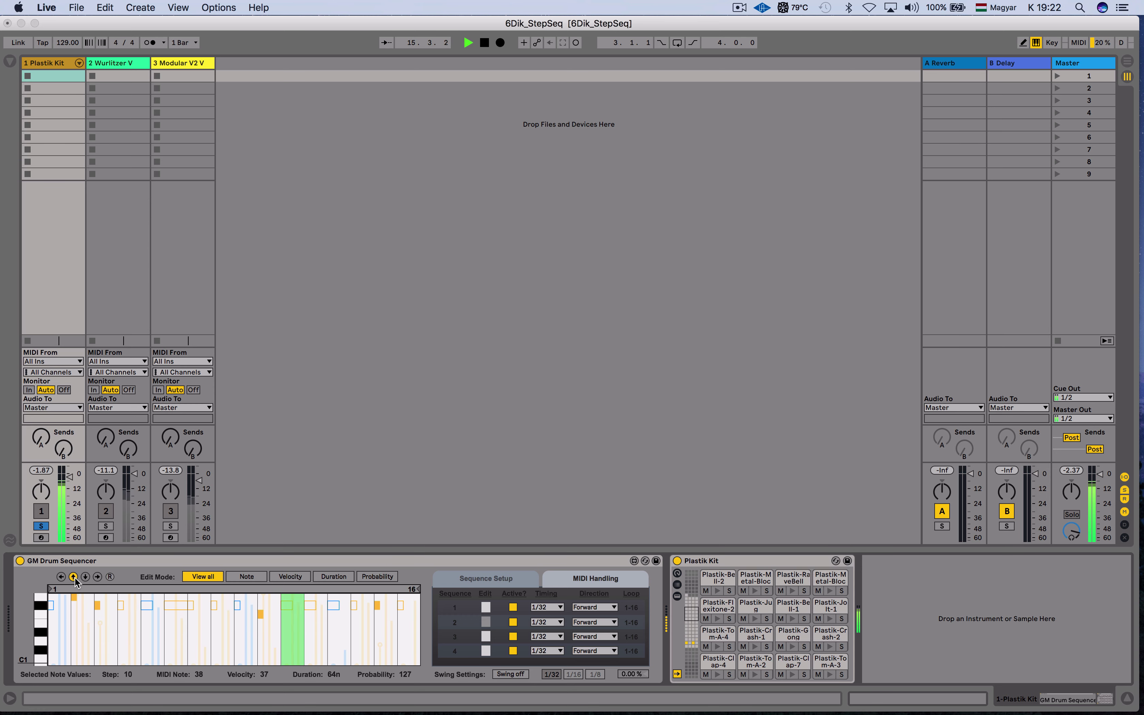
# Step: Shift the notes of sequence 2 further up in pitch while the pattern plays
pyautogui.click(75, 578)
pyautogui.click(74, 577)
pyautogui.click(74, 578)
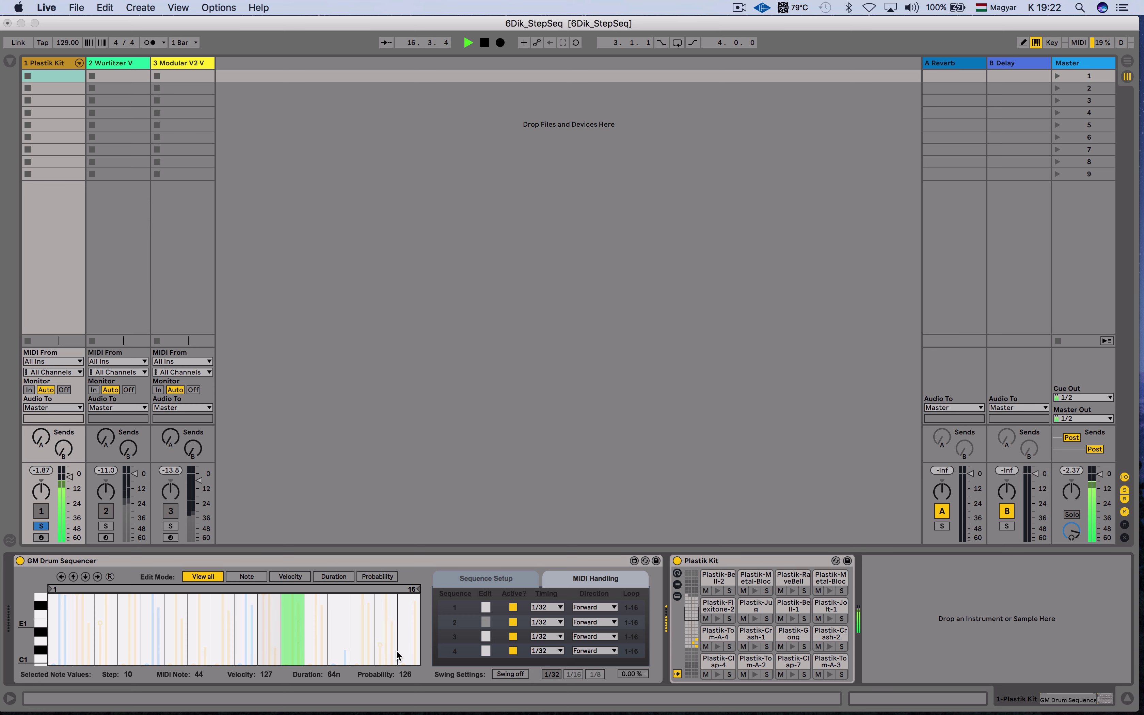
# Step: Select sequence 3 for editing and shift its notes down and back up in pitch
pyautogui.click(109, 576)
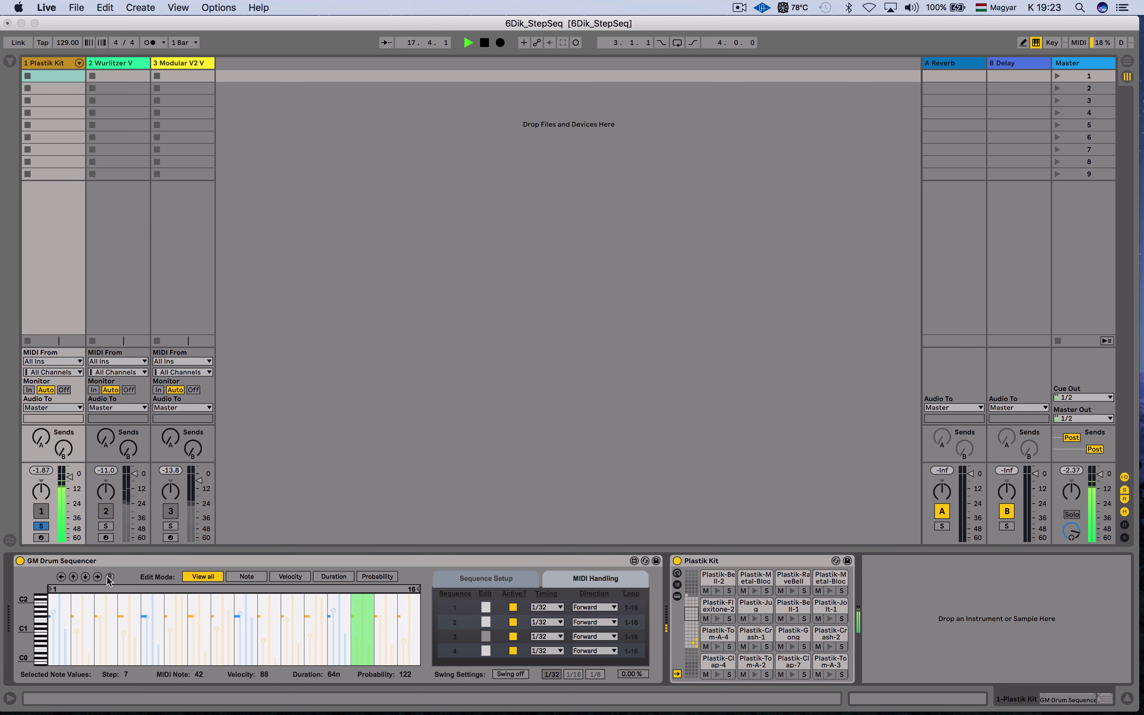
pyautogui.click(86, 577)
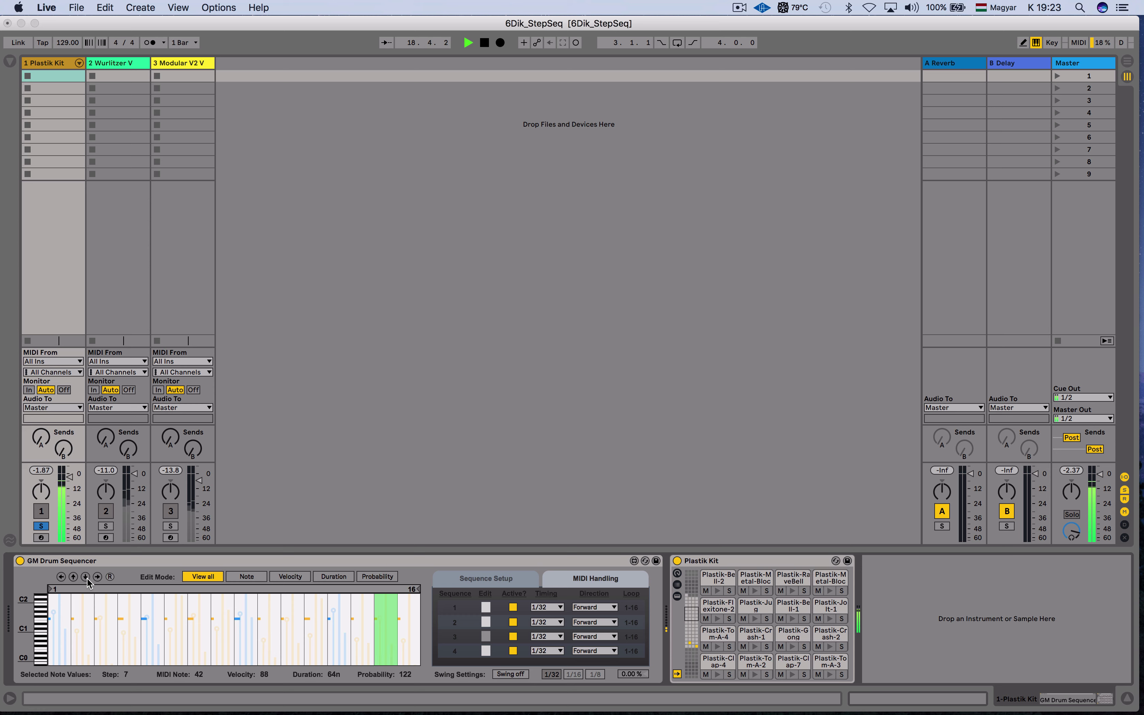
pyautogui.click(73, 576)
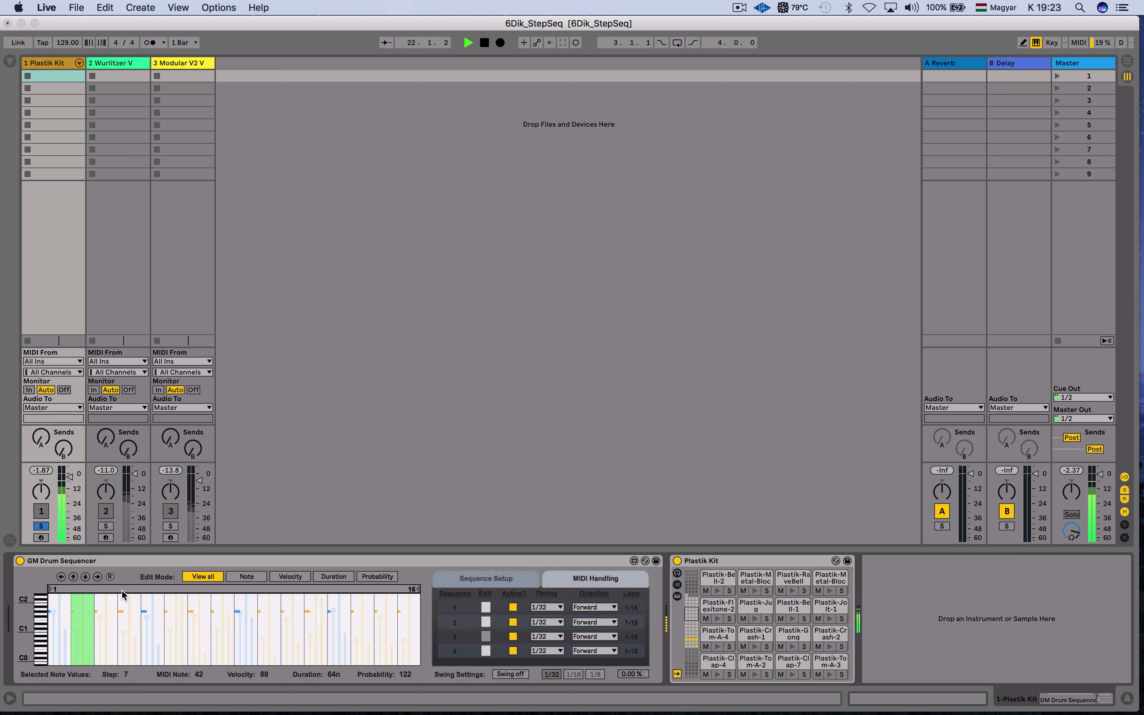
# Step: Select sequence 4 for editing, shift its notes slightly down, and raise them several semitones in pitch
pyautogui.click(487, 651)
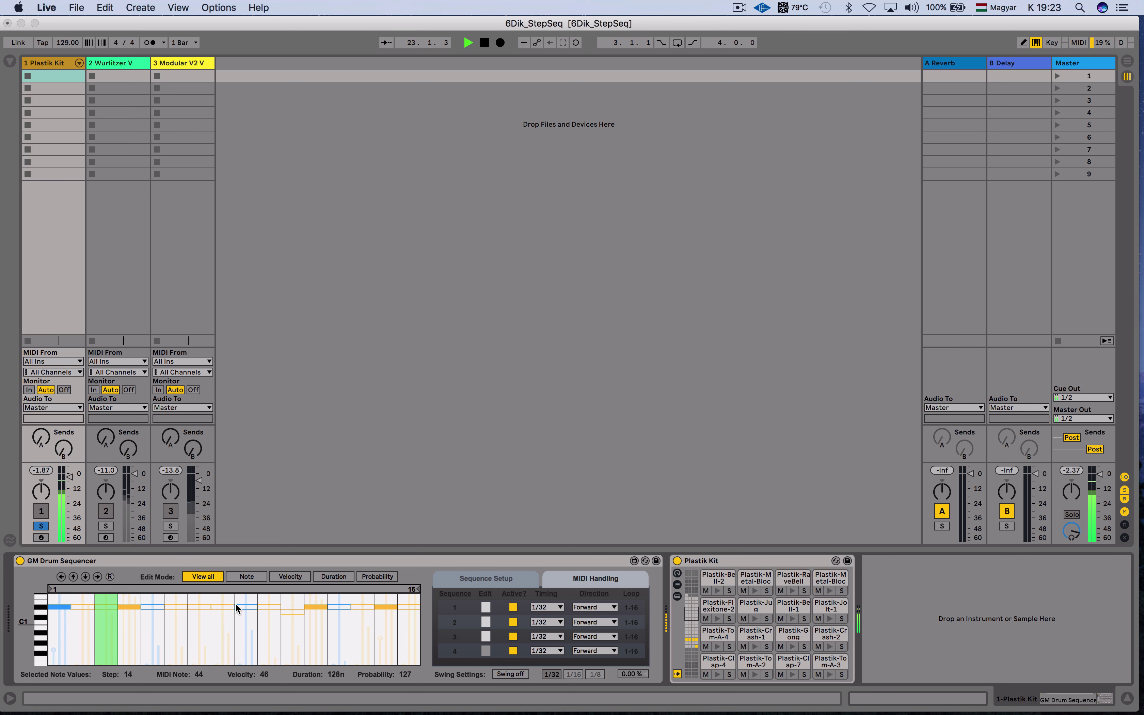
pyautogui.click(86, 577)
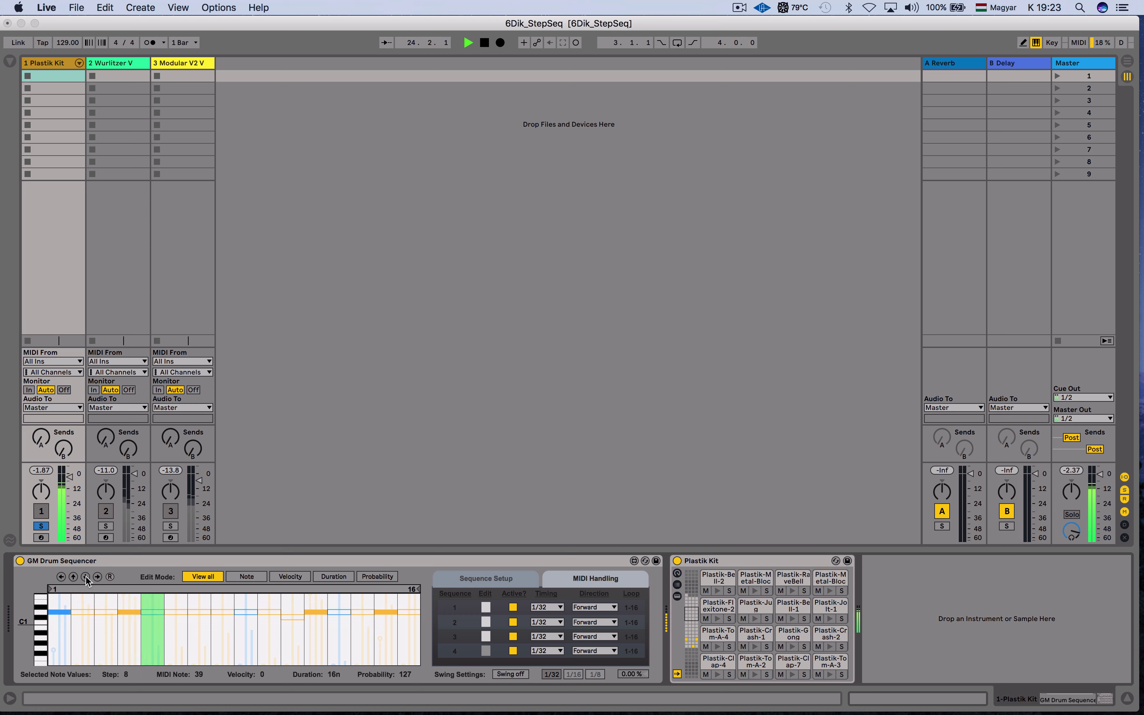
pyautogui.click(75, 576)
pyautogui.click(75, 576)
pyautogui.click(75, 576)
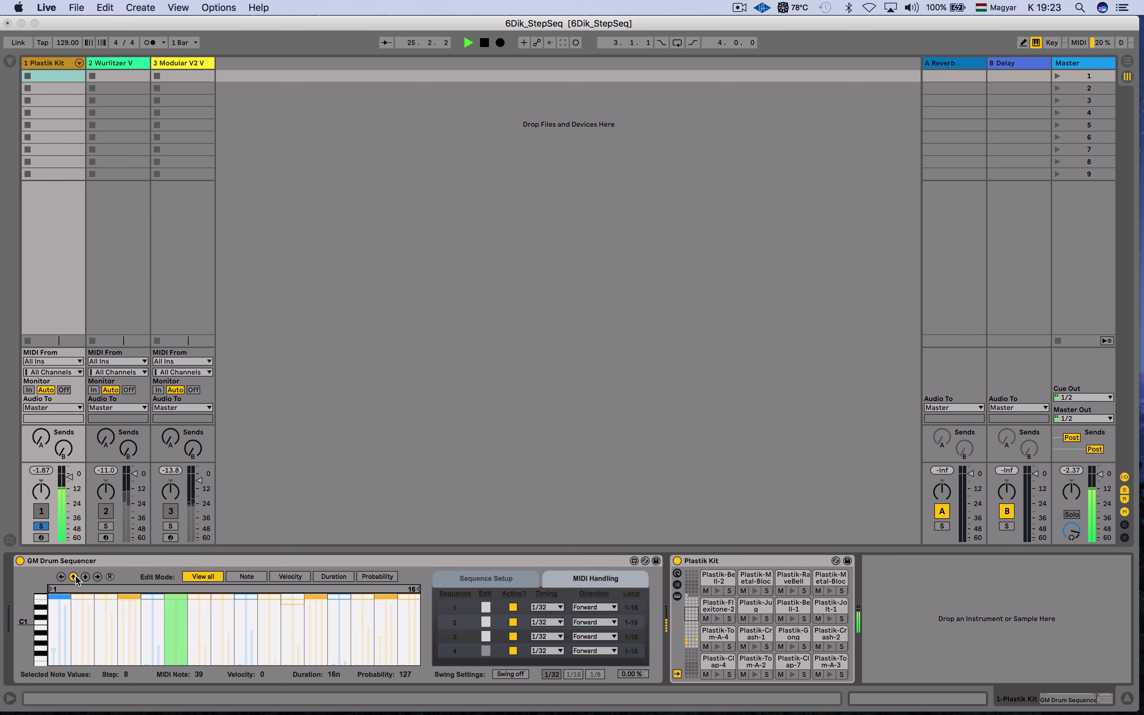
pyautogui.click(76, 575)
pyautogui.click(76, 576)
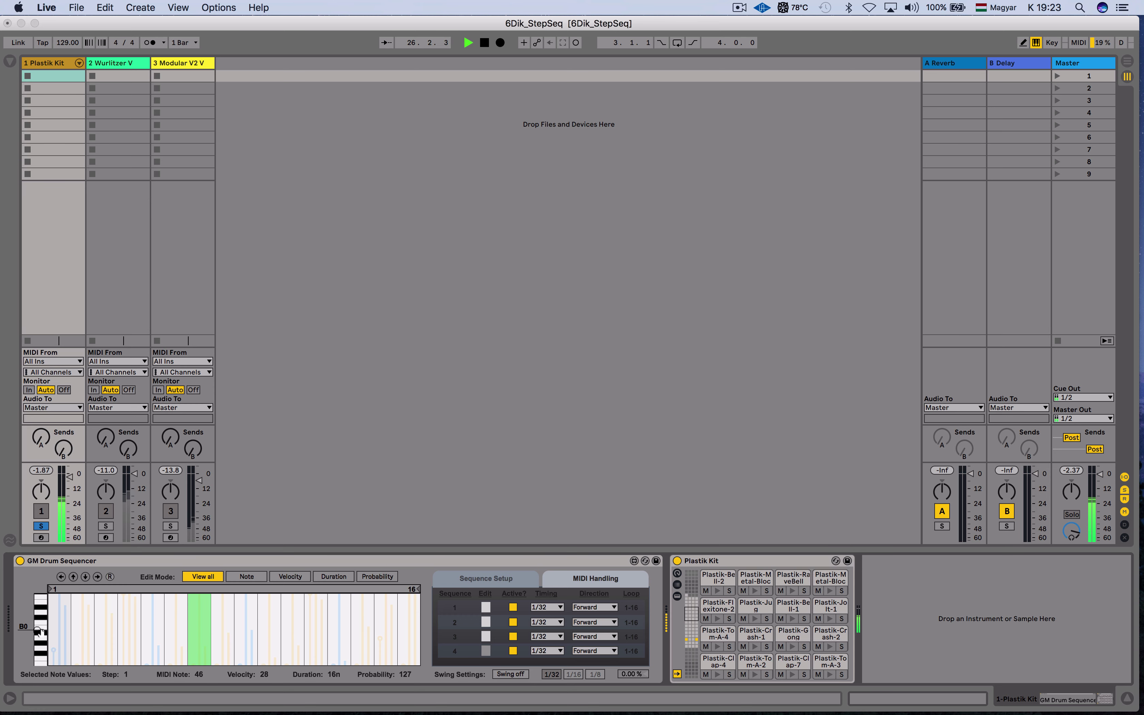
# Step: Continue raising the notes of sequence 4 in pitch, lower them briefly, and raise them again
pyautogui.moveTo(40, 632); pyautogui.dragTo(24, 632)
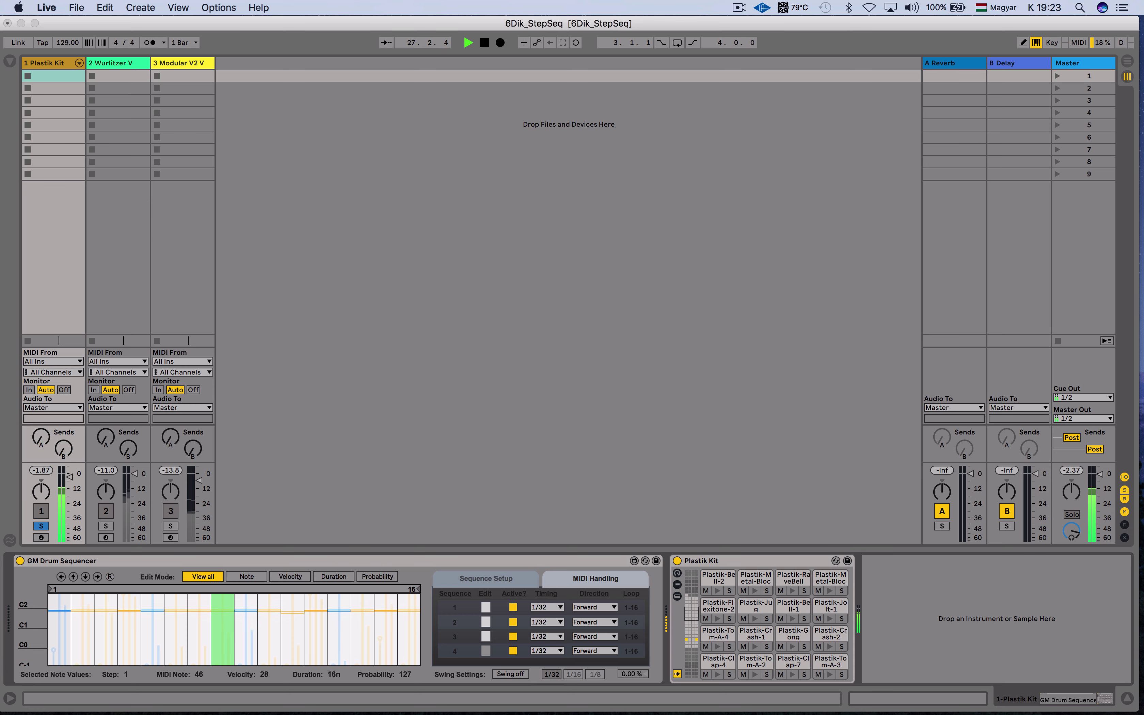
pyautogui.click(74, 576)
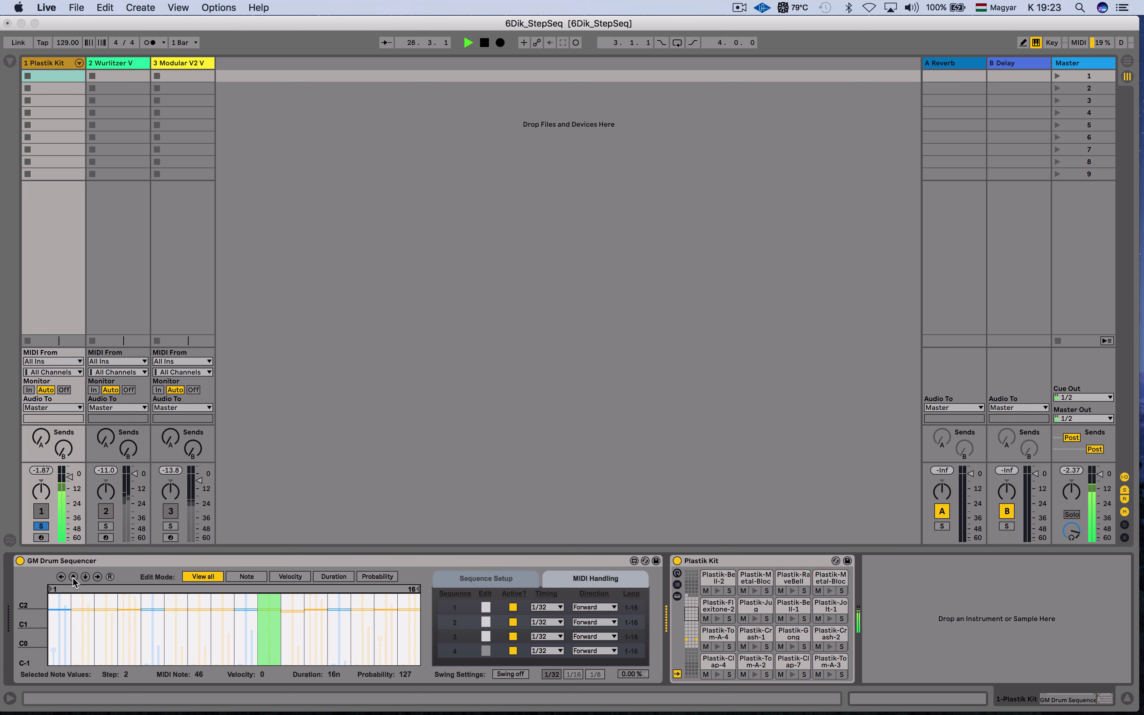
pyautogui.click(74, 576)
pyautogui.click(74, 577)
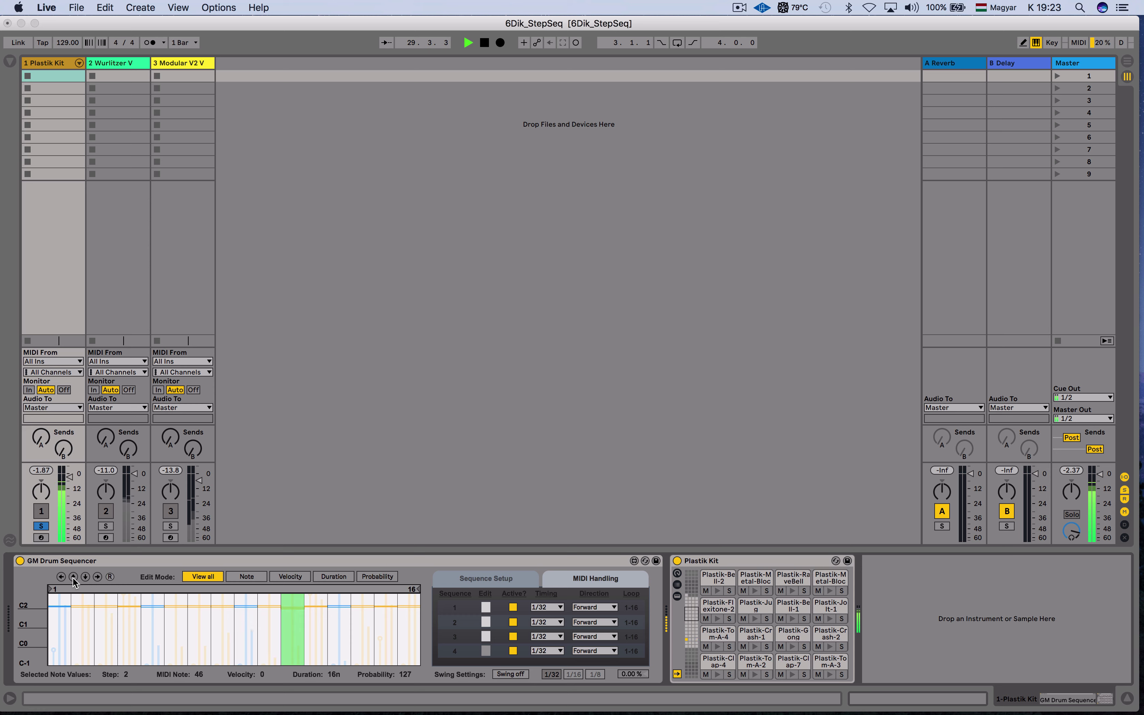
pyautogui.click(74, 577)
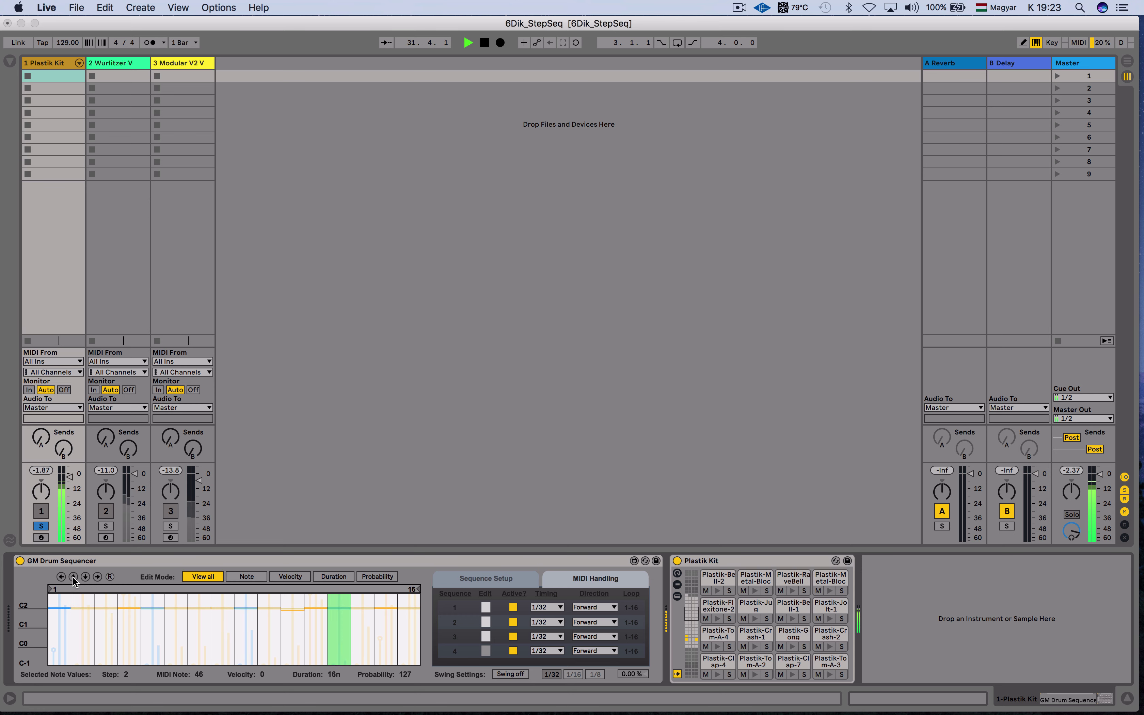
pyautogui.click(73, 576)
pyautogui.click(73, 577)
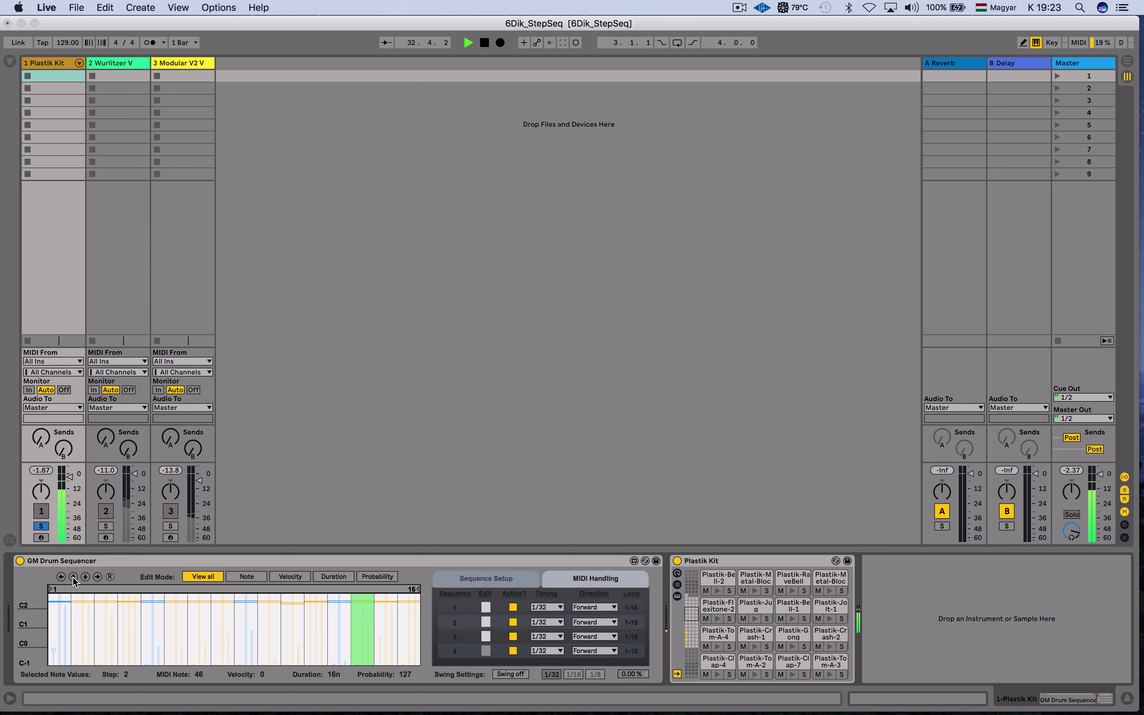
pyautogui.click(86, 578)
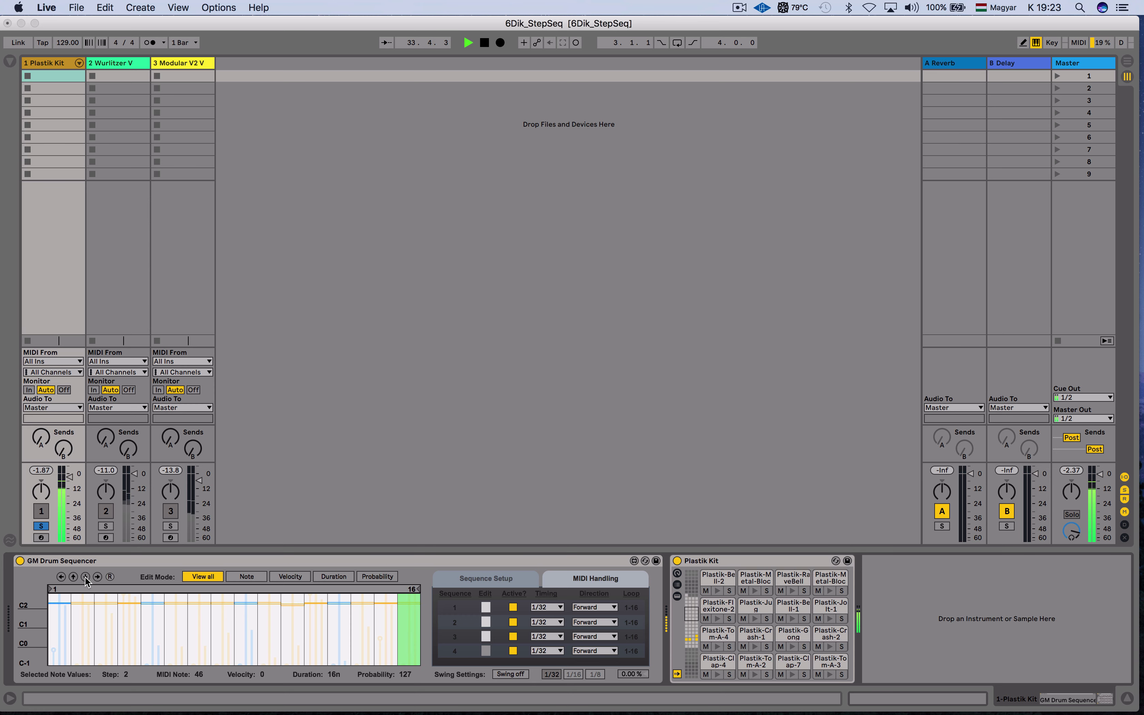
pyautogui.click(86, 578)
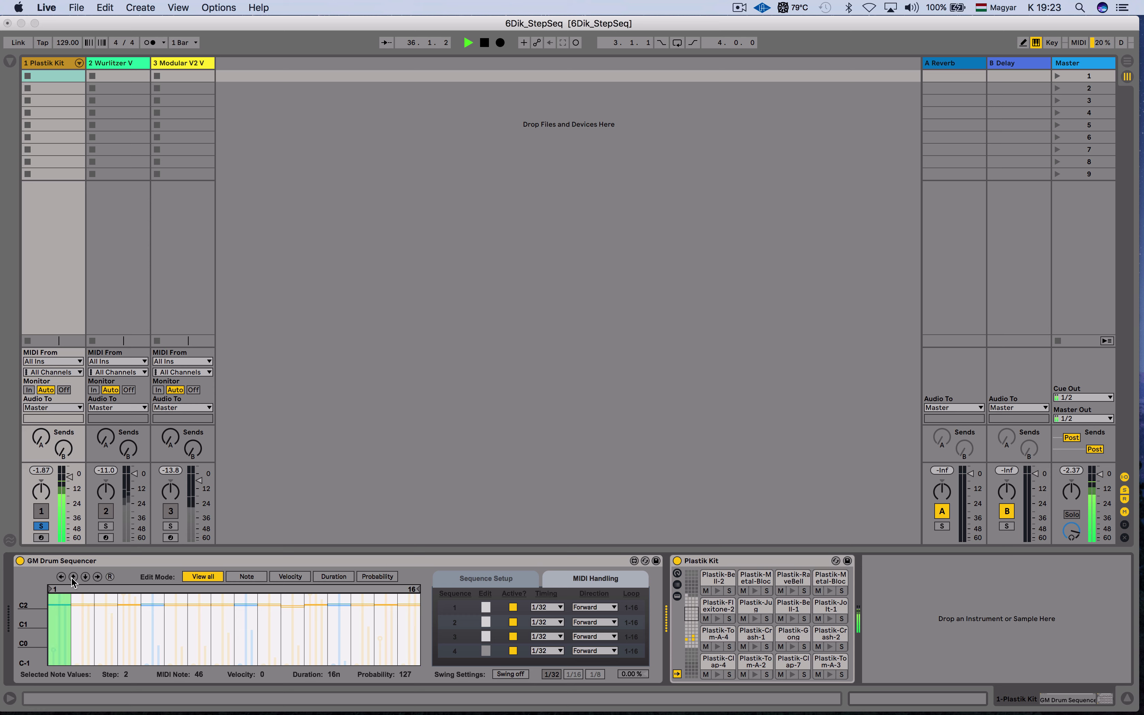
pyautogui.click(74, 578)
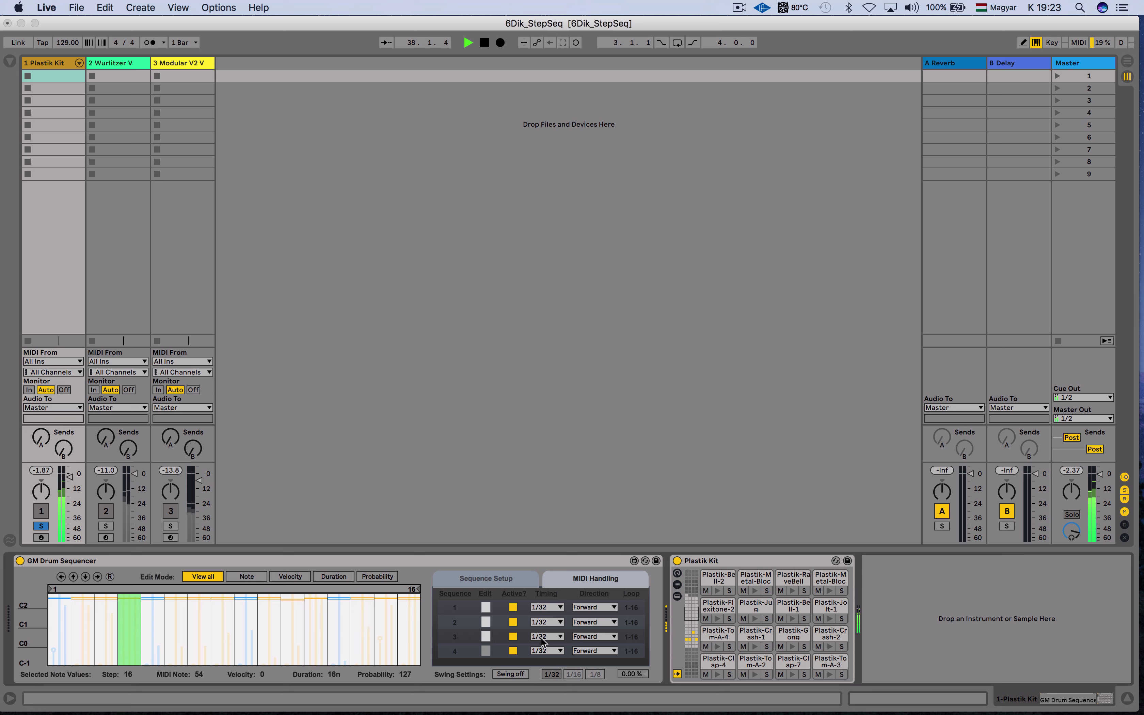
# Step: Set the timing of sequence 4 to 1/8, then select sequence 3 for editing and set its timing to 1/16
pyautogui.click(543, 638)
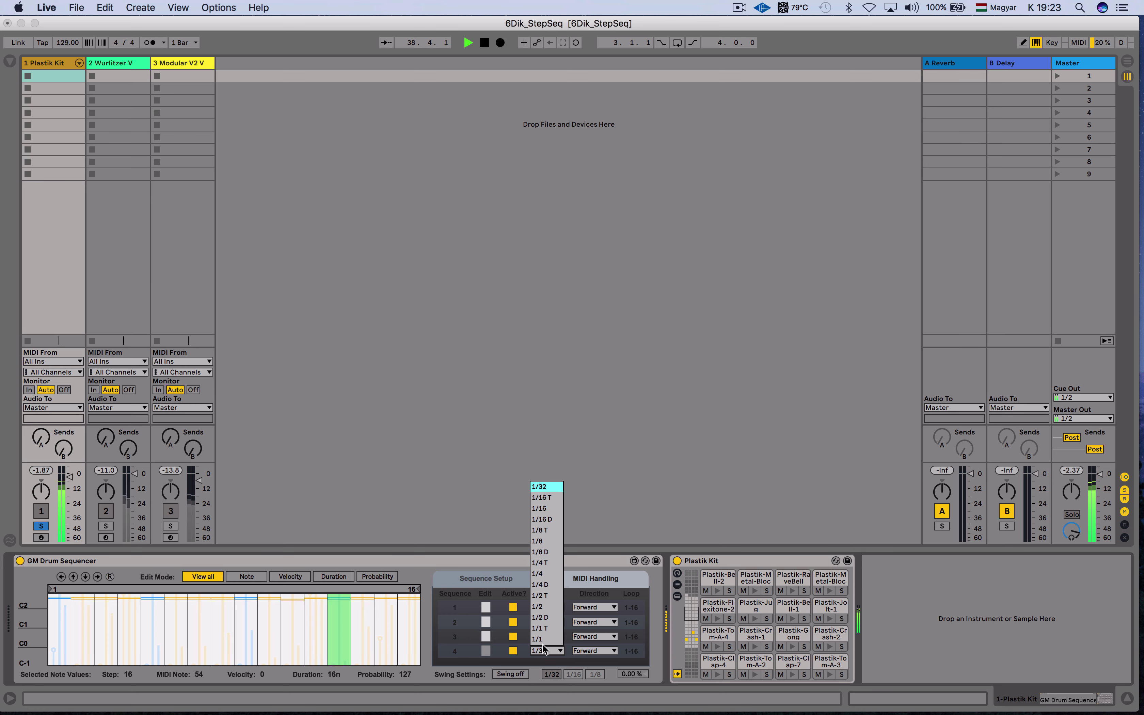
pyautogui.click(542, 542)
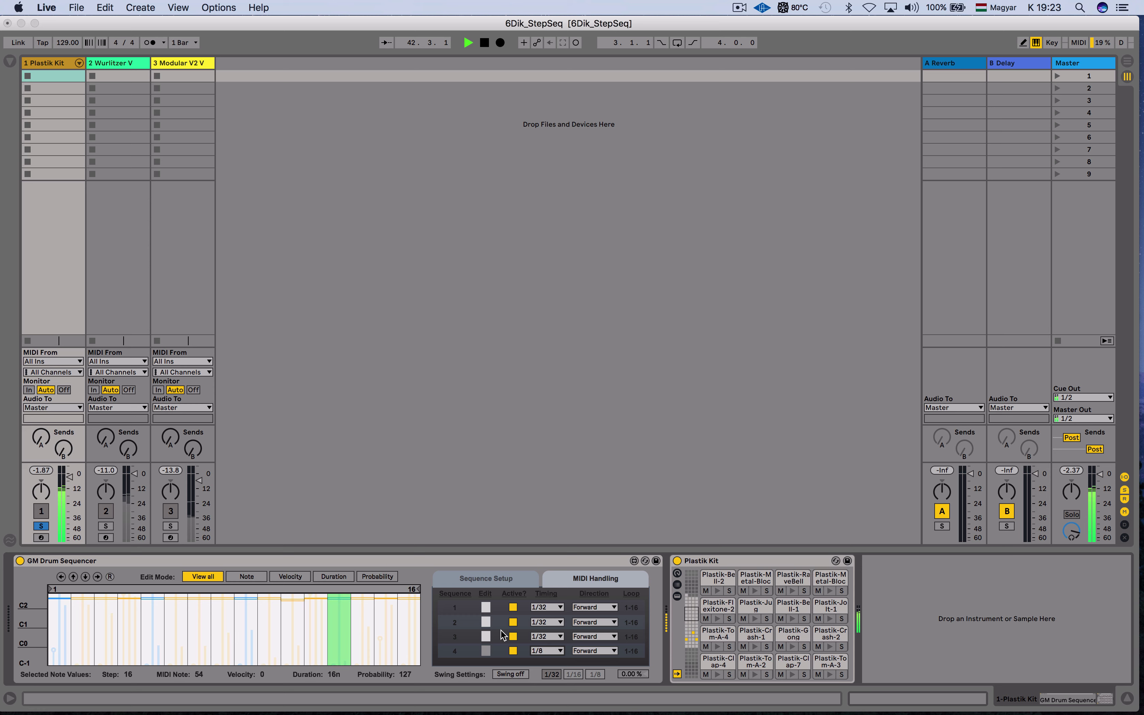
pyautogui.click(483, 637)
pyautogui.click(546, 636)
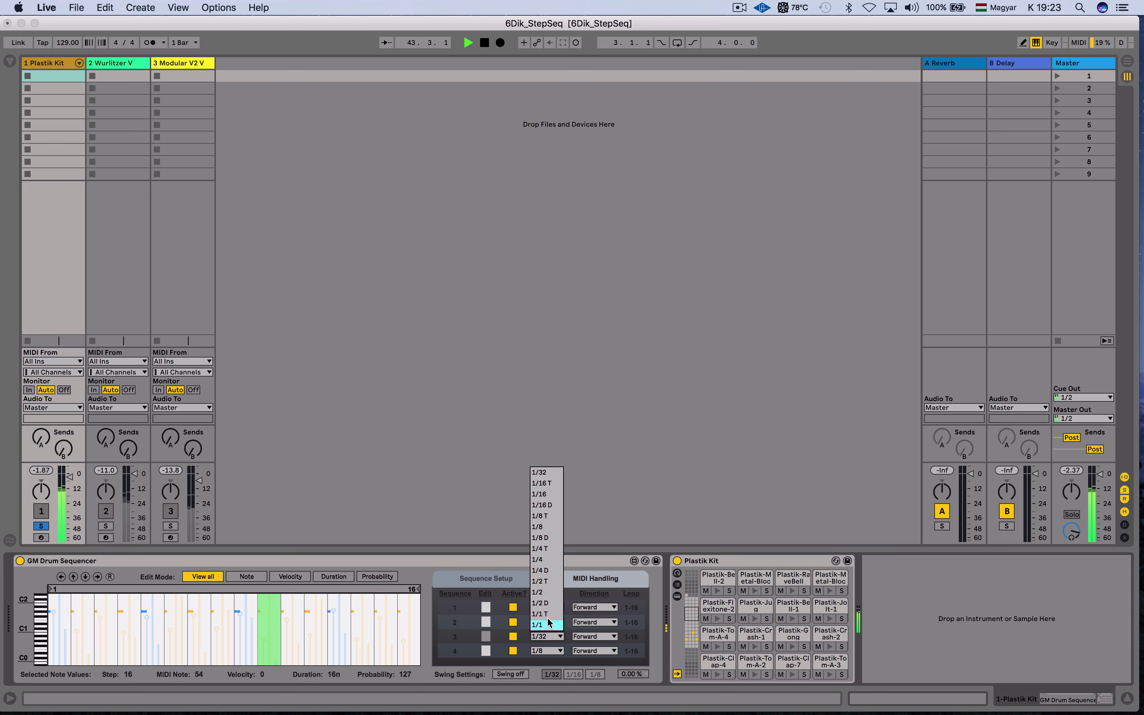
pyautogui.click(546, 494)
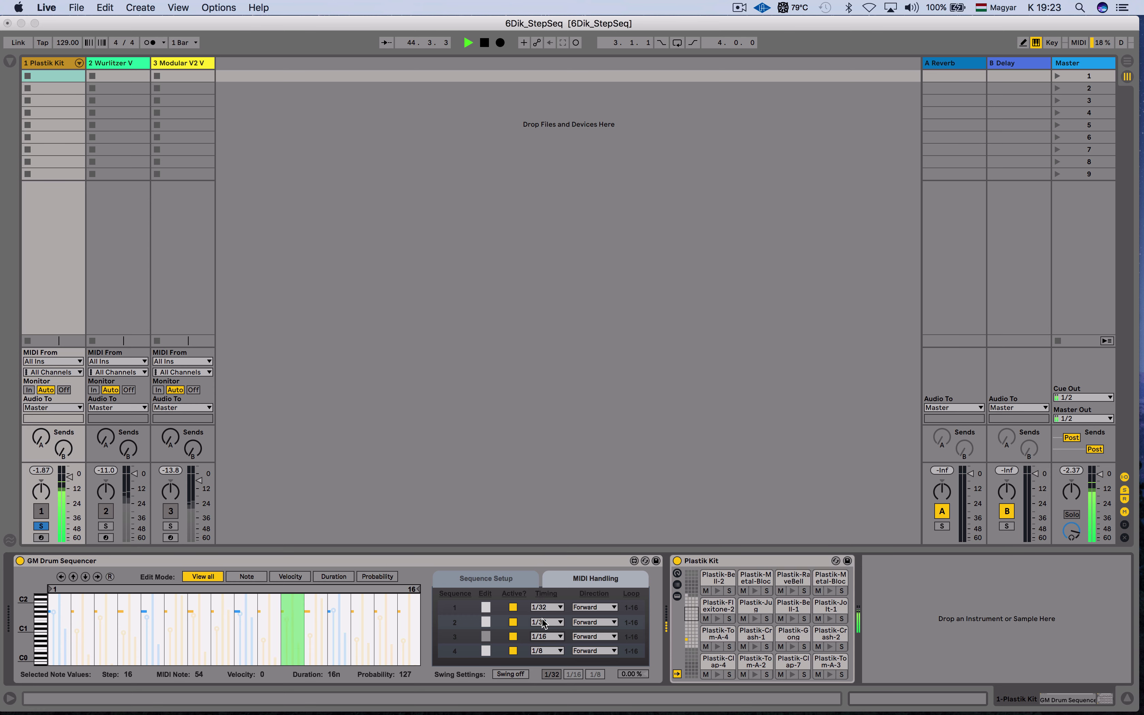
# Step: Try timings of 1/8 T and 1/16 D on sequence 3, then set it back to 1/16
pyautogui.click(545, 637)
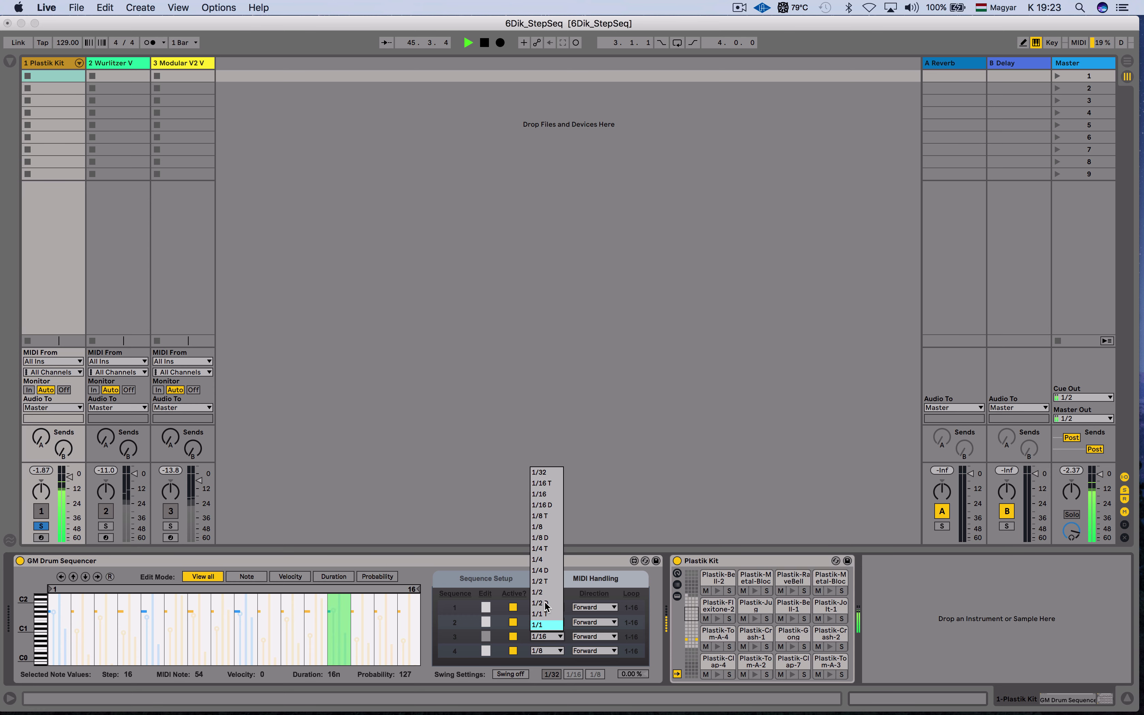
pyautogui.click(547, 520)
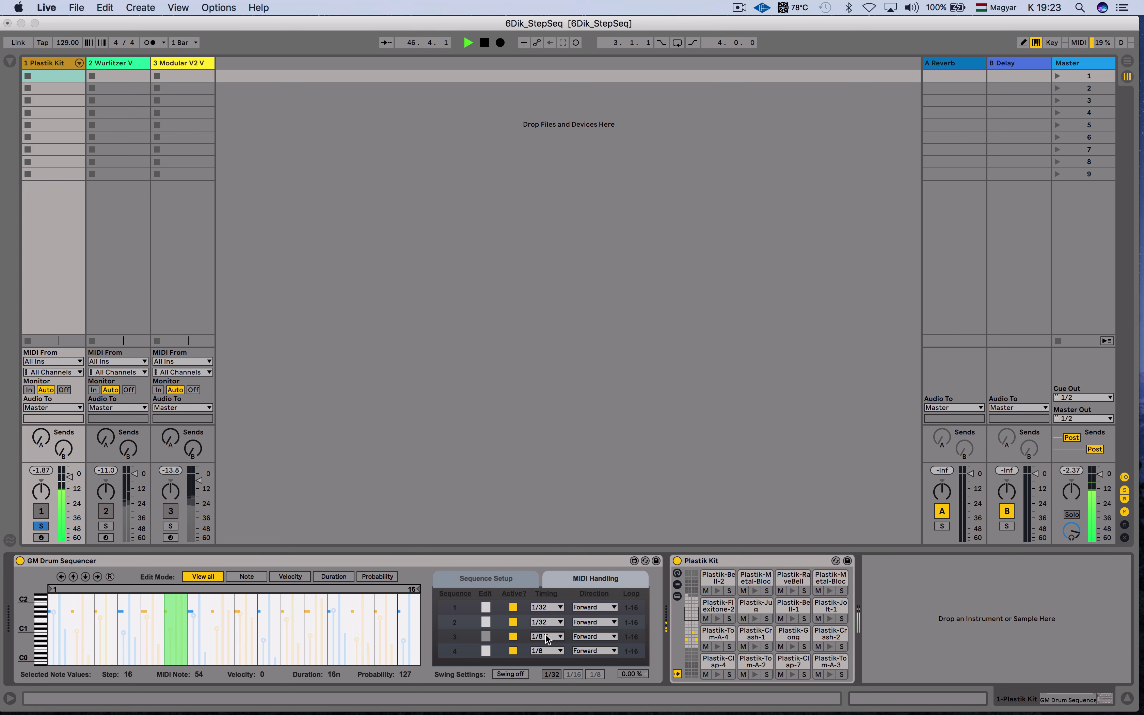
pyautogui.click(544, 639)
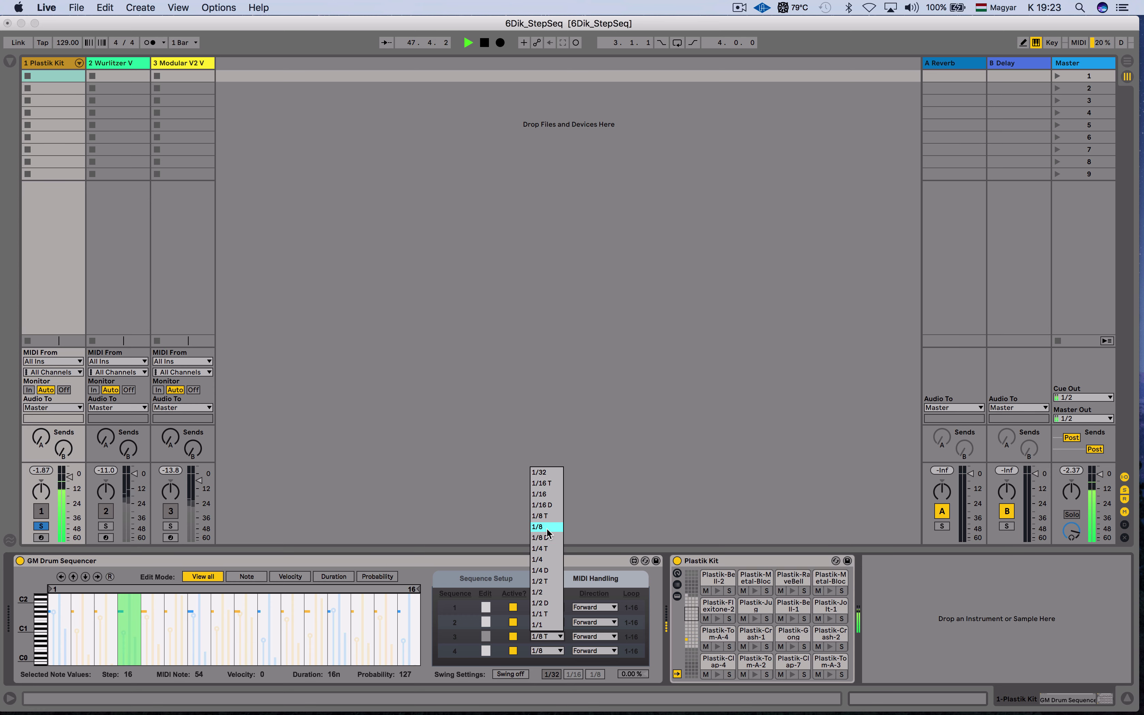
pyautogui.click(544, 505)
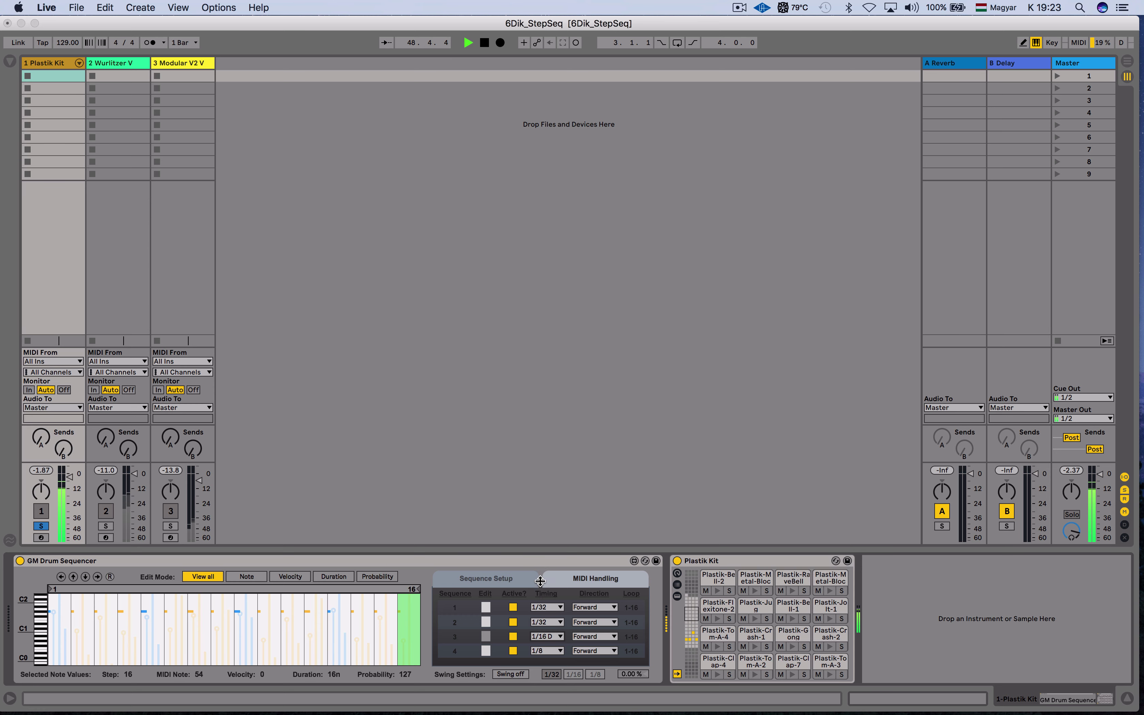
pyautogui.click(544, 639)
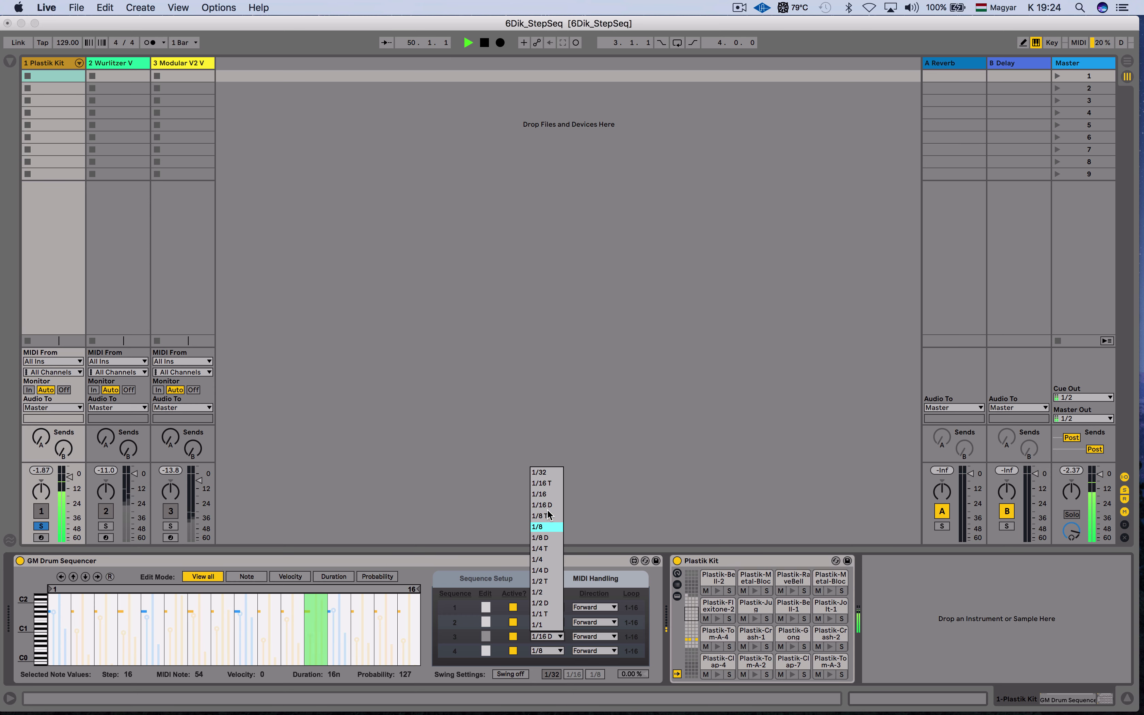
pyautogui.click(548, 491)
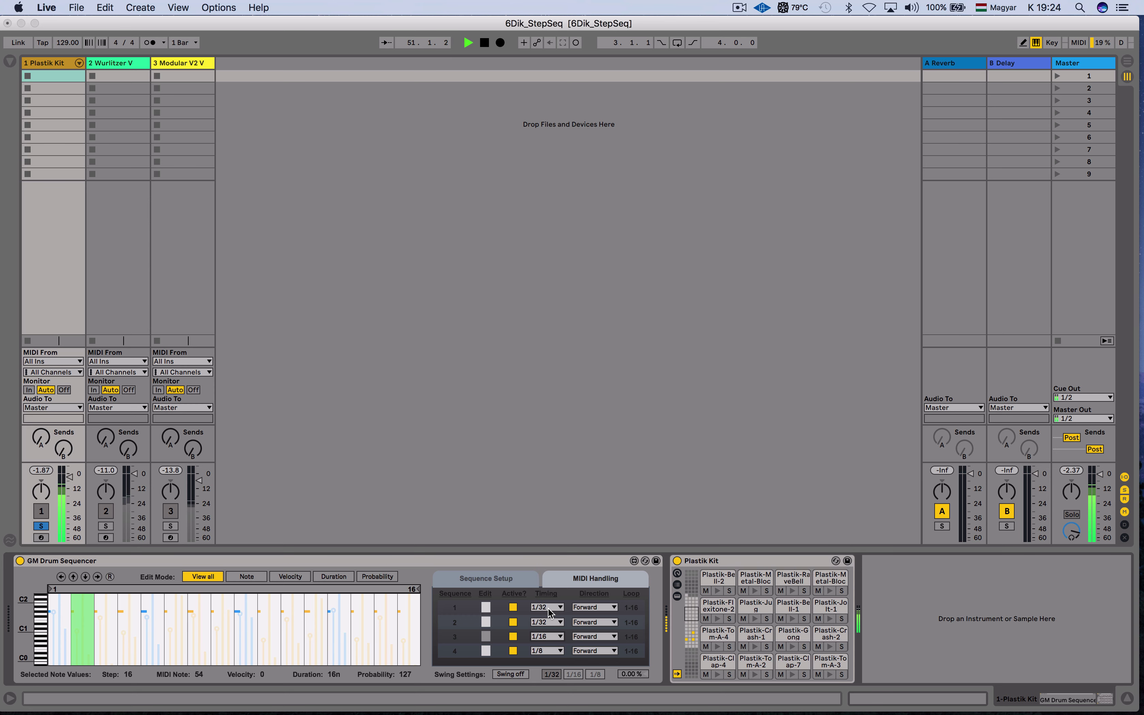
# Step: Try a 1/16 D timing on sequence 2, then return it to 1/32
pyautogui.click(544, 623)
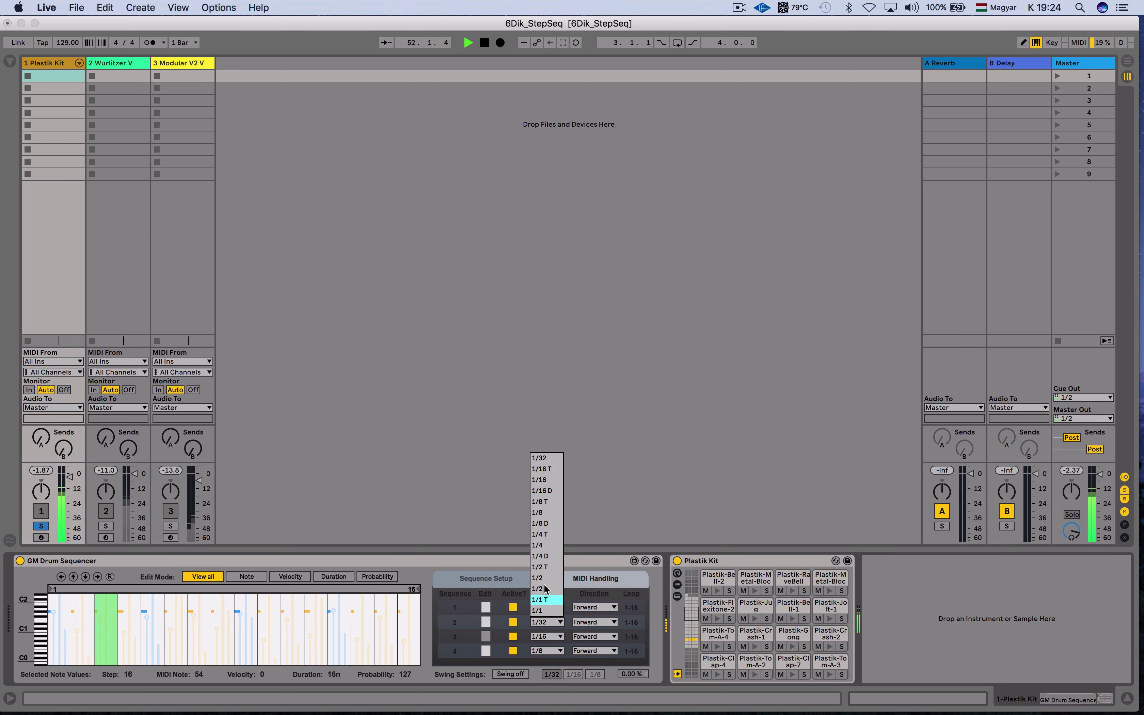
pyautogui.click(542, 490)
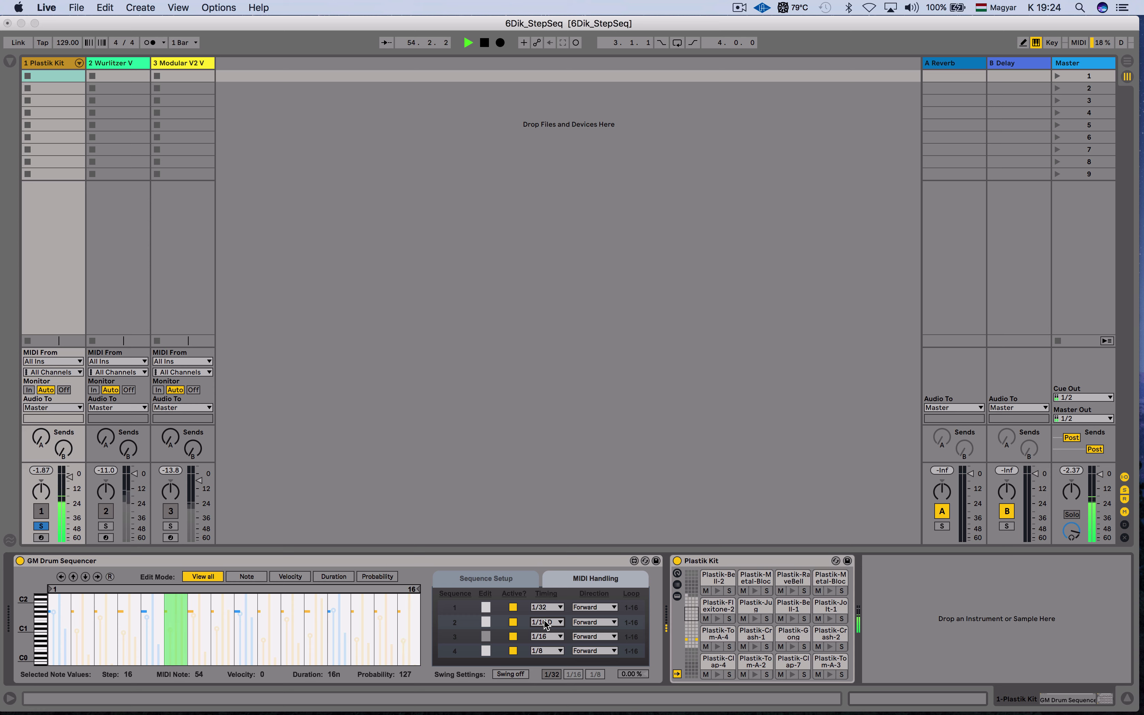
pyautogui.click(546, 623)
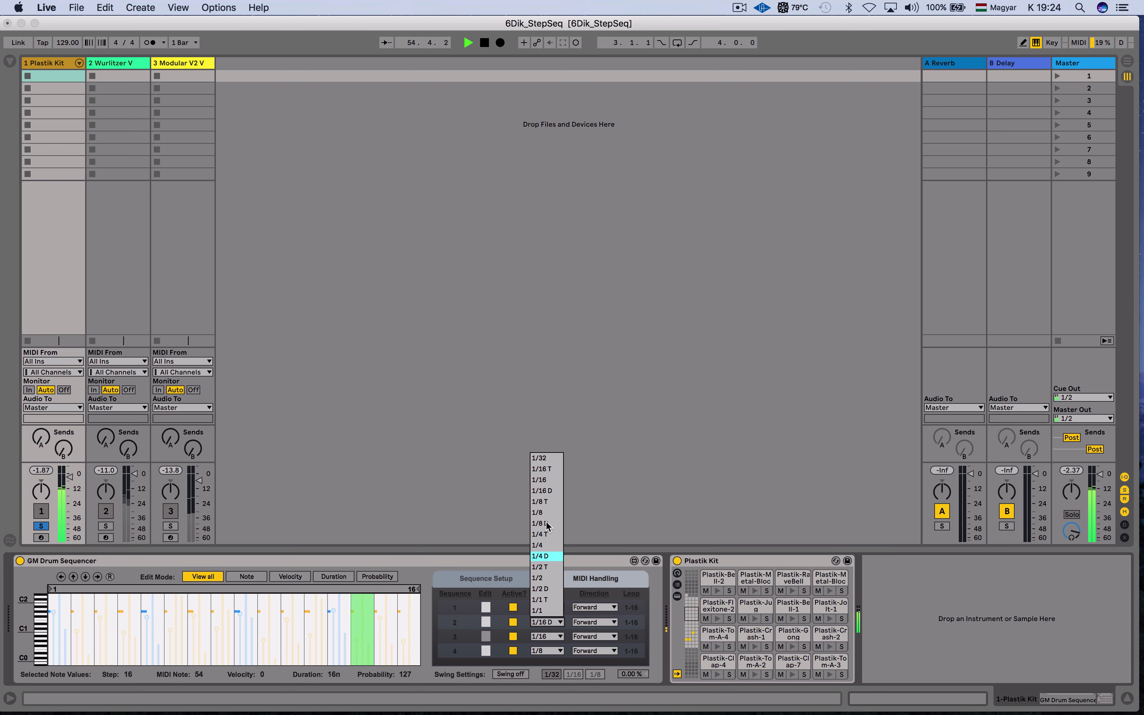
pyautogui.click(540, 459)
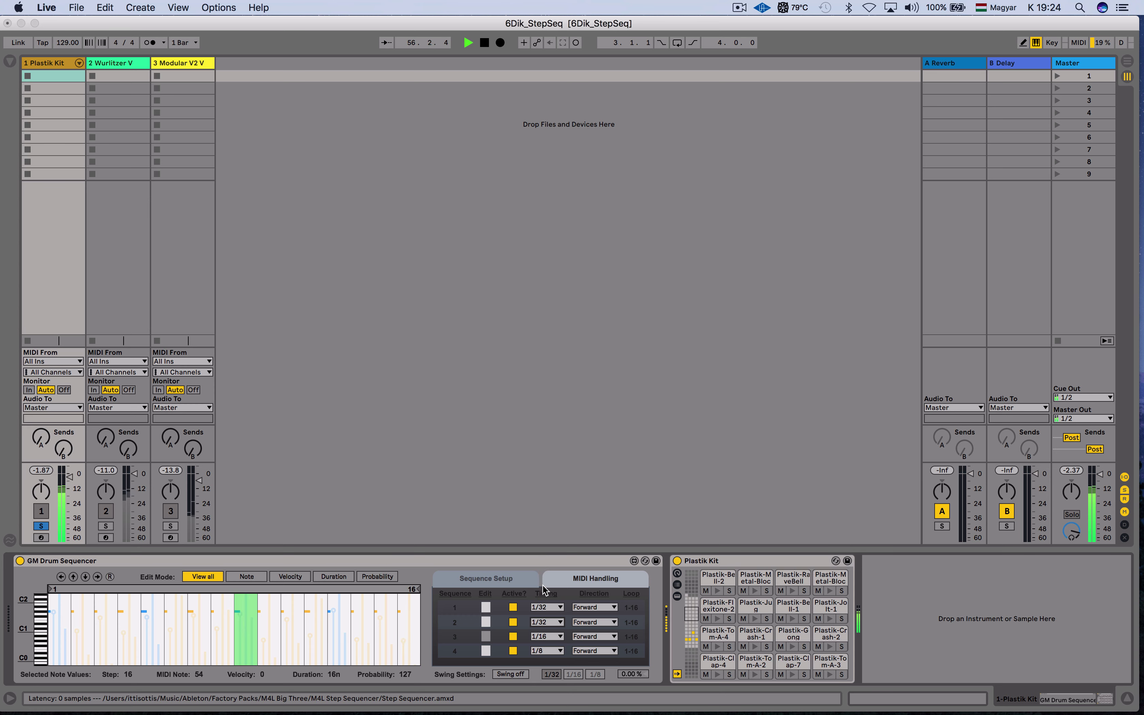
# Step: Switch the timing of sequence 3 to 1/32 and then to 1/16 D
pyautogui.click(546, 636)
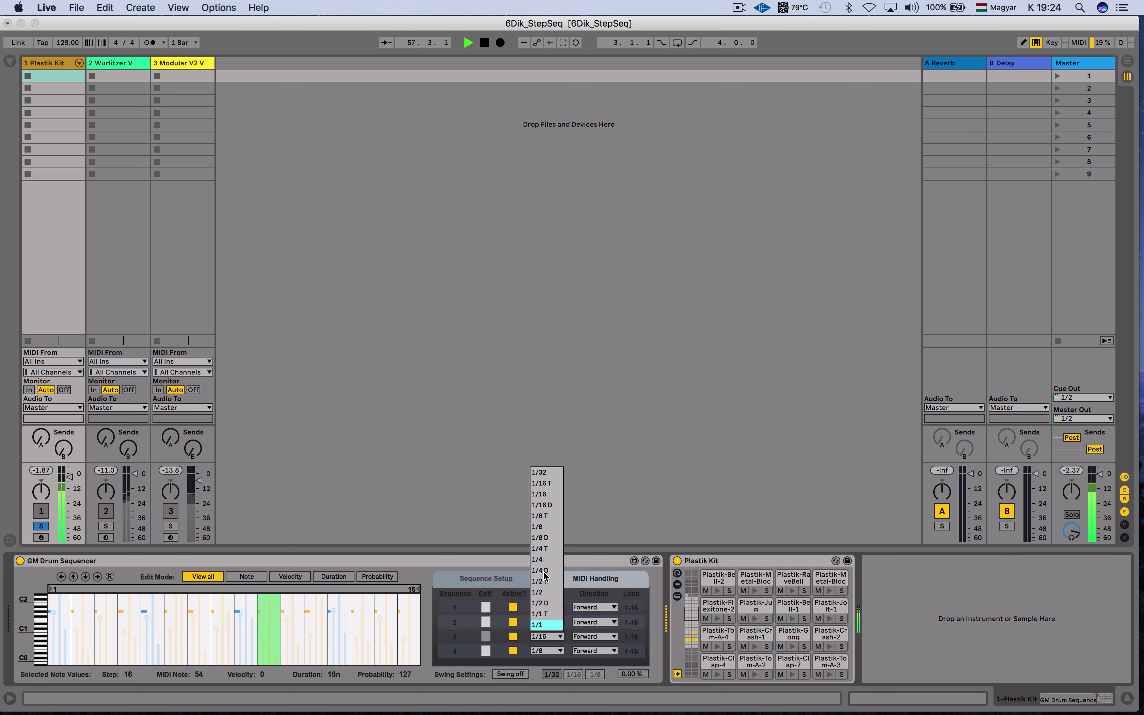
pyautogui.click(544, 471)
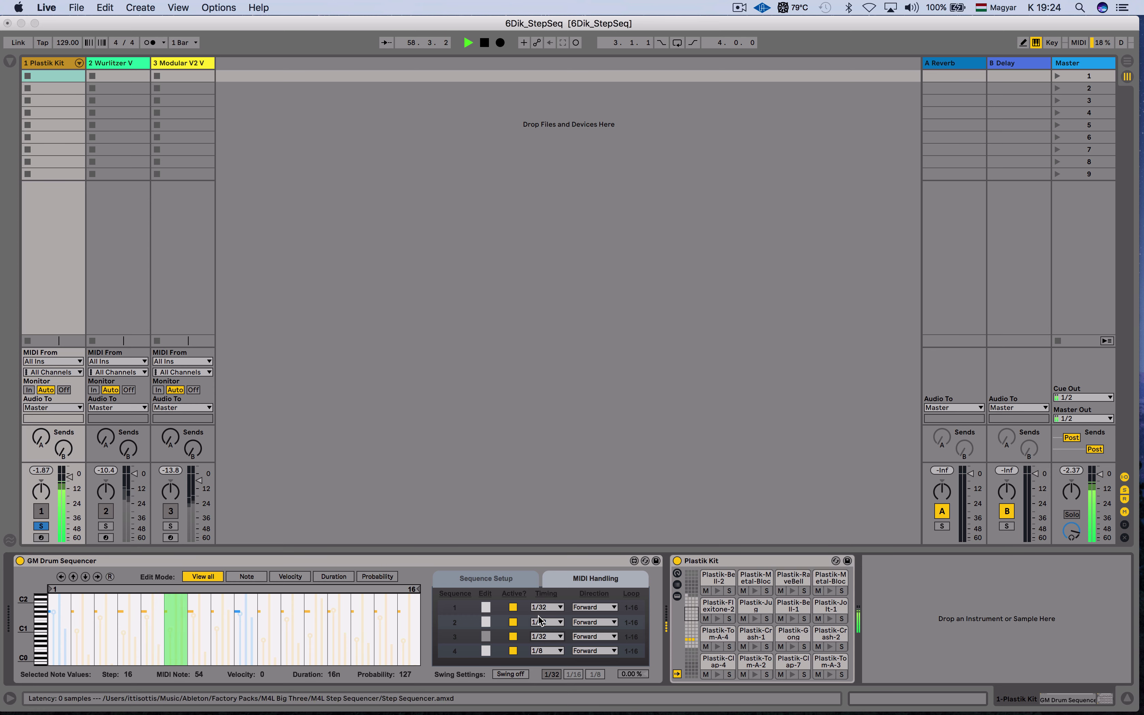
pyautogui.click(538, 635)
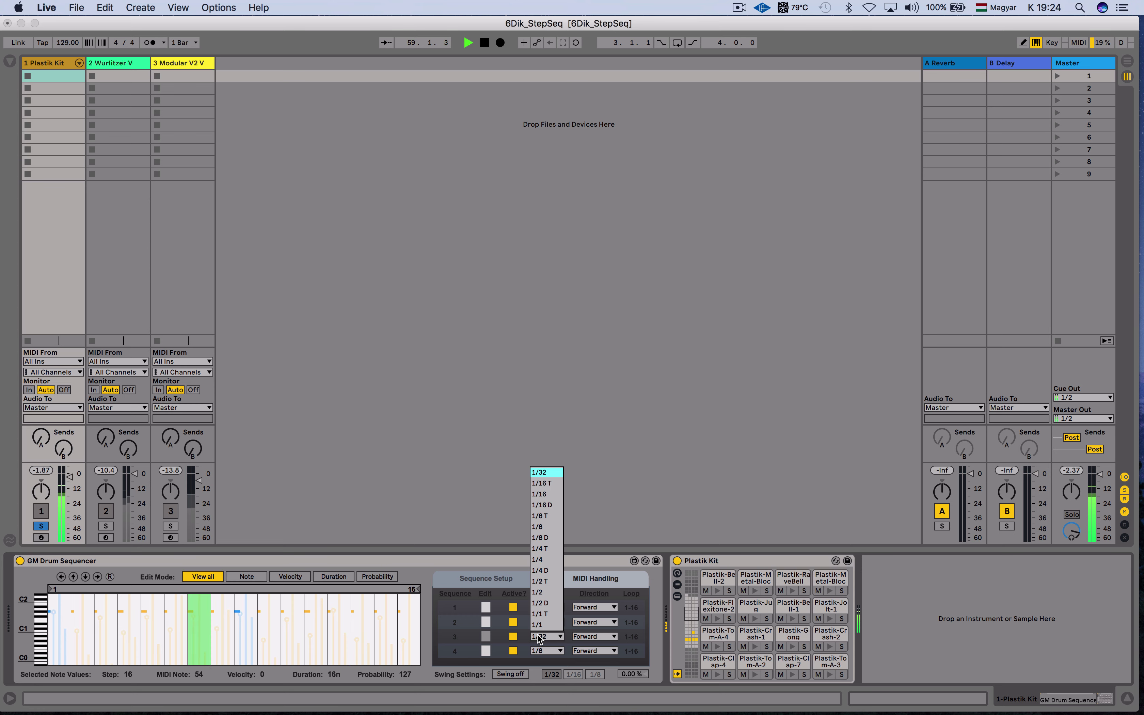
pyautogui.click(547, 505)
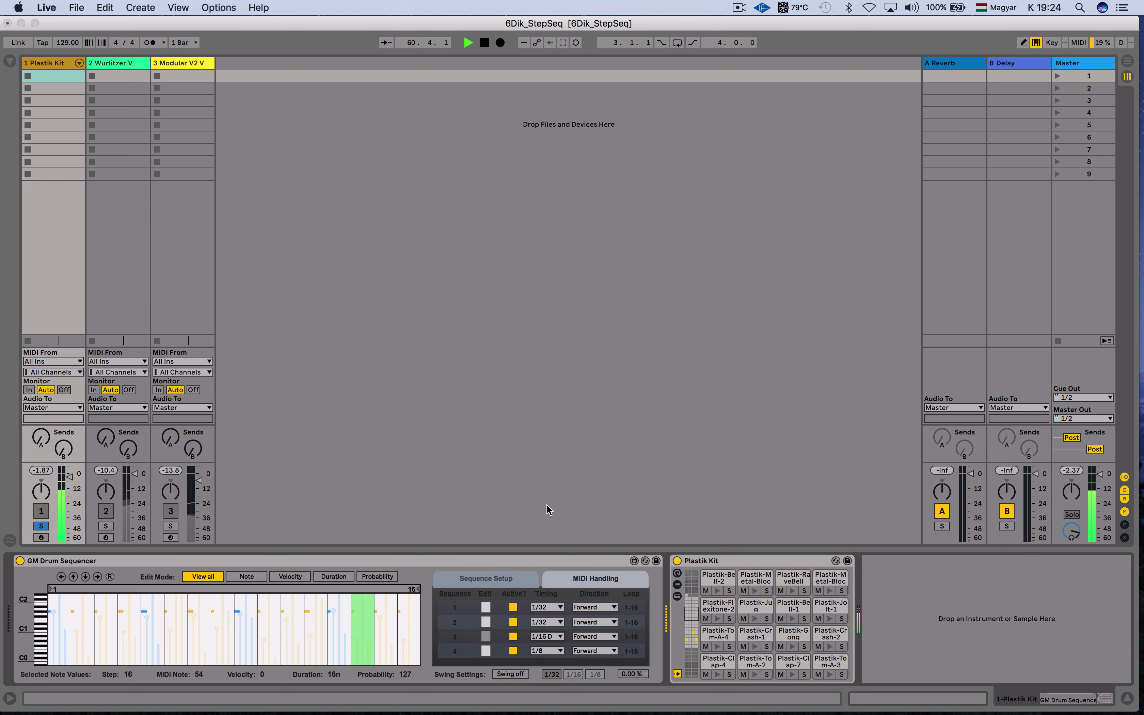
# Step: Try a 1/32 timing on sequence 4 and on sequence 3 of the drum sequencer
pyautogui.click(546, 650)
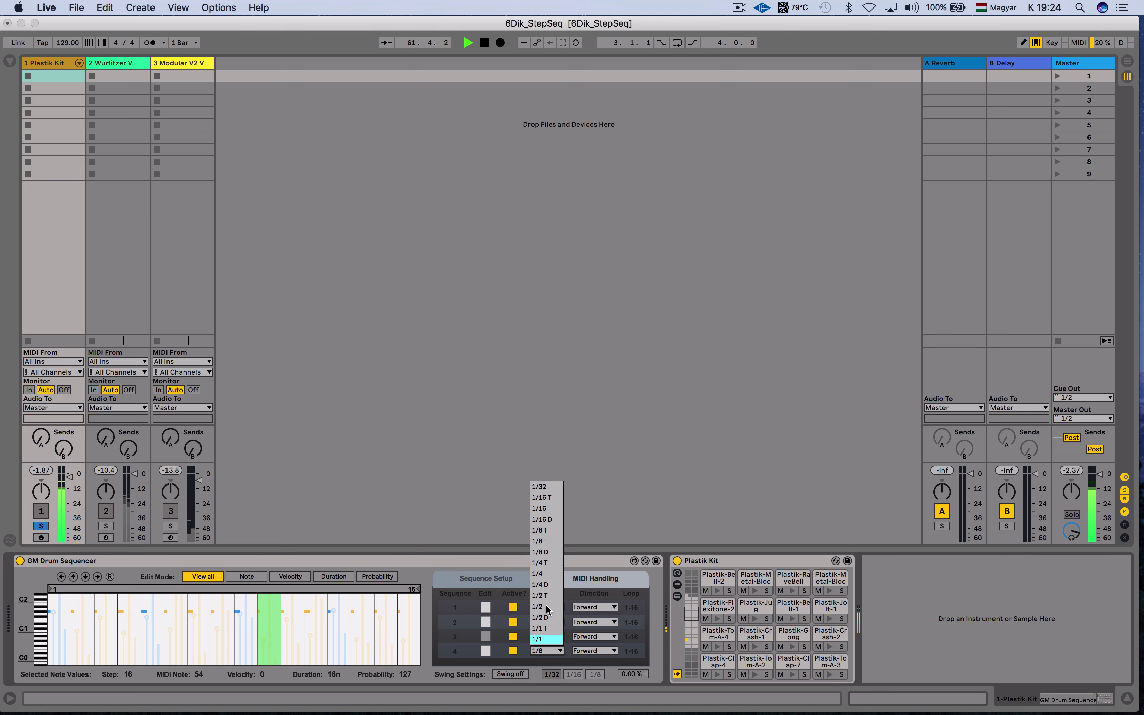
pyautogui.click(544, 486)
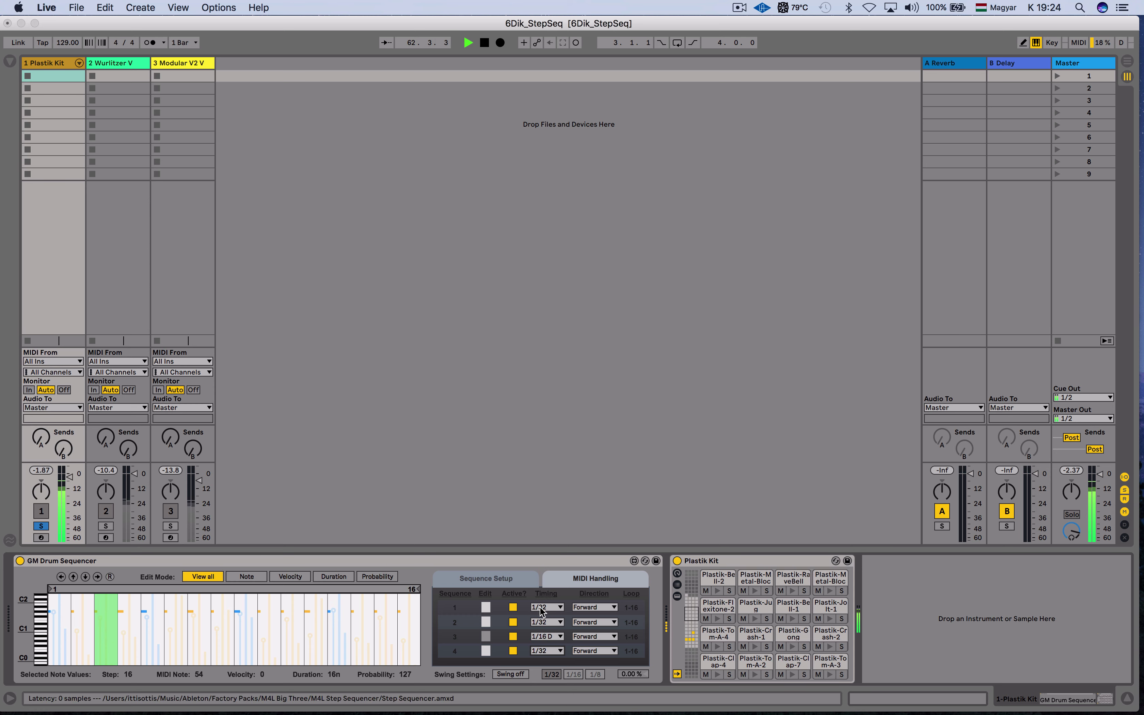
pyautogui.click(547, 637)
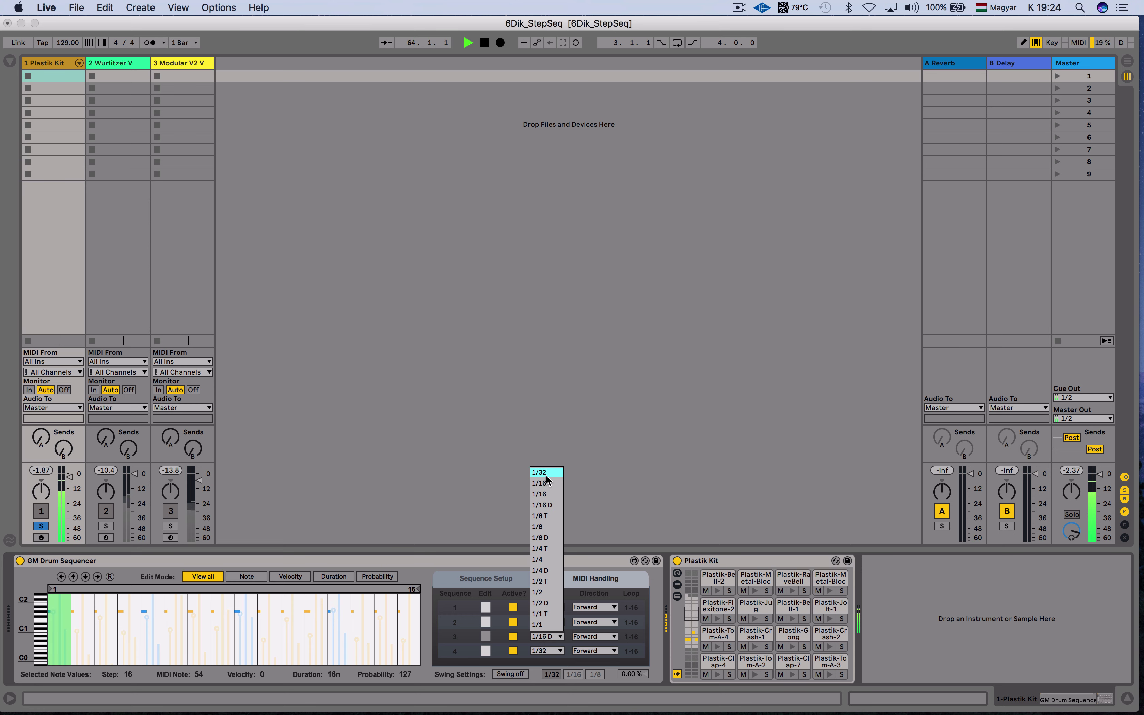
pyautogui.click(540, 472)
# Step: Set the timing of sequence 4 to 1/4 and the timing of sequences 3 and 2 to 1/16
pyautogui.click(543, 652)
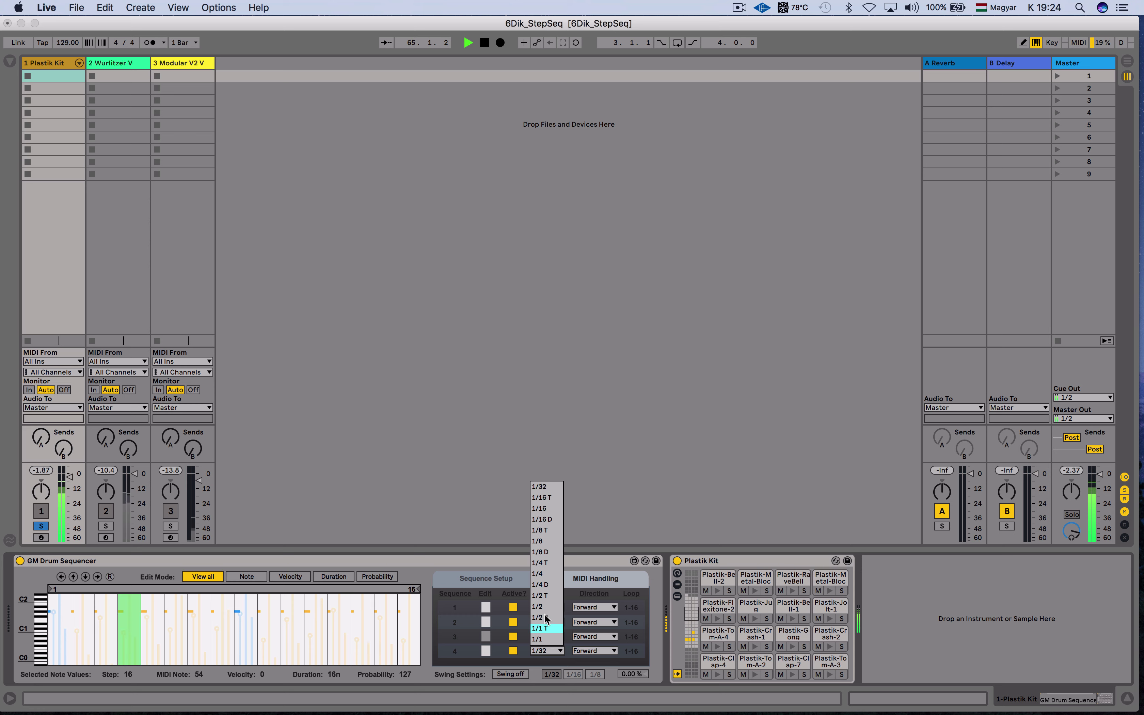
pyautogui.click(544, 625)
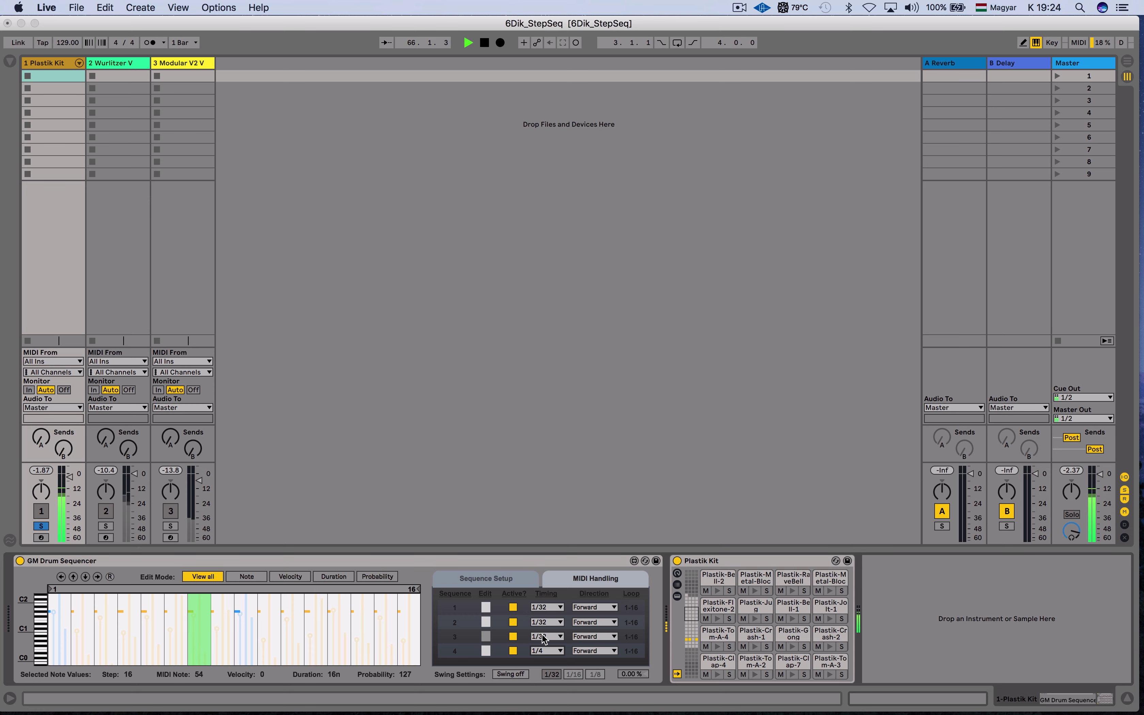
pyautogui.click(544, 637)
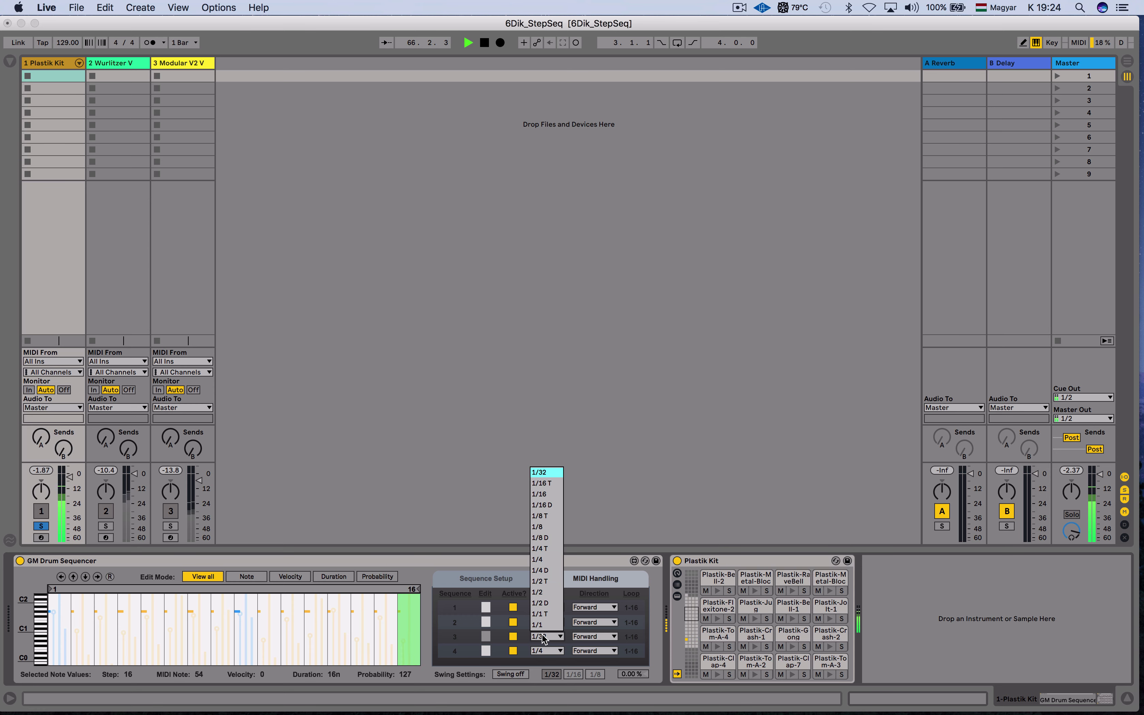
pyautogui.click(544, 494)
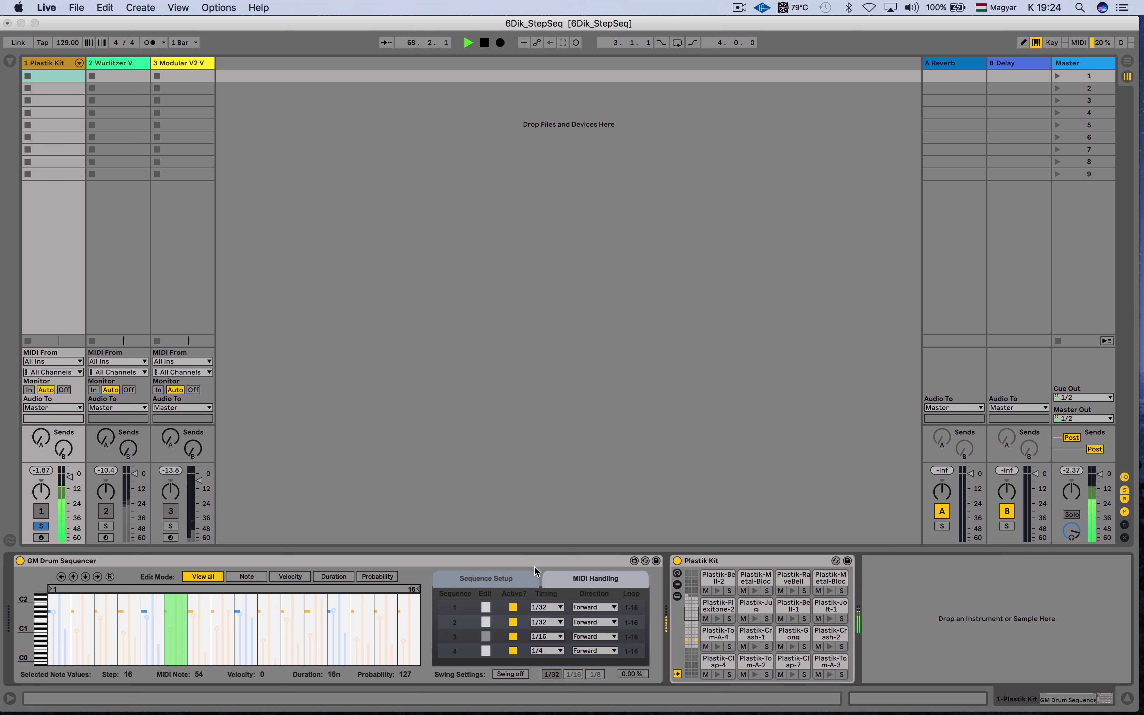
pyautogui.click(544, 607)
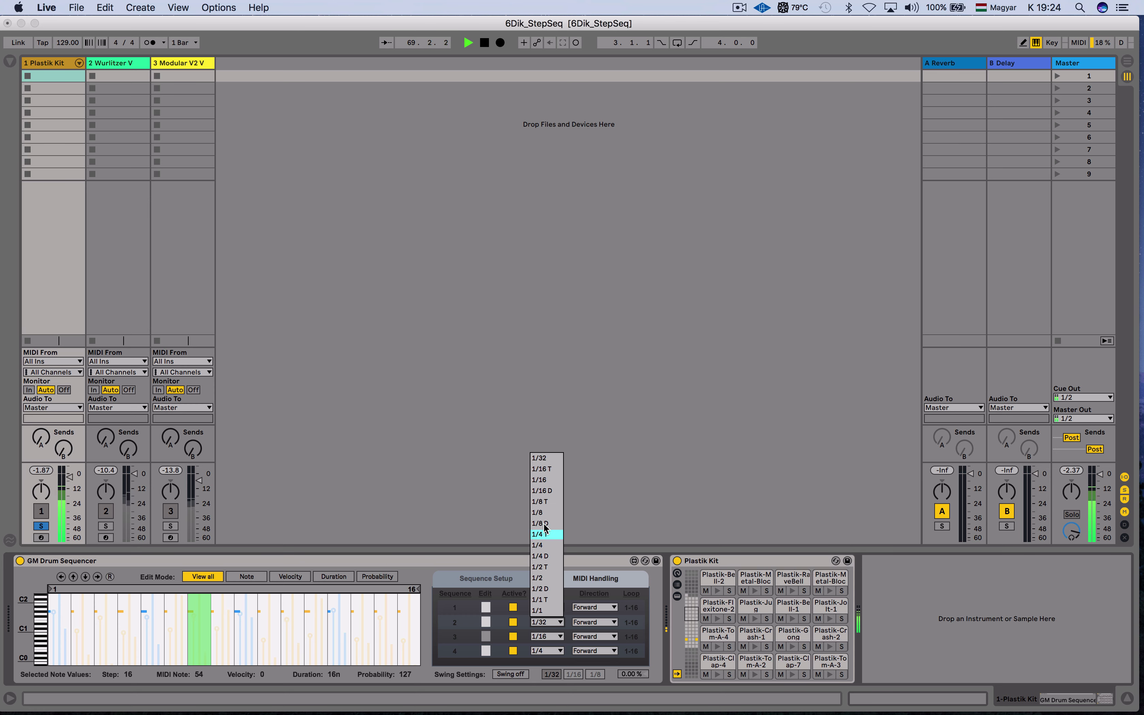
pyautogui.click(546, 482)
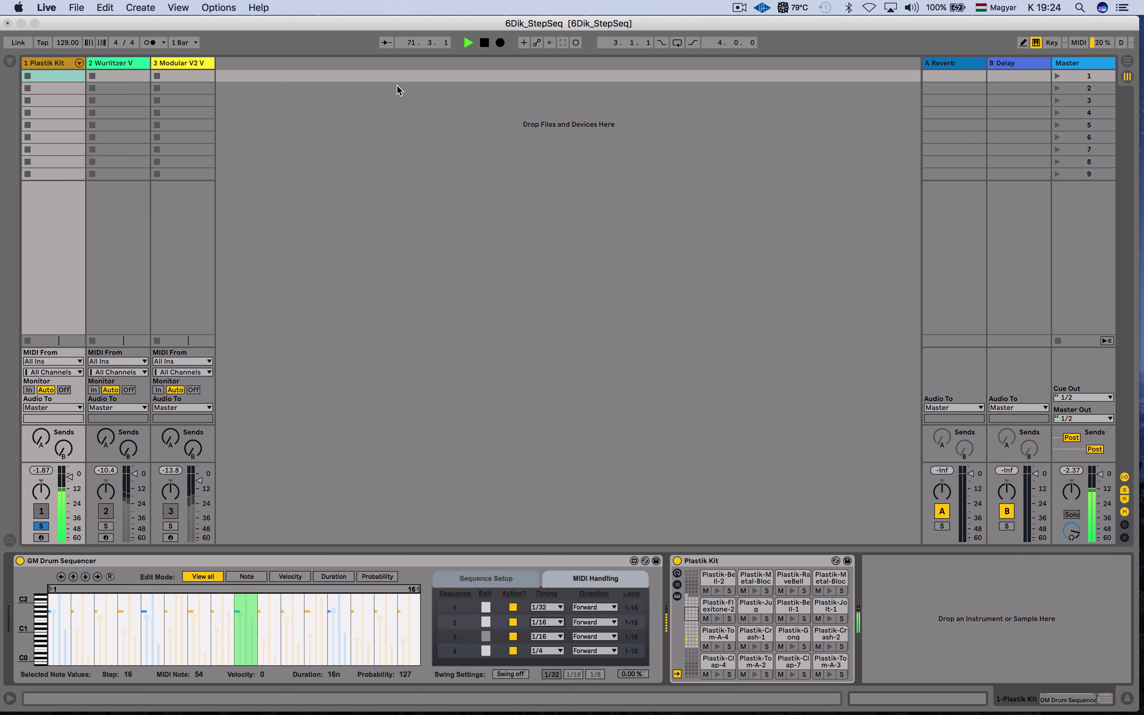
# Step: Stop playback and switch the solo from the Plastik Kit track to the Wurlitzer V track, selecting that track
pyautogui.click(485, 44)
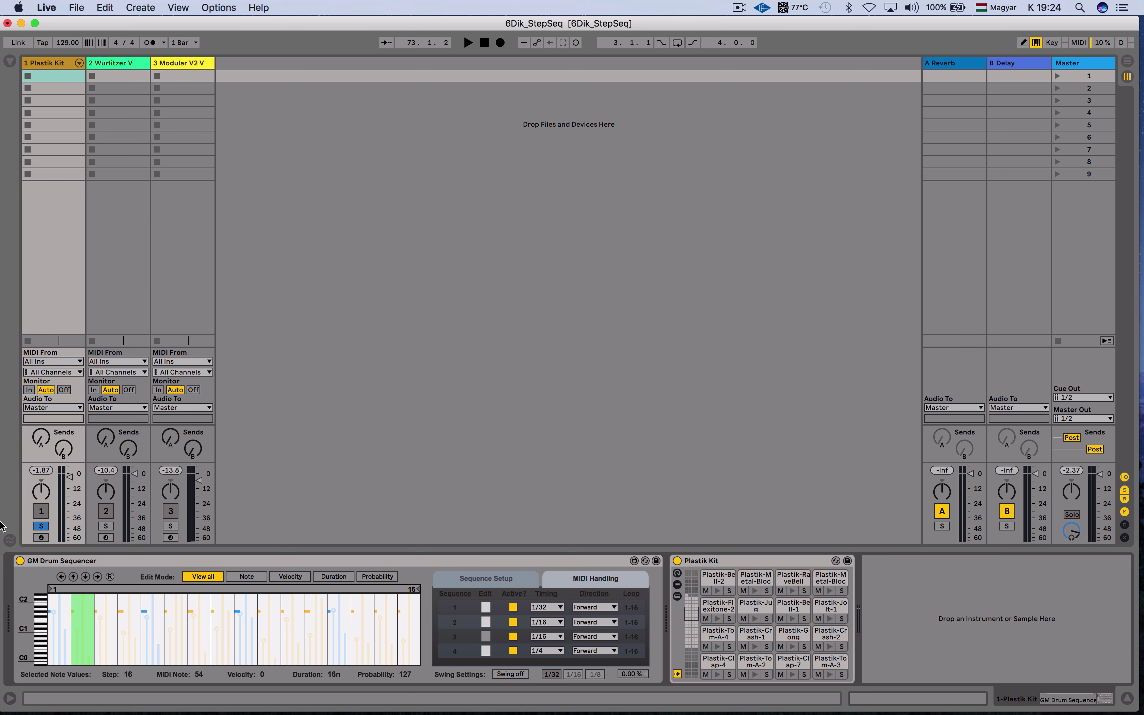
pyautogui.click(41, 526)
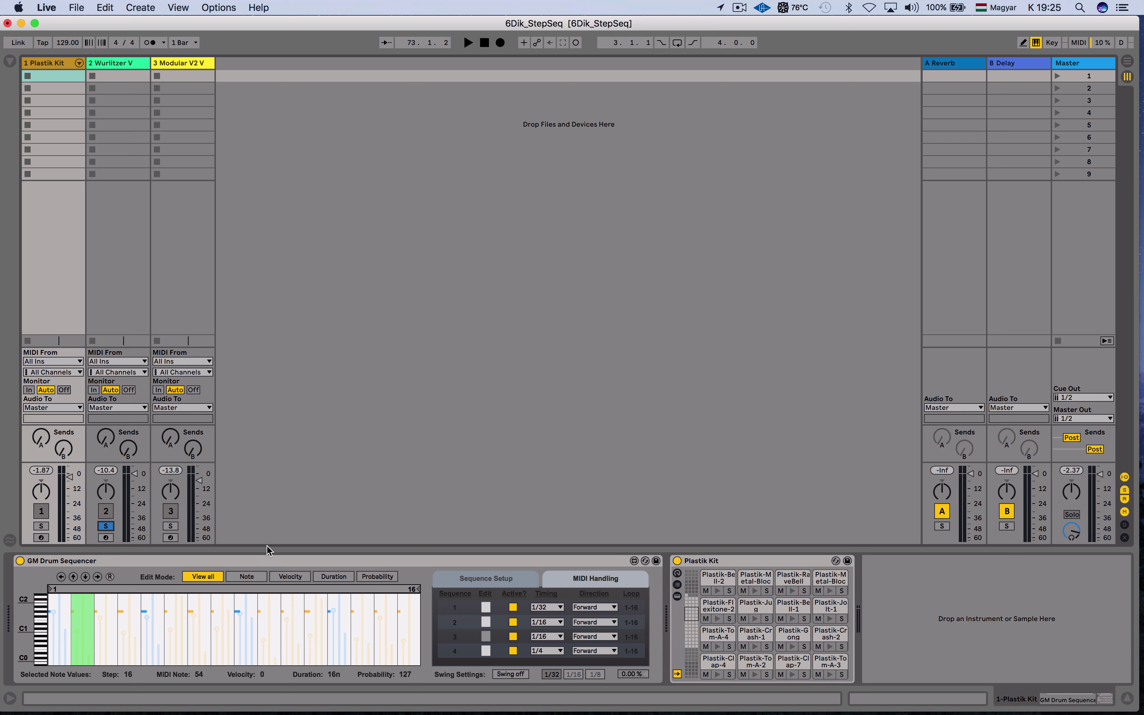
pyautogui.click(131, 286)
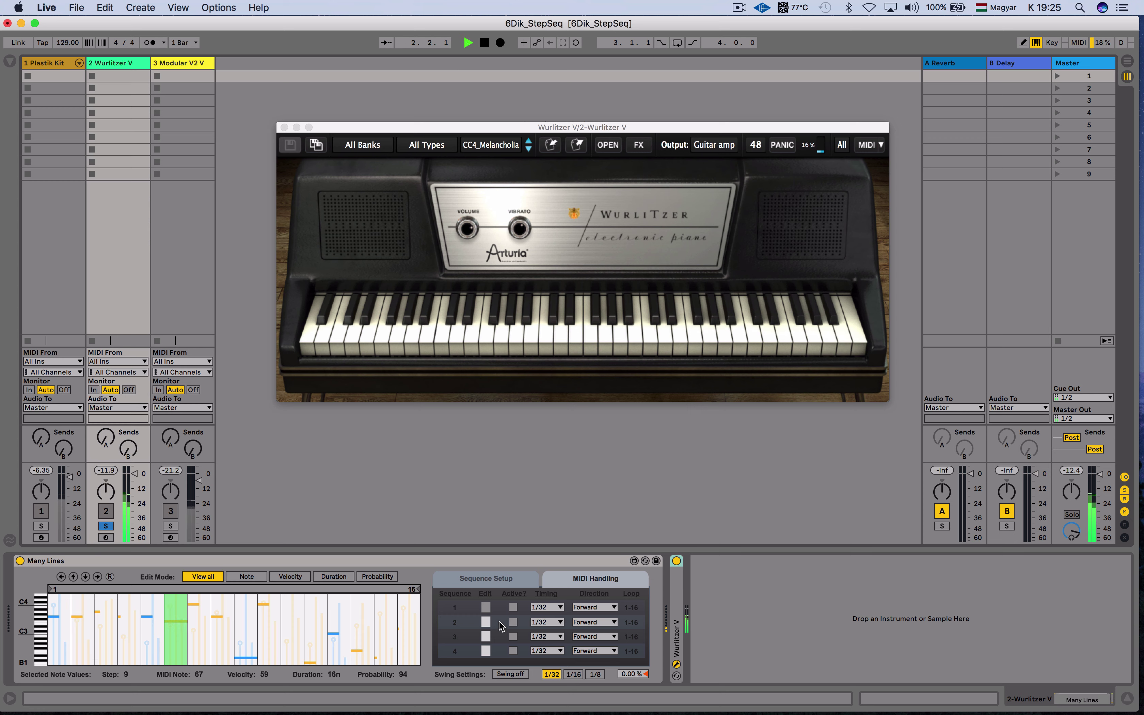
# Step: Activate all four sequences of the Many Lines sequencer during playback, showing sequence 2 in the note editor along the way
pyautogui.click(513, 607)
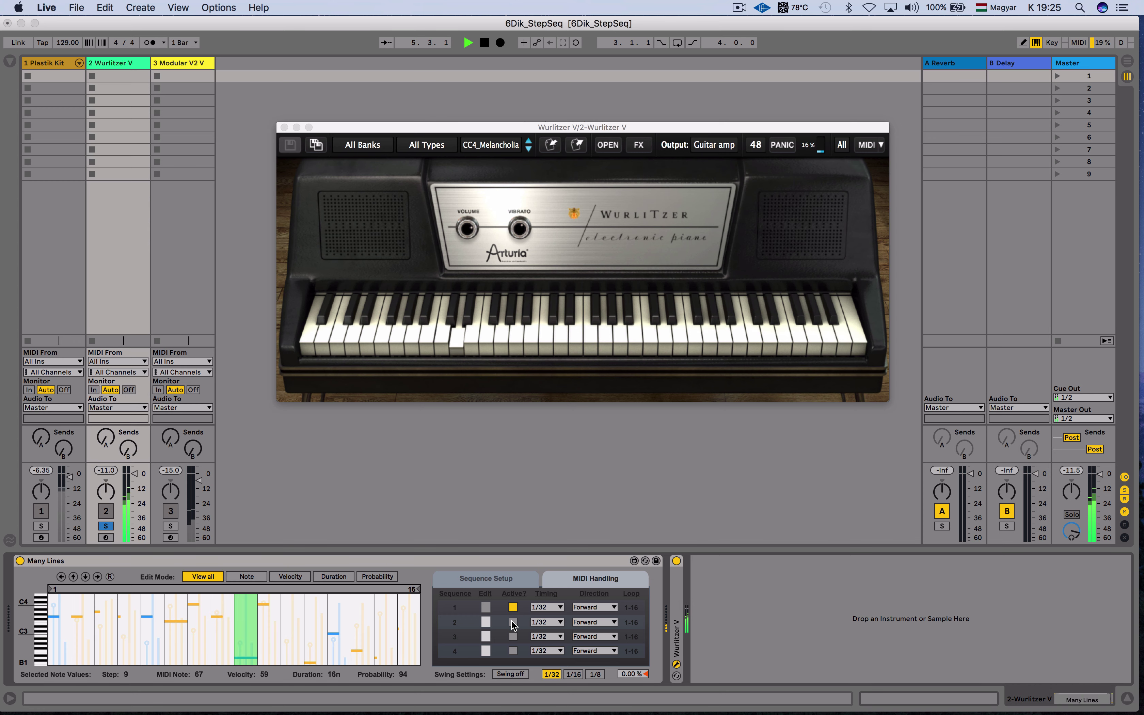
pyautogui.click(512, 622)
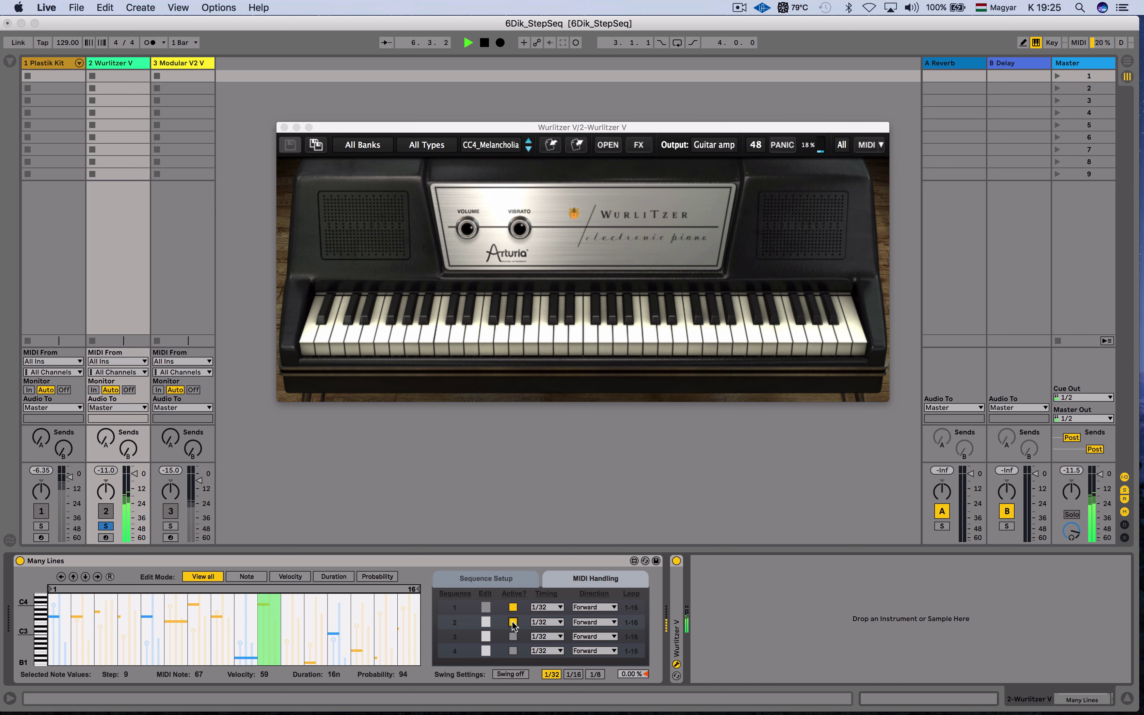
pyautogui.click(487, 623)
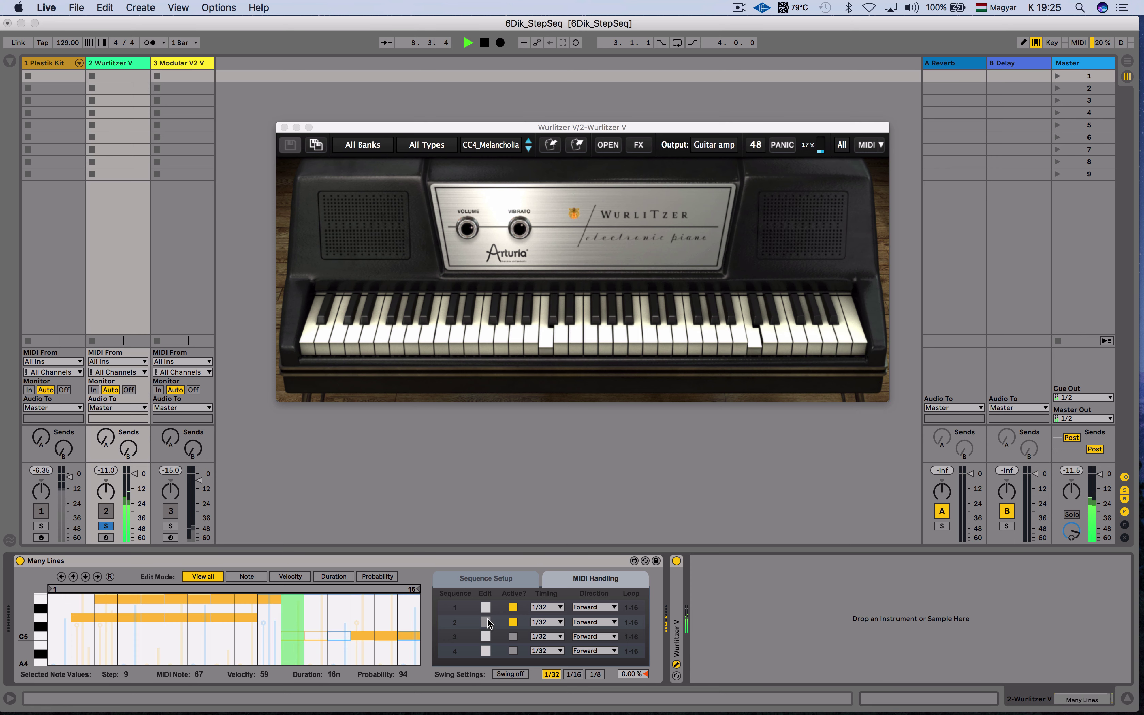
pyautogui.click(513, 636)
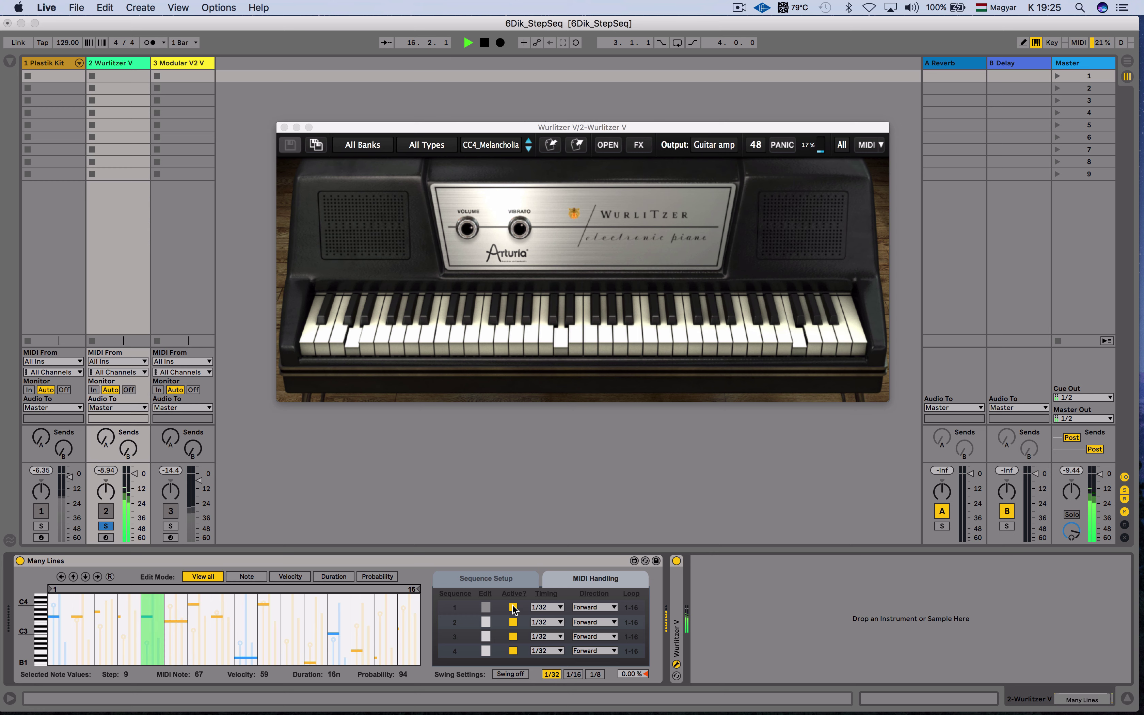
# Step: Try a 1/16 D timing on sequence 2 and set the direction of sequences 2 and 1 to Fore-Back
pyautogui.click(549, 624)
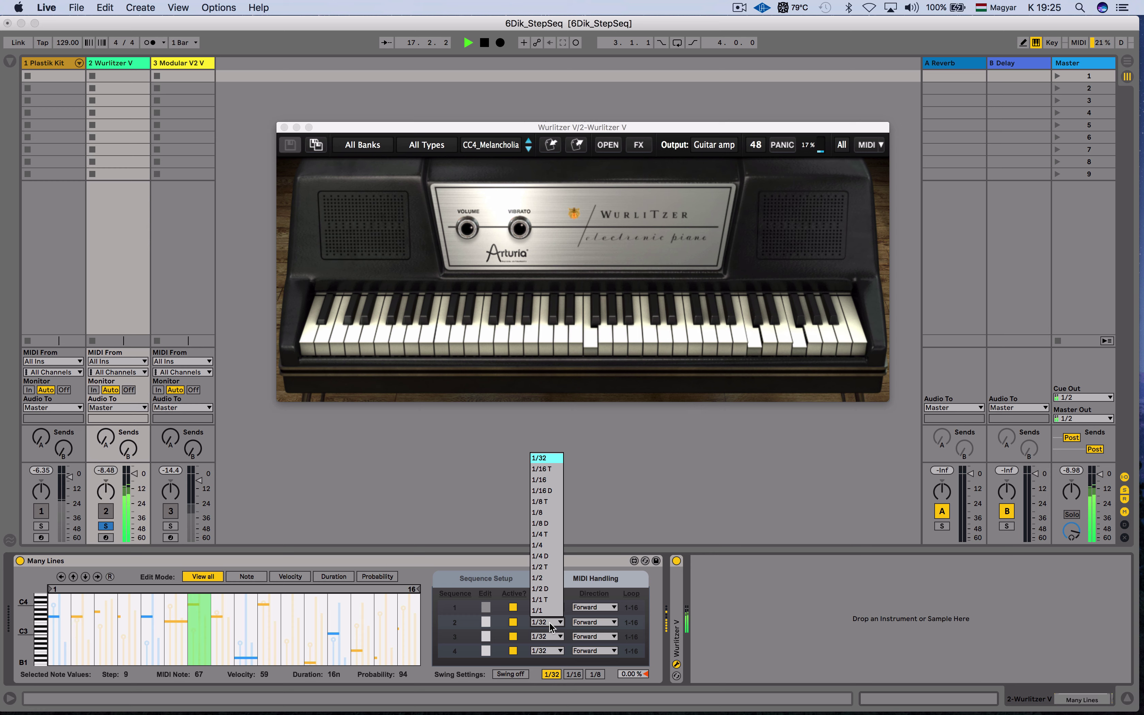
pyautogui.click(547, 491)
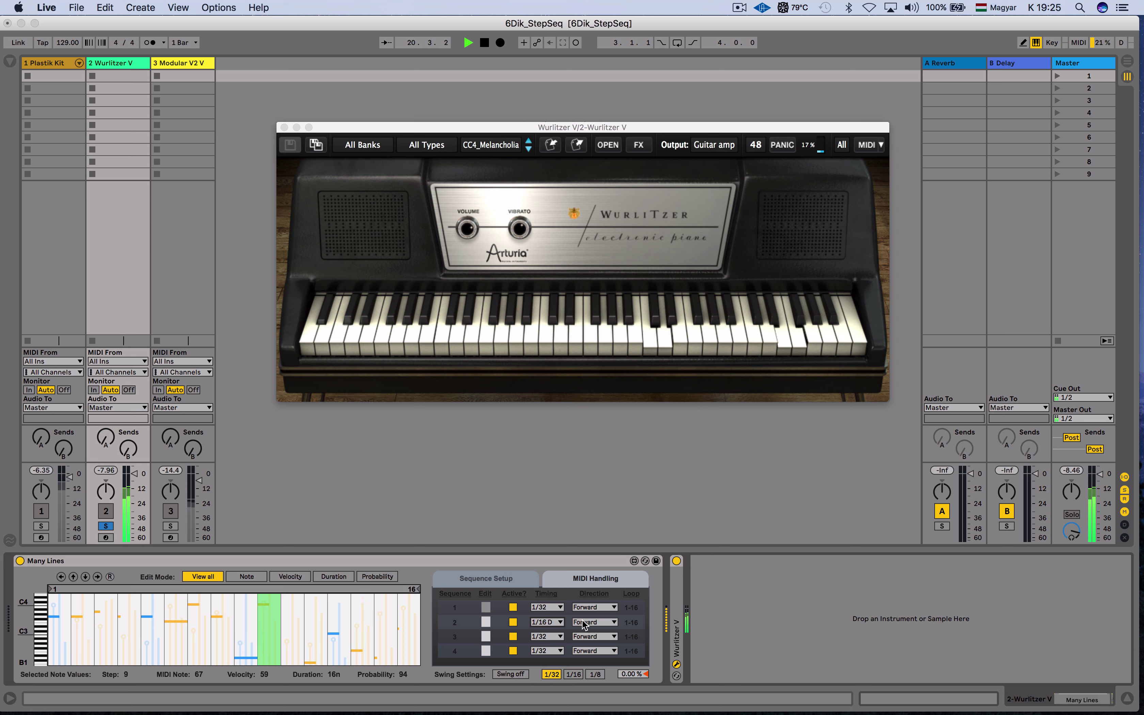
pyautogui.click(585, 624)
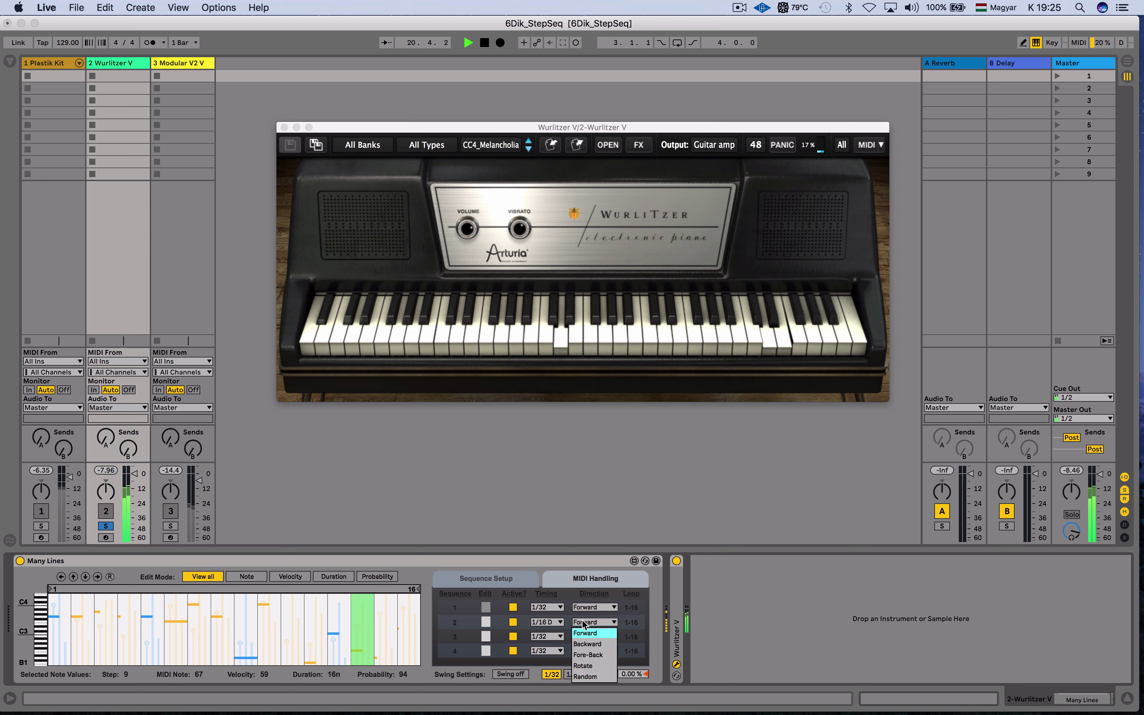
pyautogui.click(584, 656)
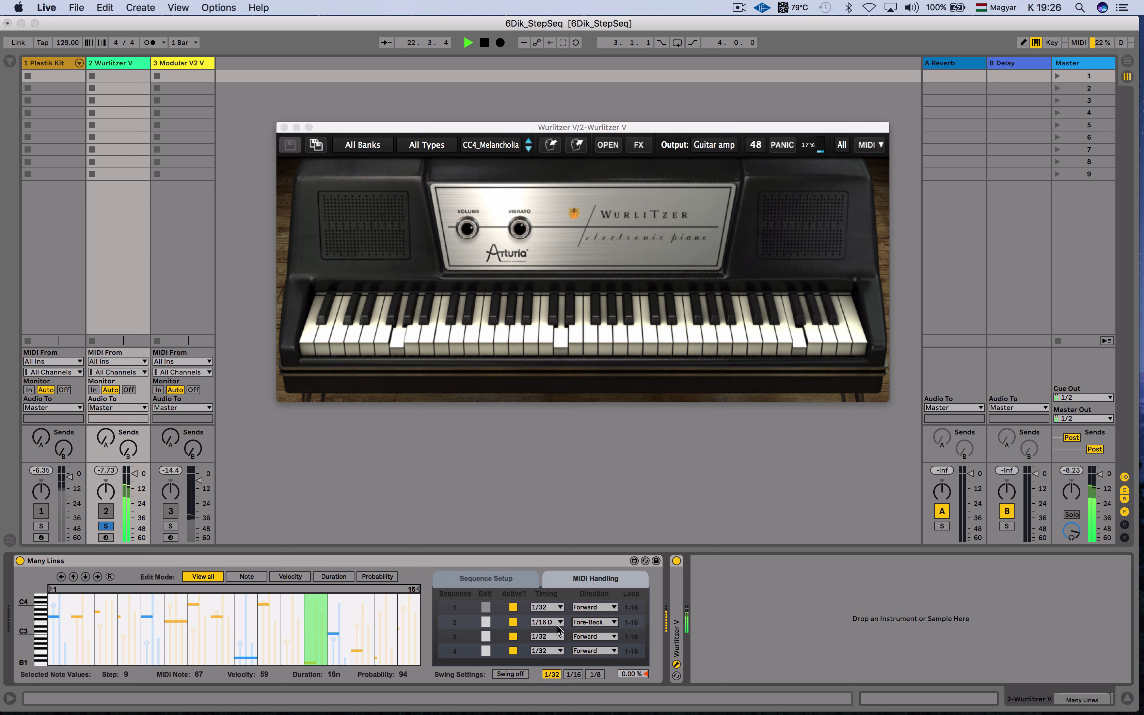
pyautogui.click(588, 609)
pyautogui.click(591, 640)
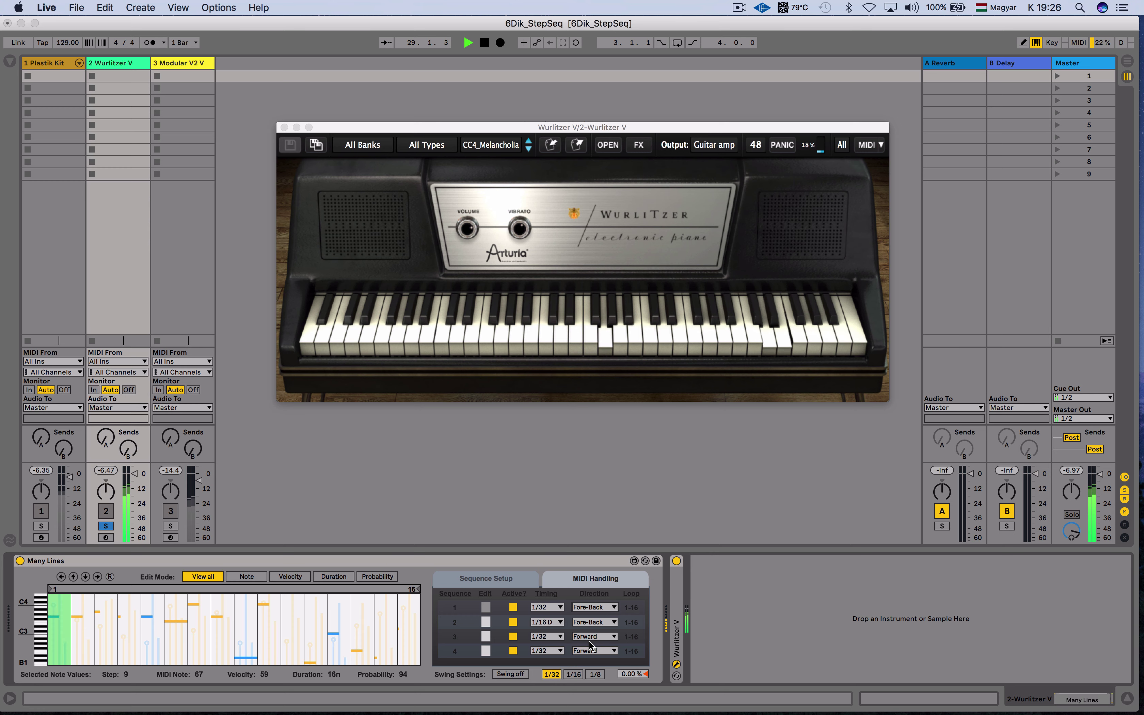
# Step: Try a 1/16 timing on sequence 2, then settle on 1/8
pyautogui.click(548, 623)
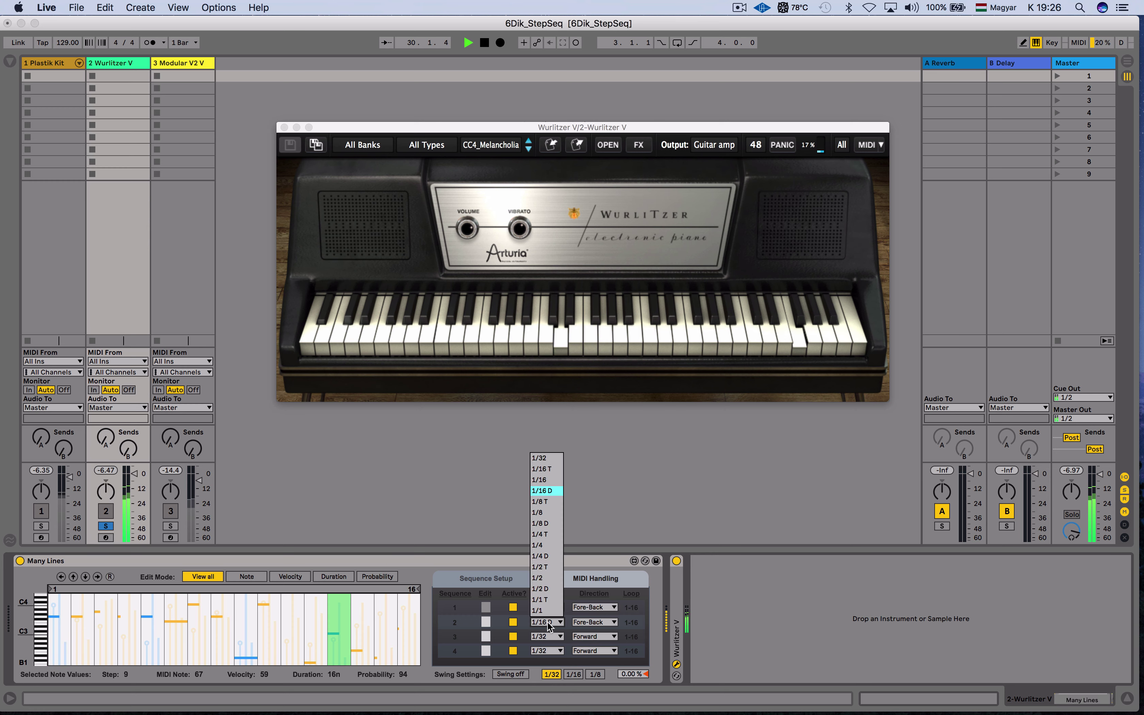
pyautogui.click(546, 479)
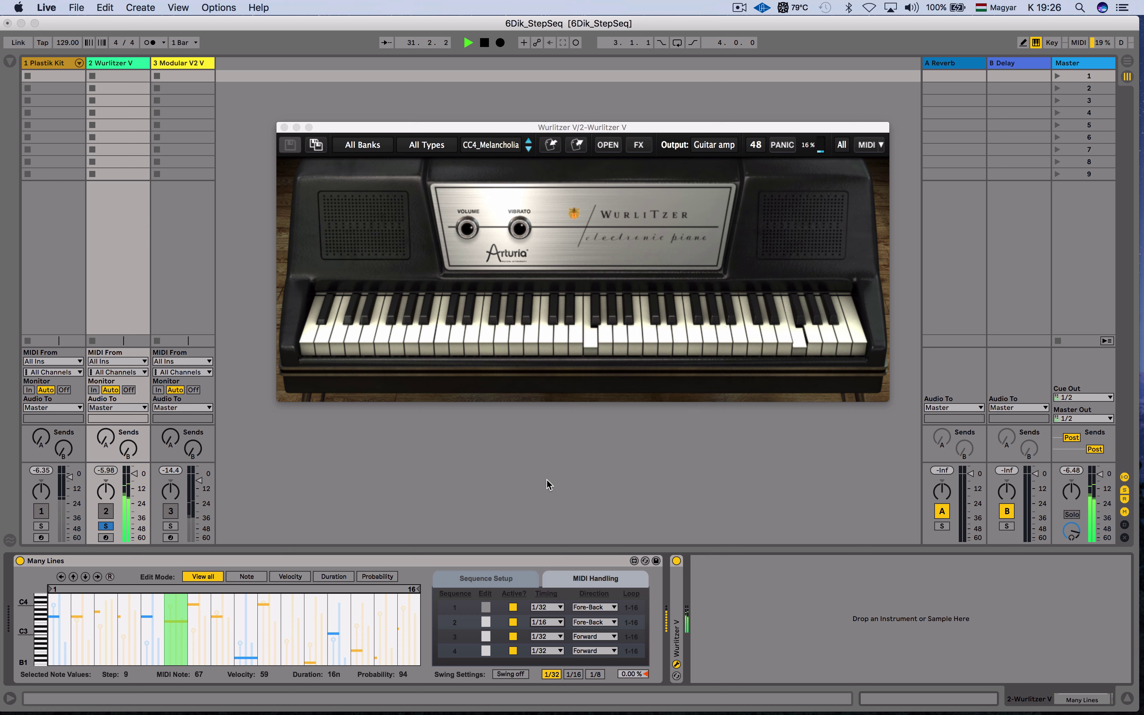
pyautogui.click(548, 622)
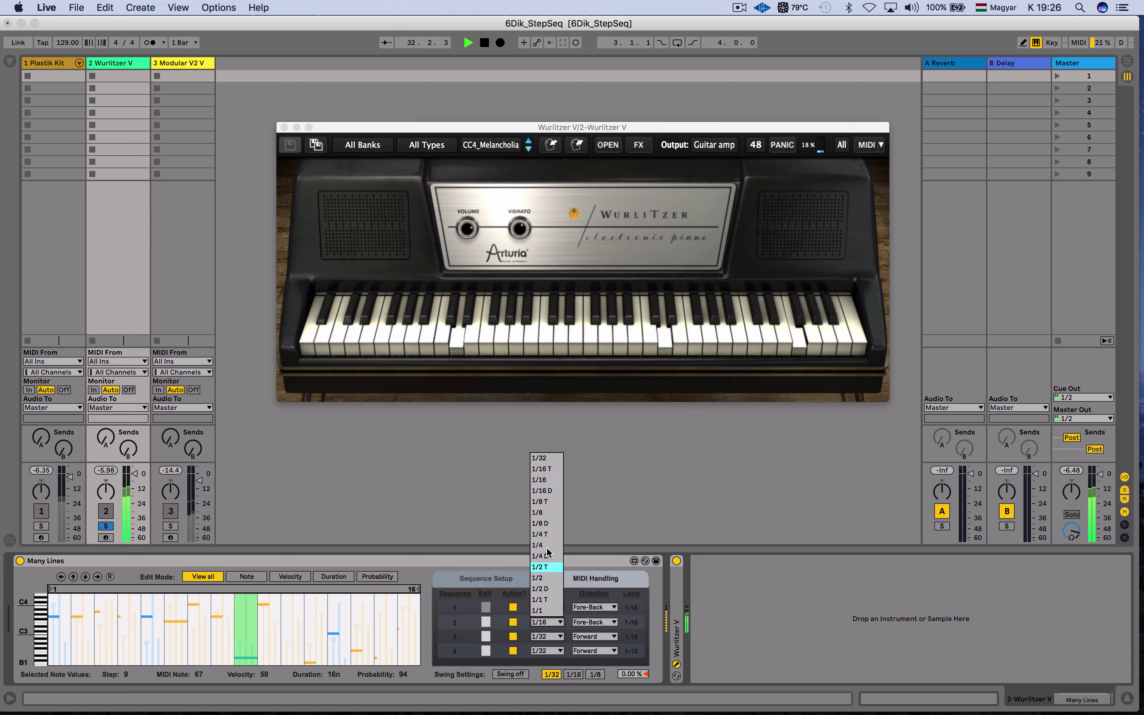
pyautogui.click(544, 512)
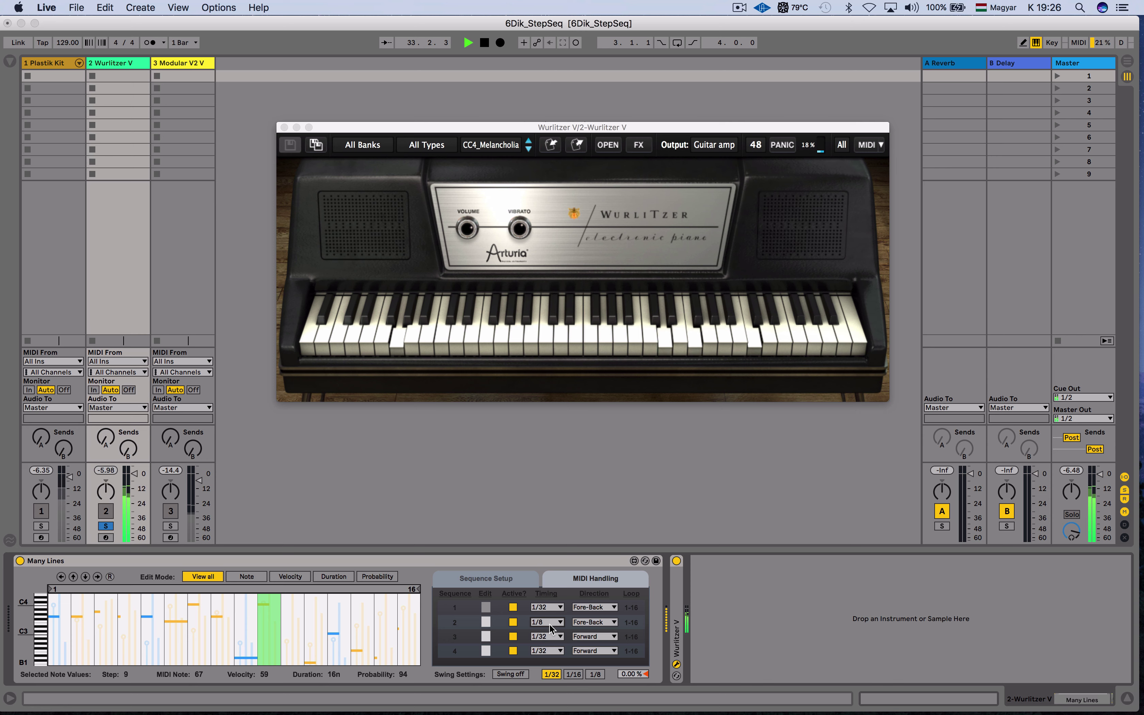
# Step: Look at the notes of sequences 3 and 4, and set their timings to 1/1 and 1/2 T respectively
pyautogui.click(485, 636)
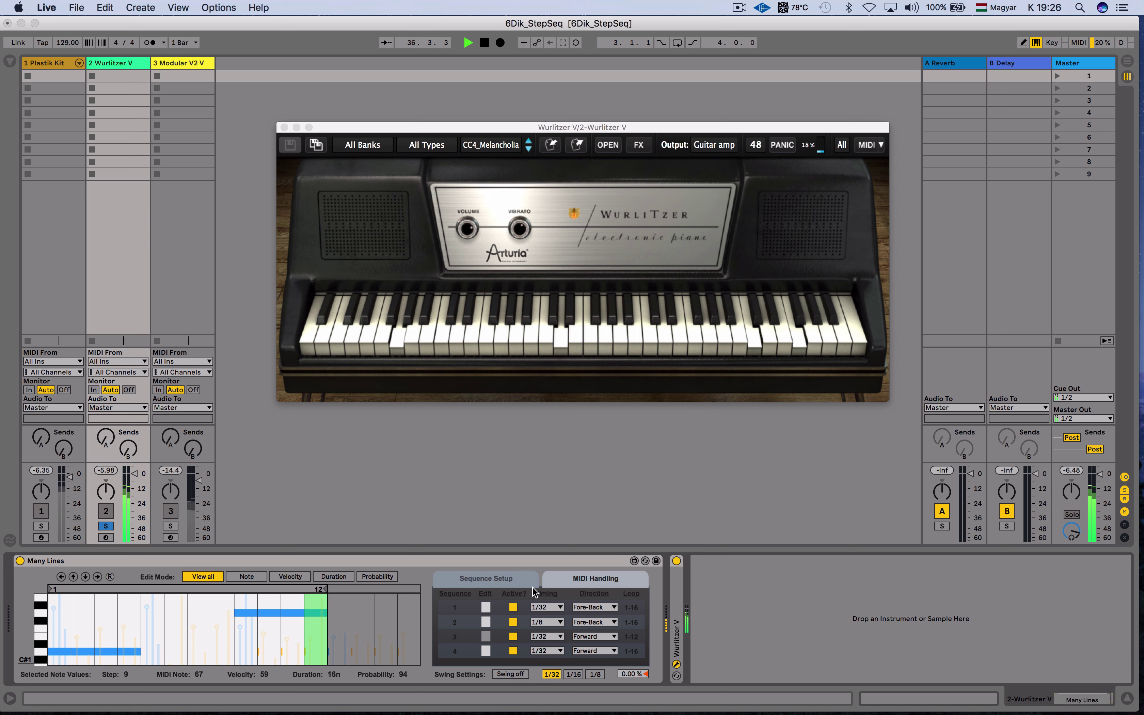
pyautogui.click(486, 650)
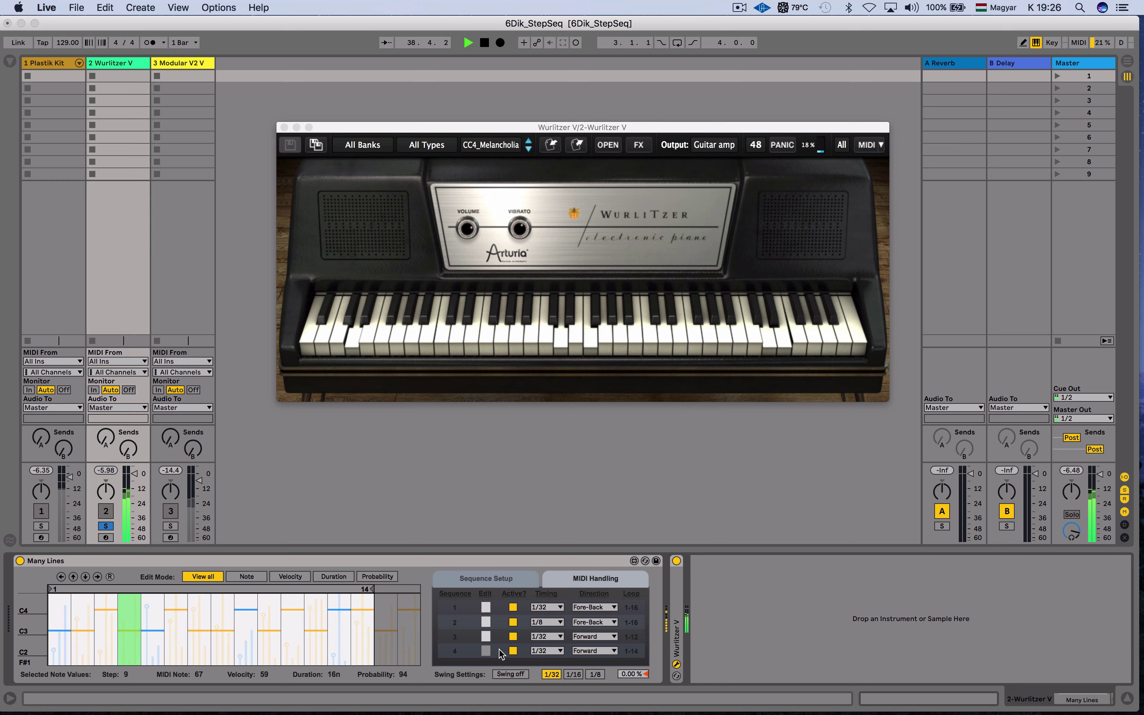
pyautogui.click(545, 636)
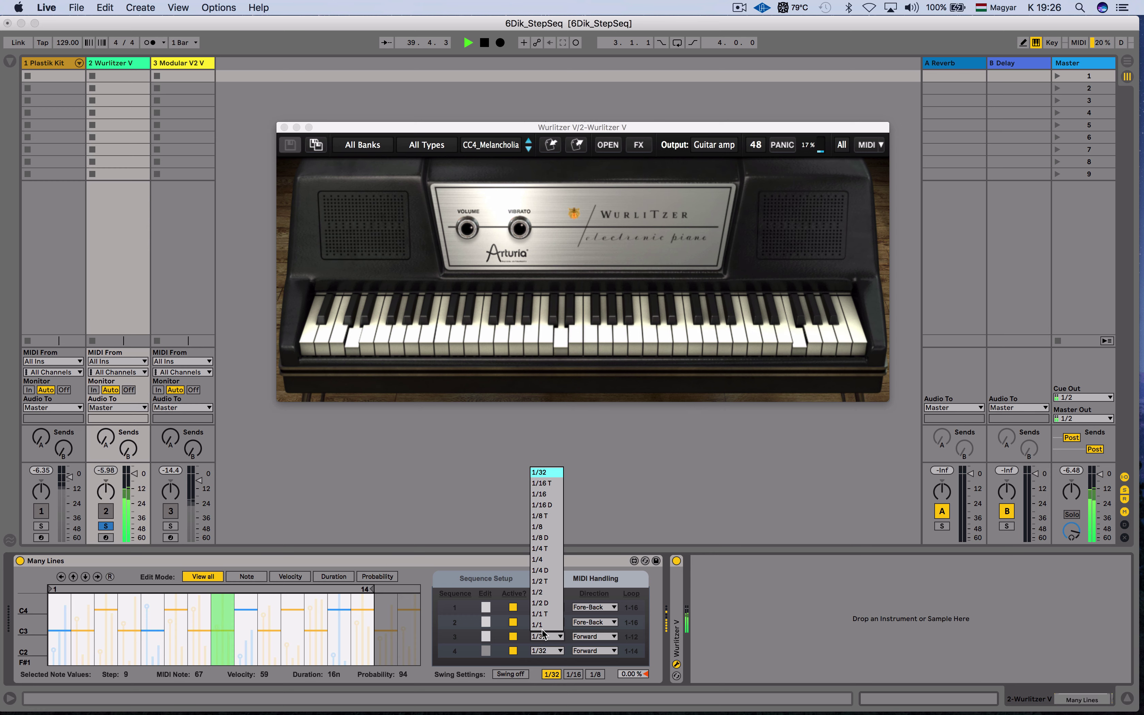
pyautogui.click(541, 625)
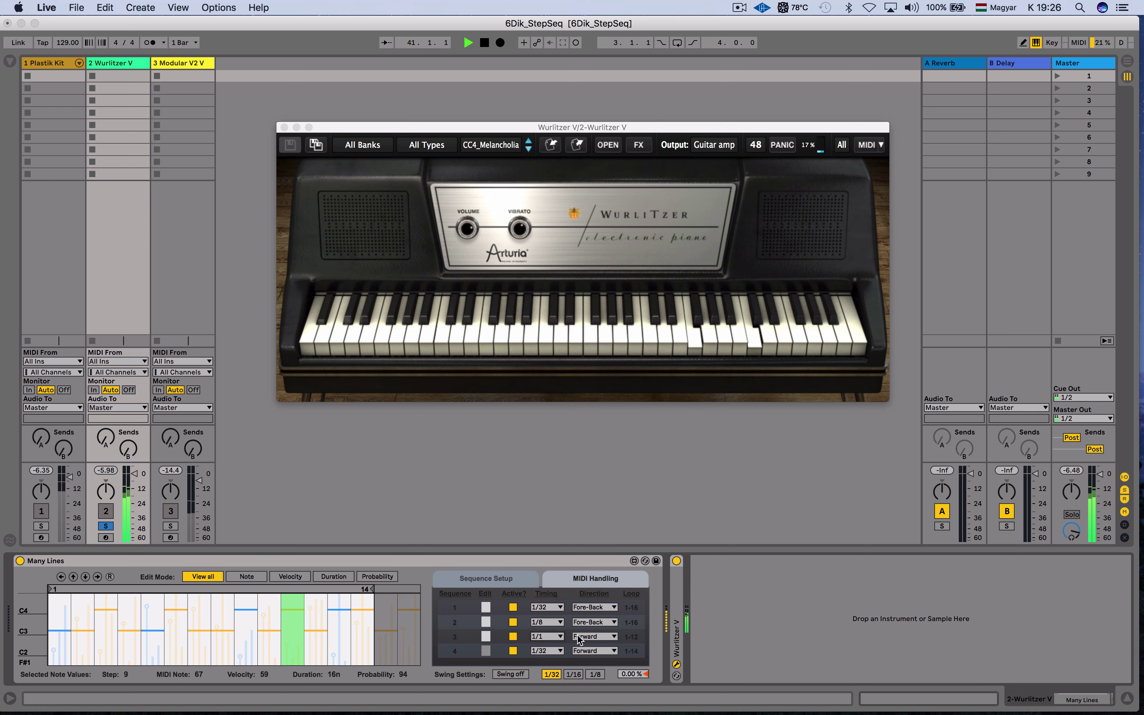
pyautogui.click(551, 649)
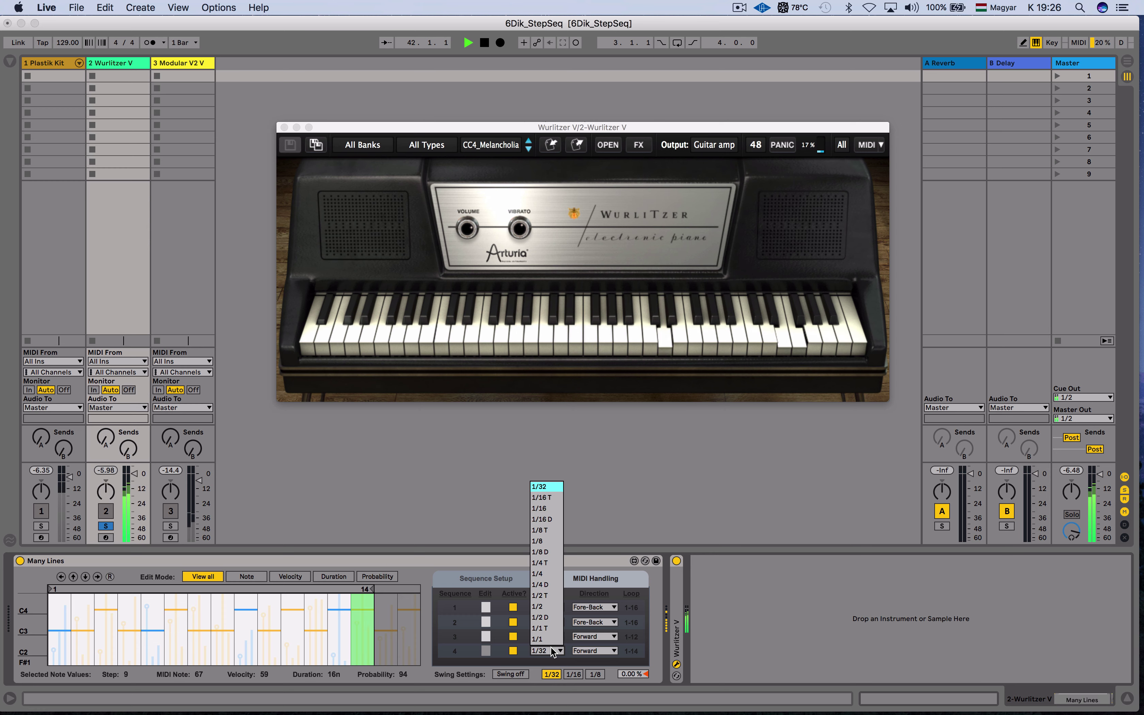
pyautogui.click(546, 596)
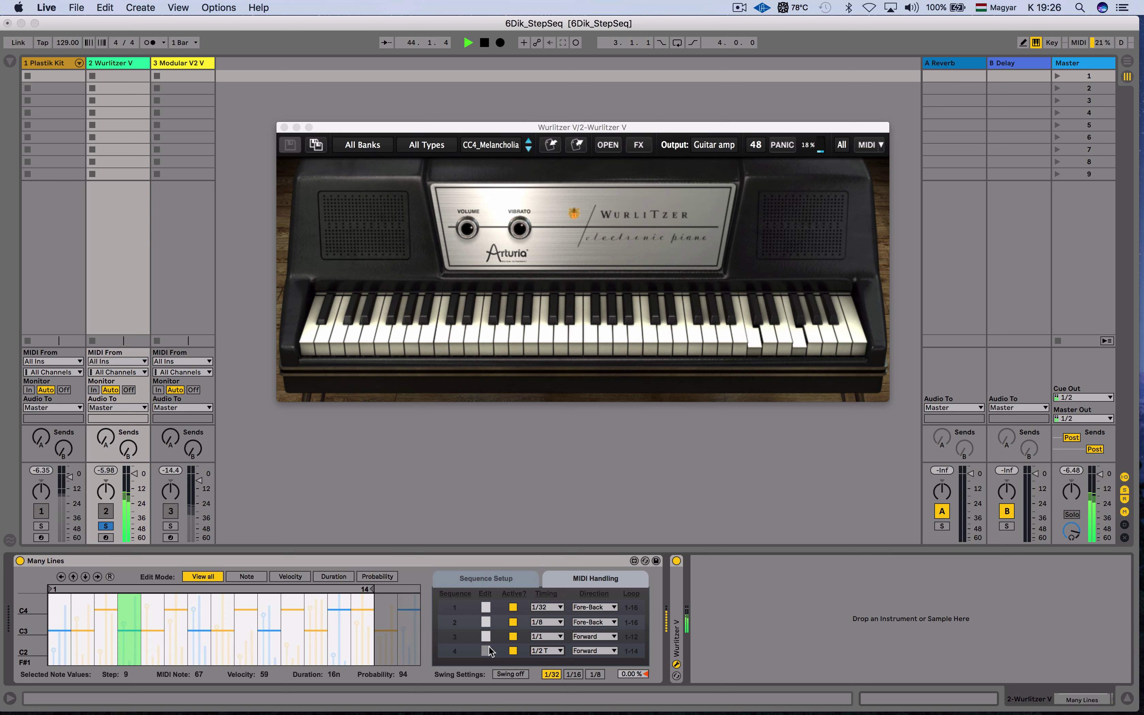
# Step: Review sequences 3 and 4 again, set sequence 4's timing to 1/16, and select sequence 1 for editing
pyautogui.click(485, 633)
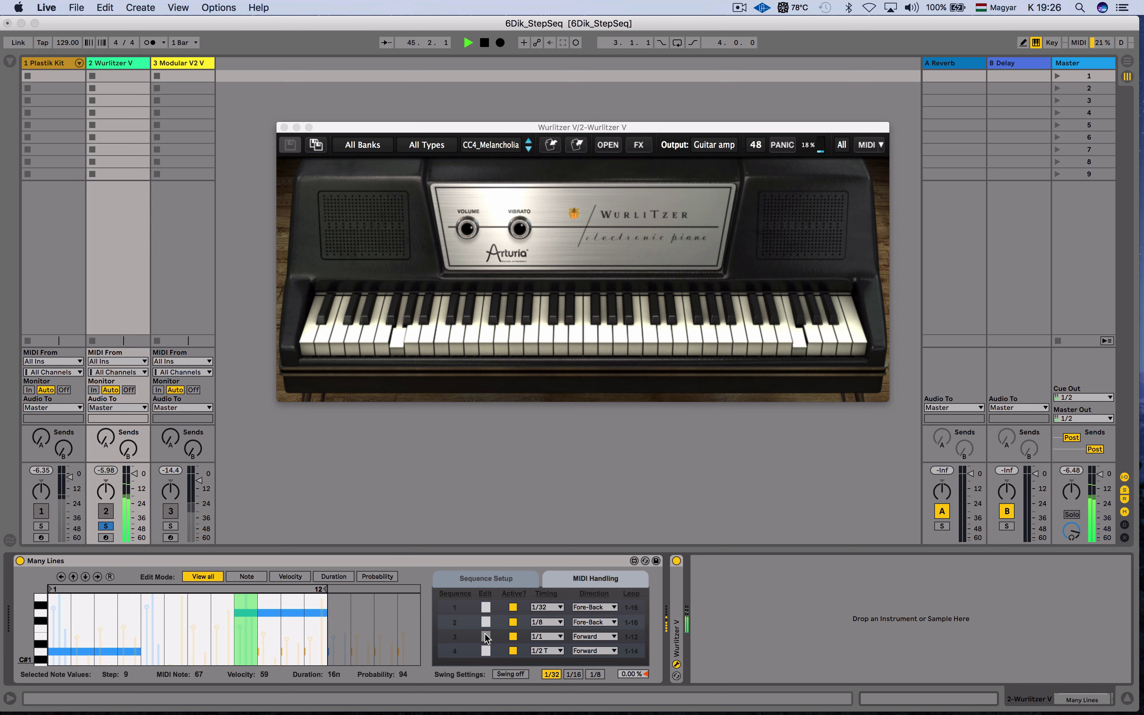
pyautogui.click(486, 649)
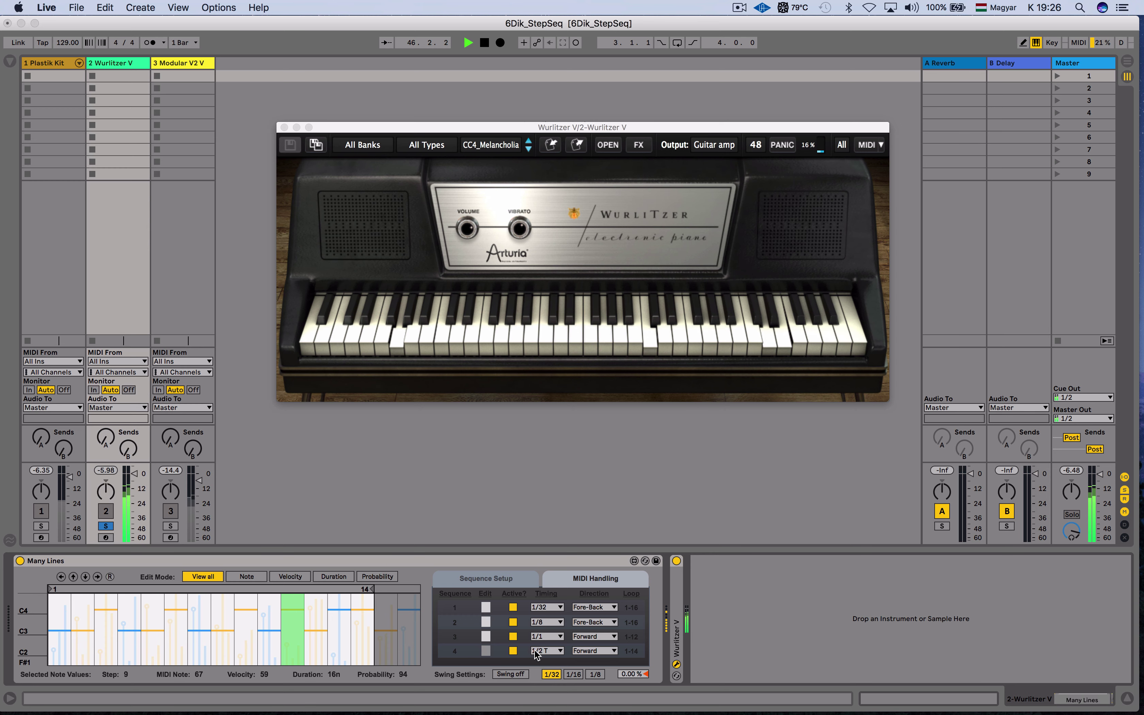
pyautogui.click(536, 651)
pyautogui.click(544, 508)
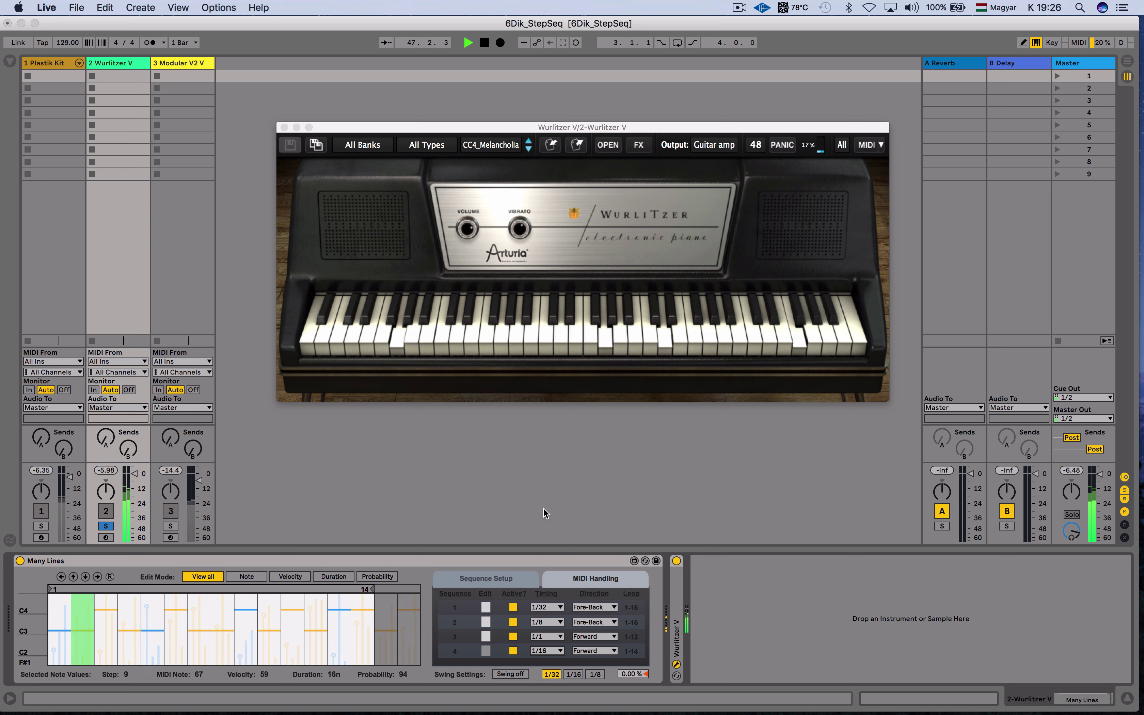
pyautogui.click(485, 607)
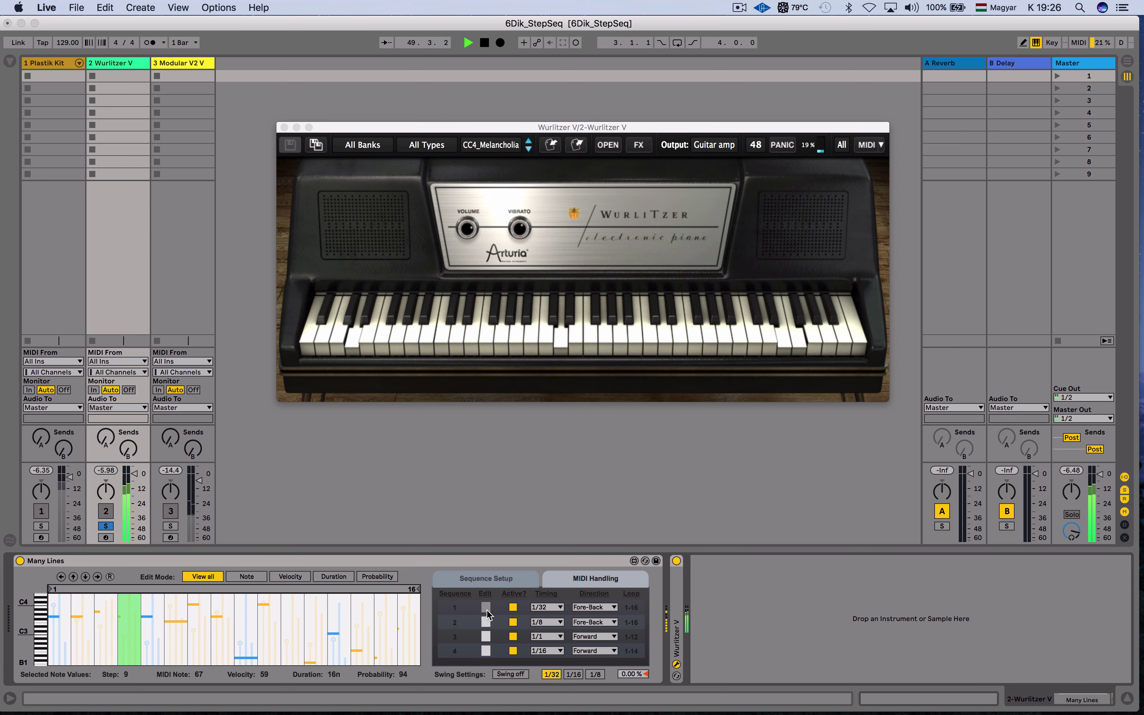
# Step: Bring up sequence 2's notes on the Wurlitzer track, then stop playback
pyautogui.click(486, 621)
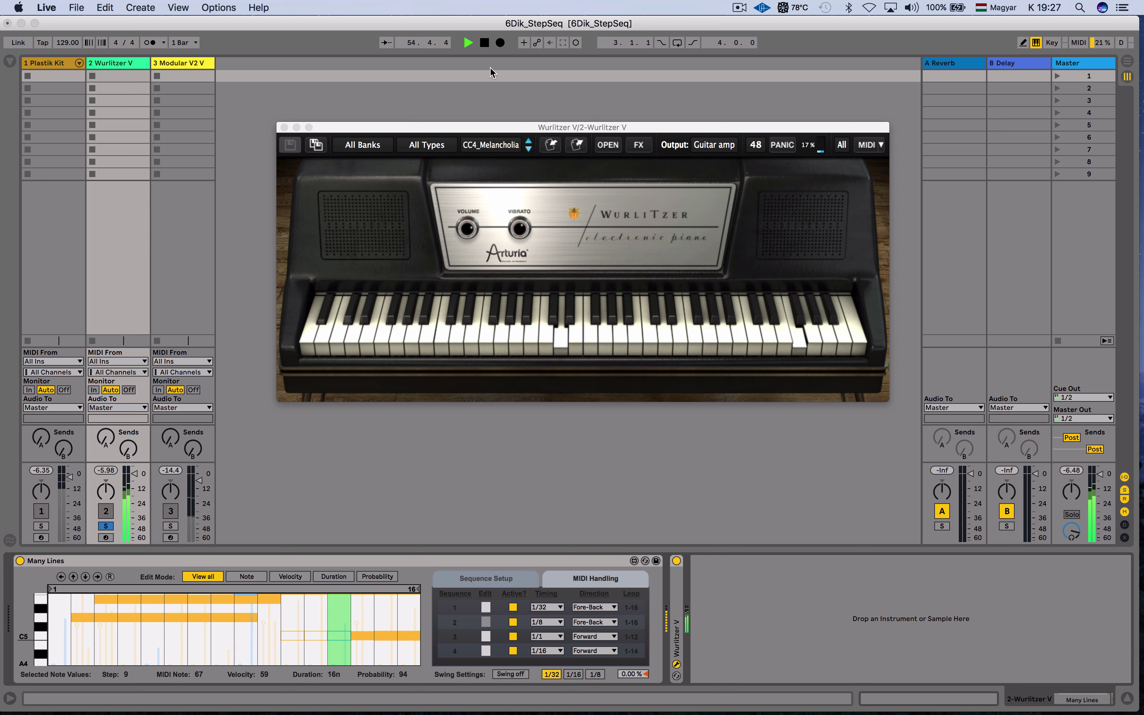
pyautogui.click(483, 44)
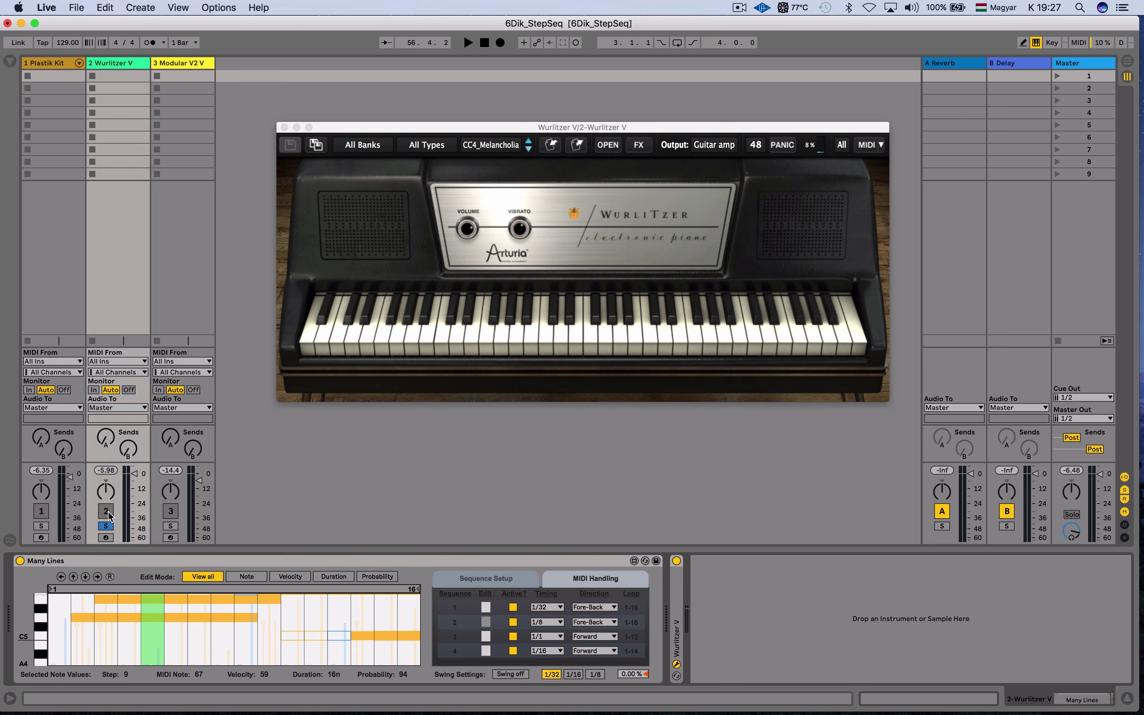
# Step: Move the solo from the Wurlitzer V track to the Modular V2 V track and start playback
pyautogui.click(113, 526)
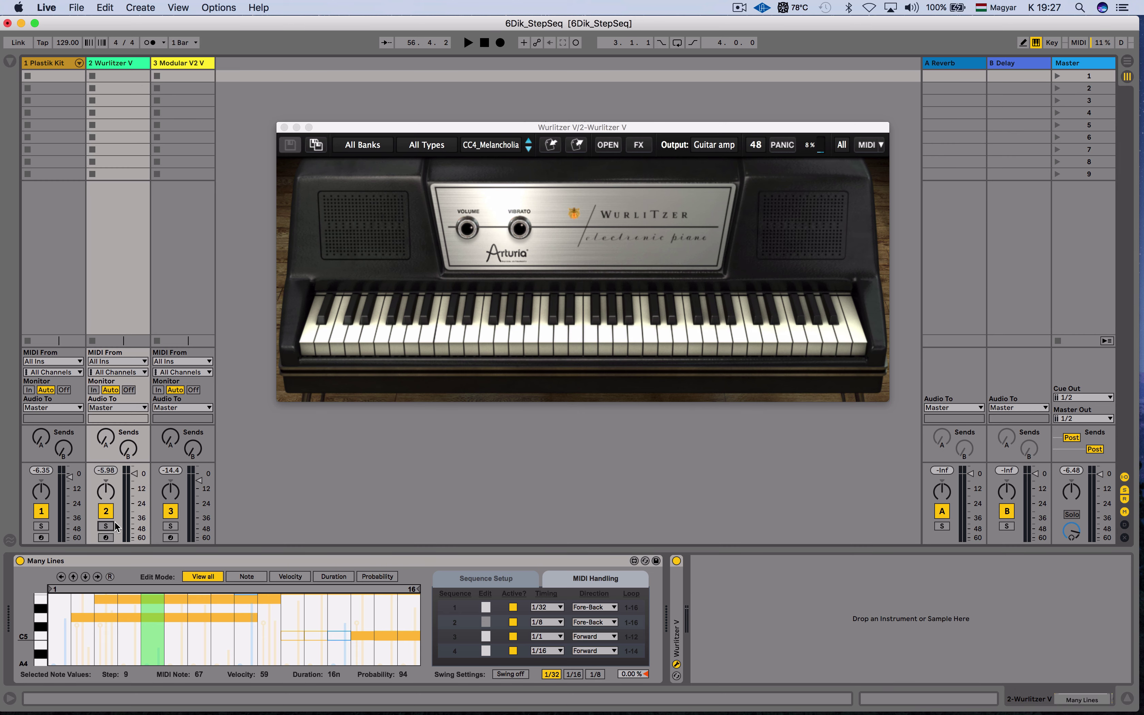
pyautogui.click(199, 268)
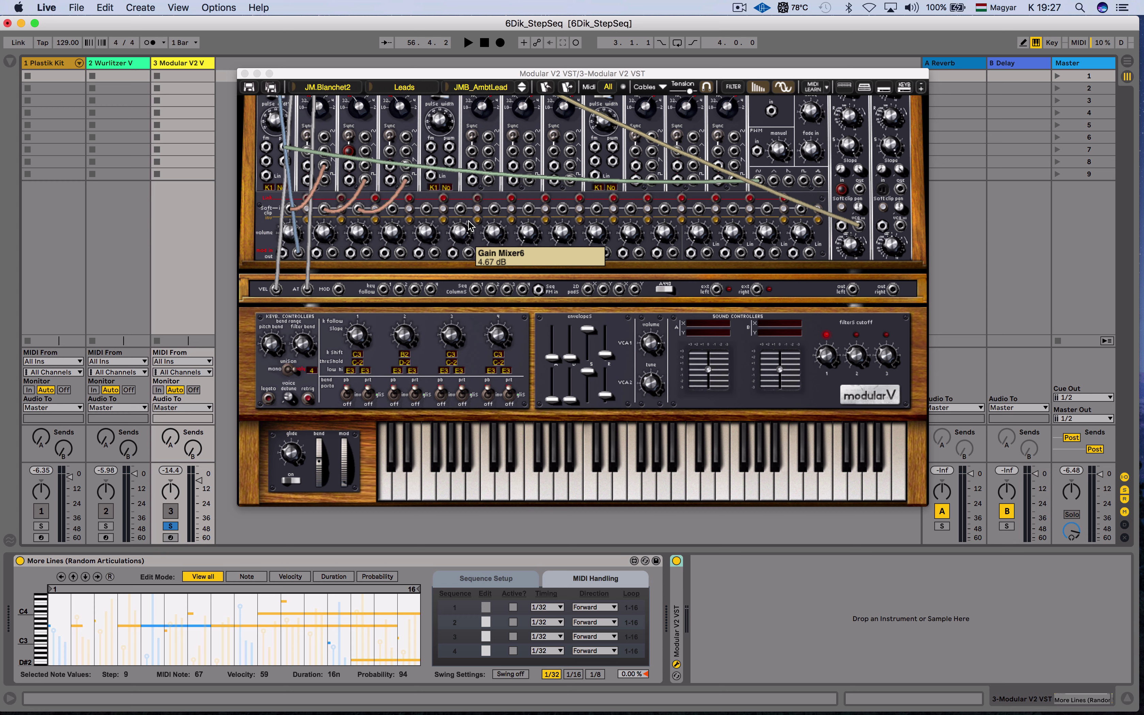
pyautogui.click(468, 43)
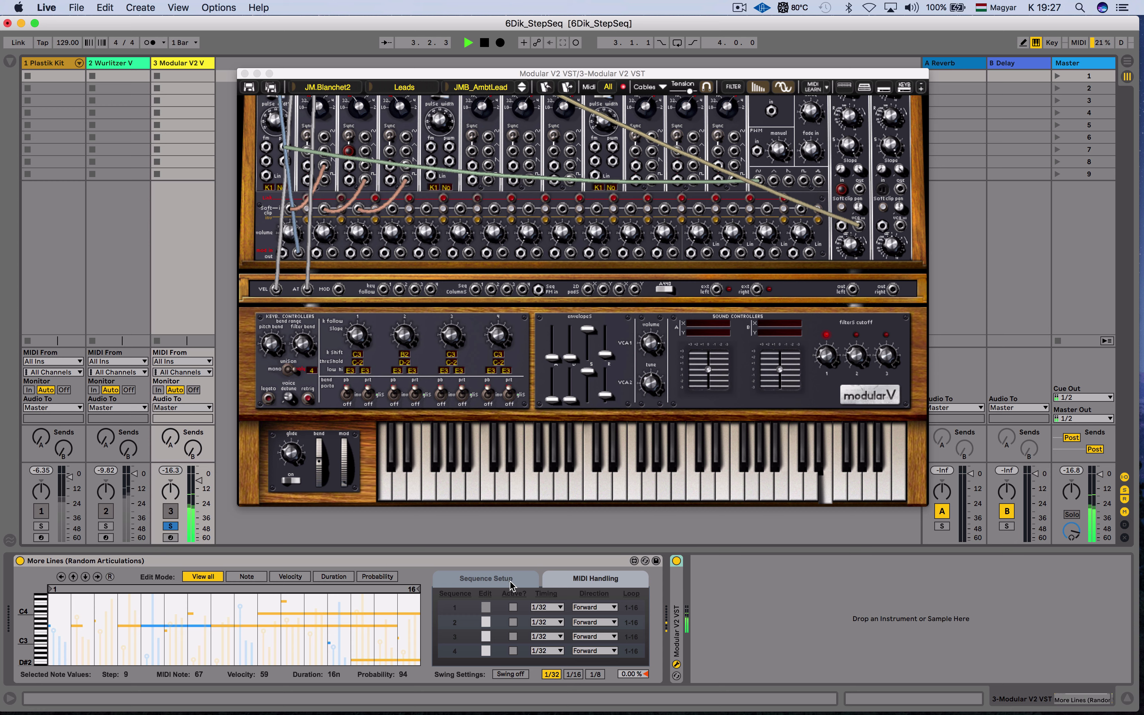
# Step: Set sequence 1 to 1/8 timing with Fore-Back direction and sequence 2 to 1/16 timing, and activate both sequences
pyautogui.click(554, 607)
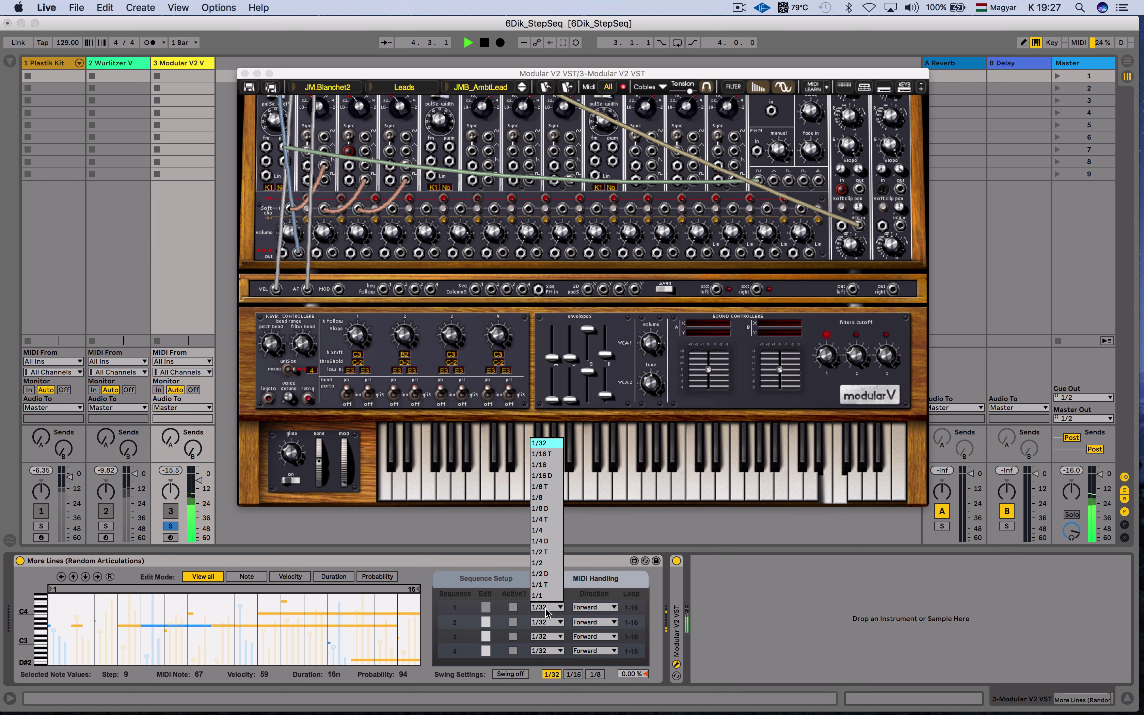
pyautogui.click(546, 499)
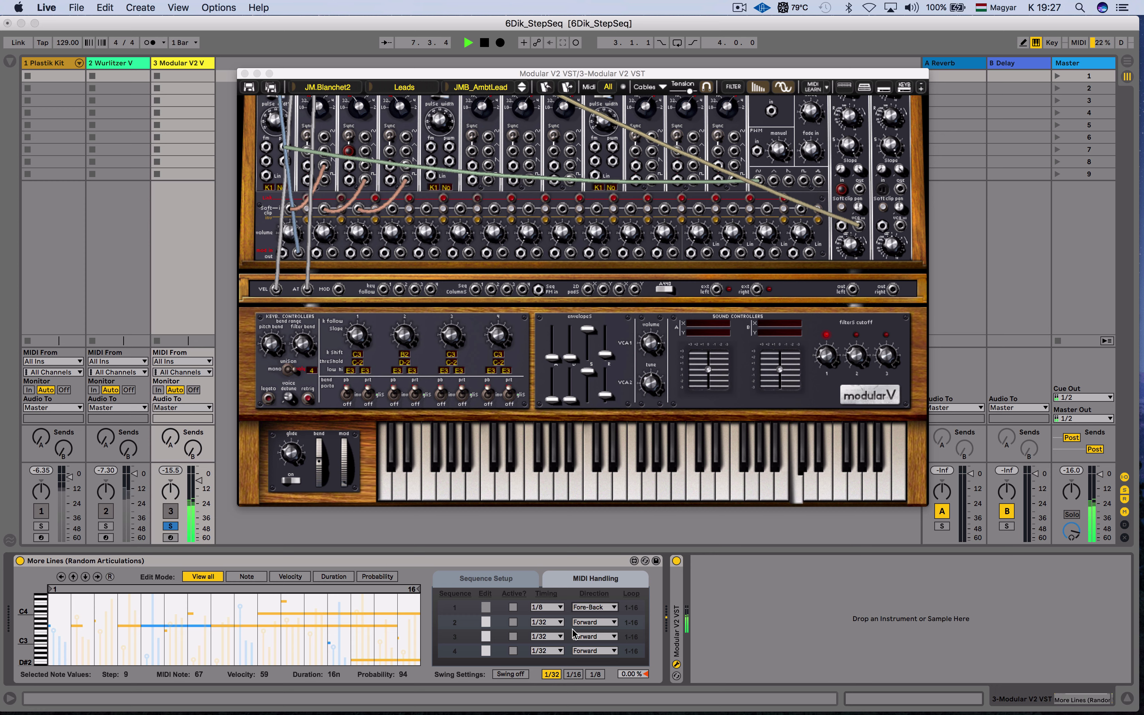
pyautogui.click(554, 623)
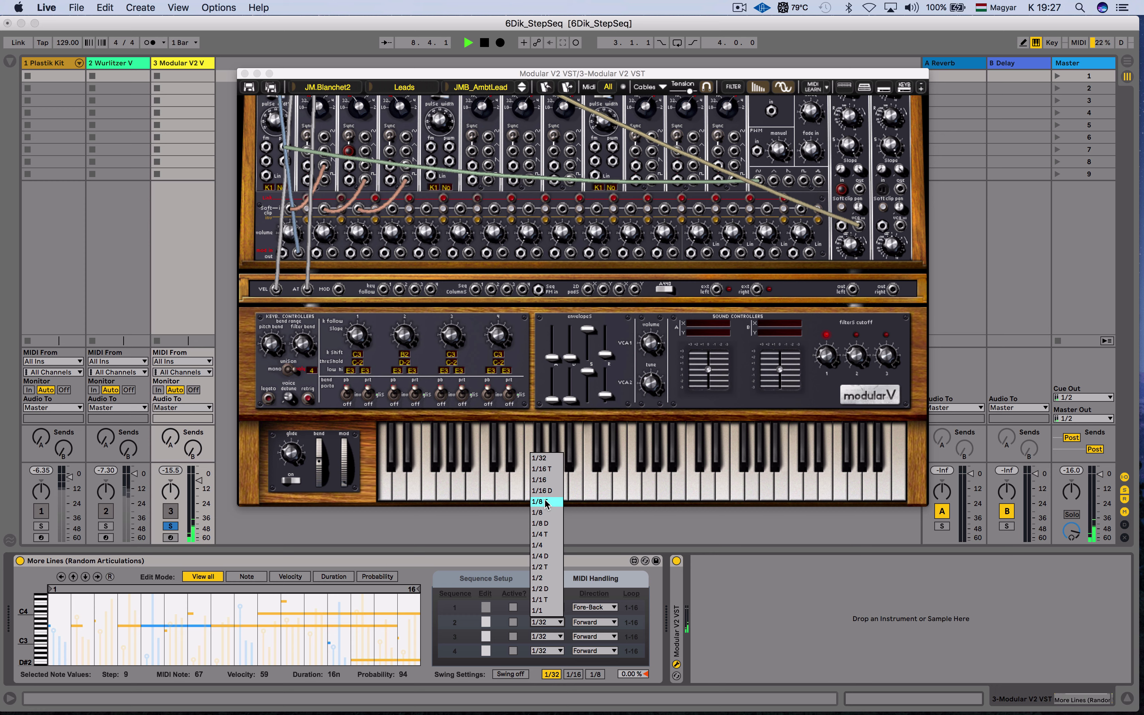
pyautogui.click(544, 483)
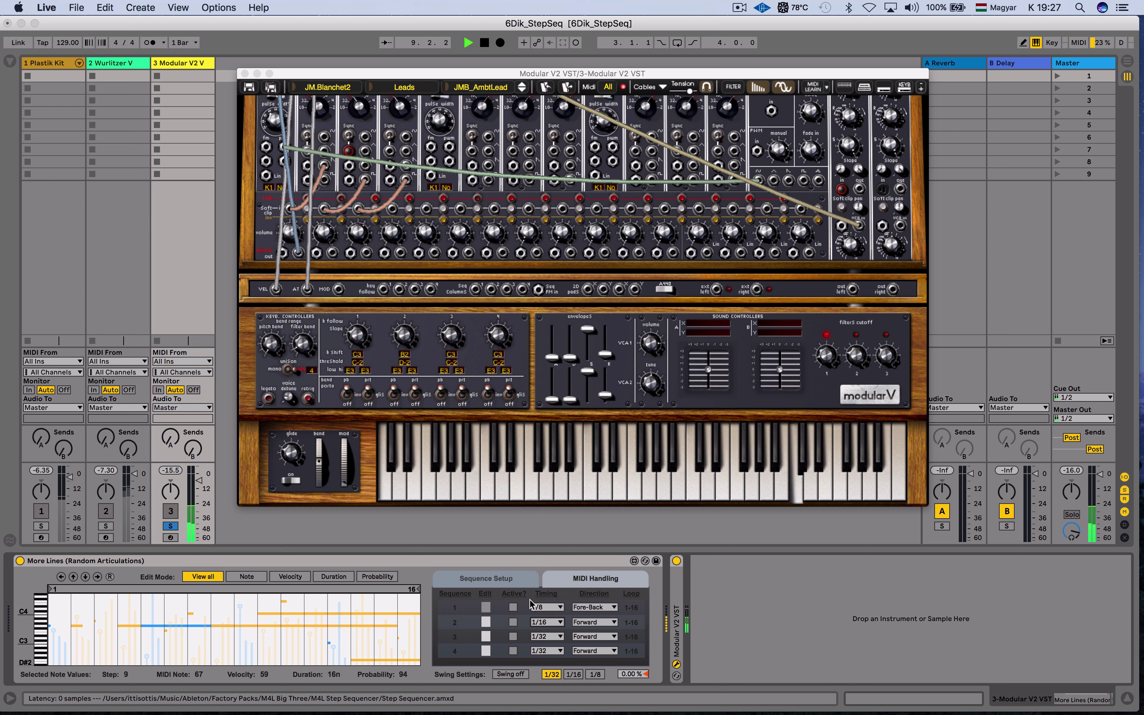
pyautogui.click(513, 608)
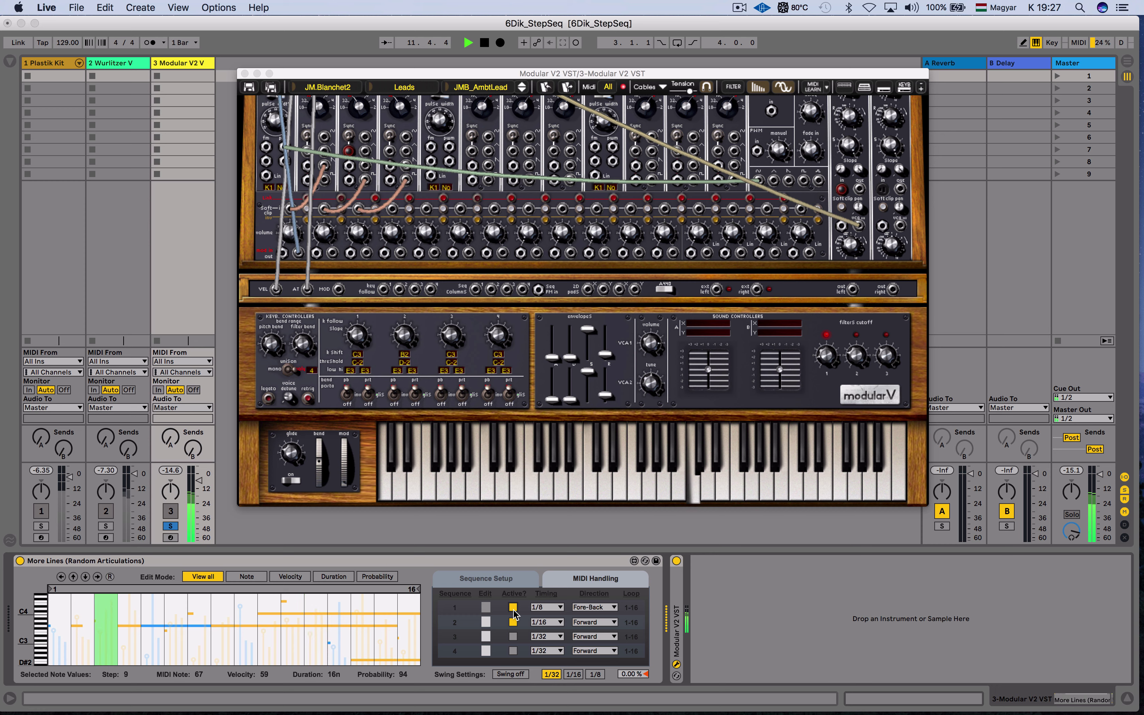
# Step: Activate sequences 3 and 4 and set their timings to 1/1 and 1/4 respectively
pyautogui.click(513, 636)
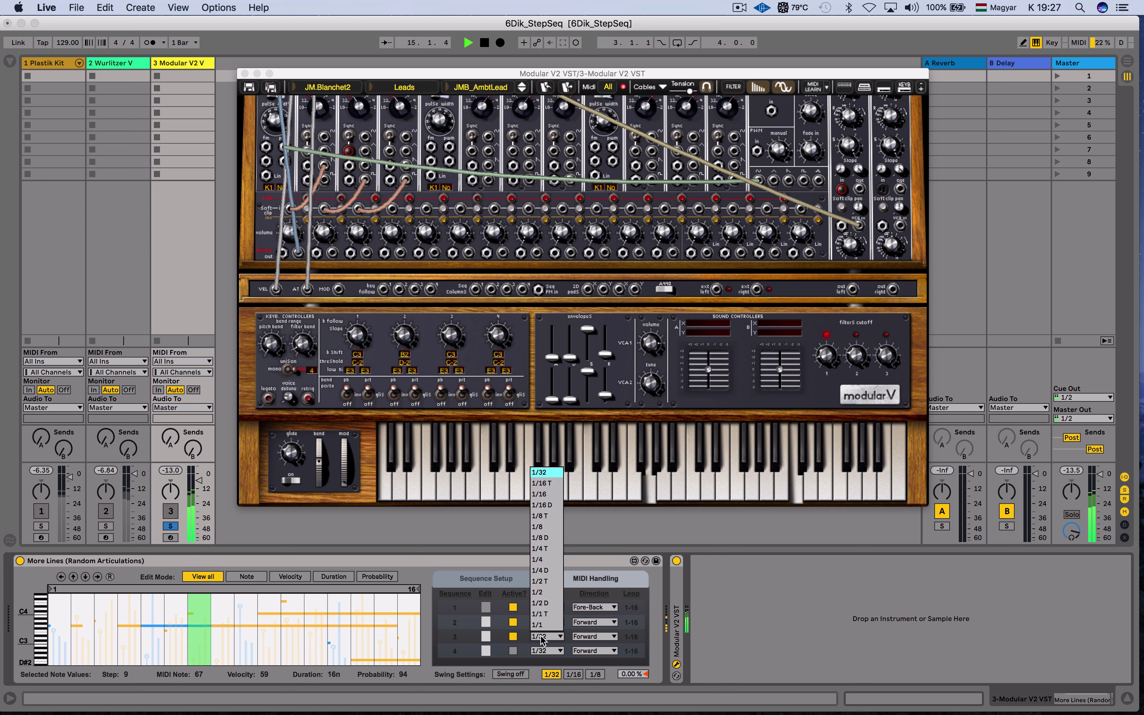
pyautogui.click(543, 622)
pyautogui.click(543, 625)
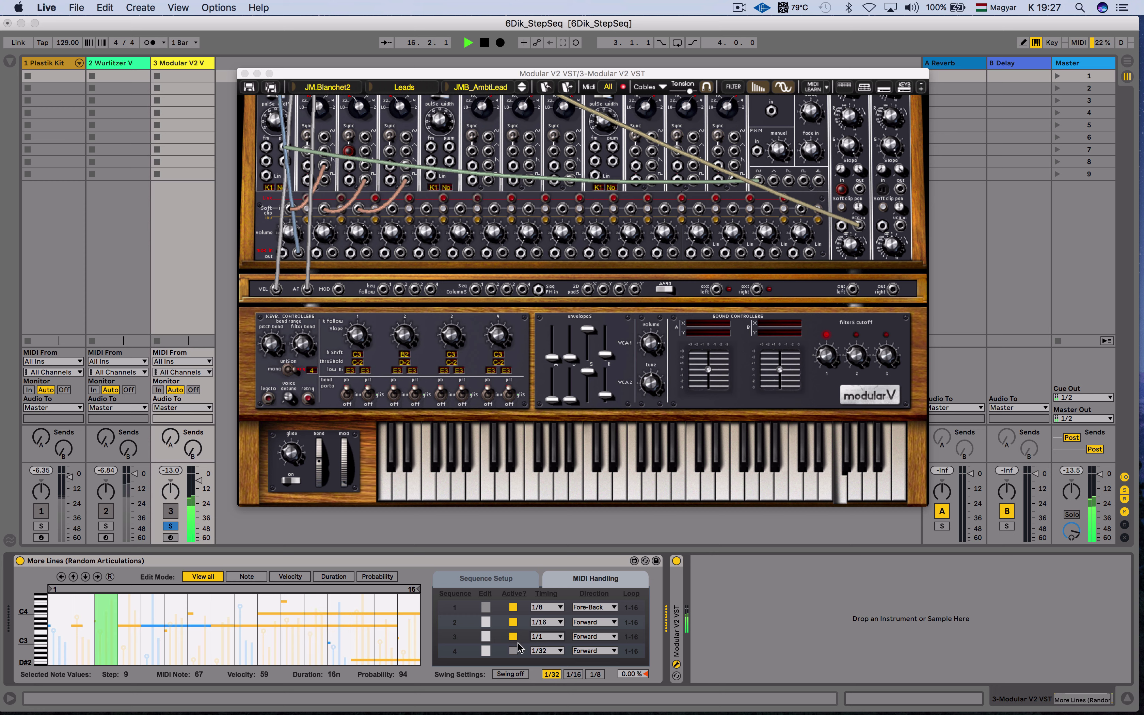
pyautogui.click(513, 651)
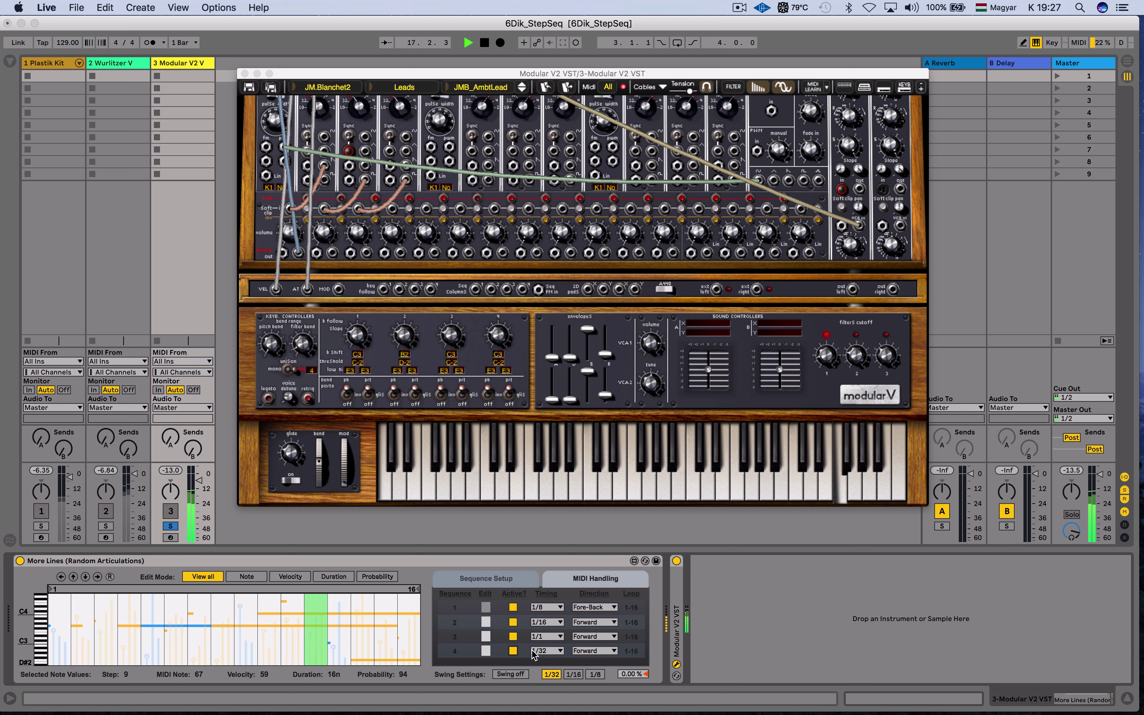
pyautogui.click(545, 650)
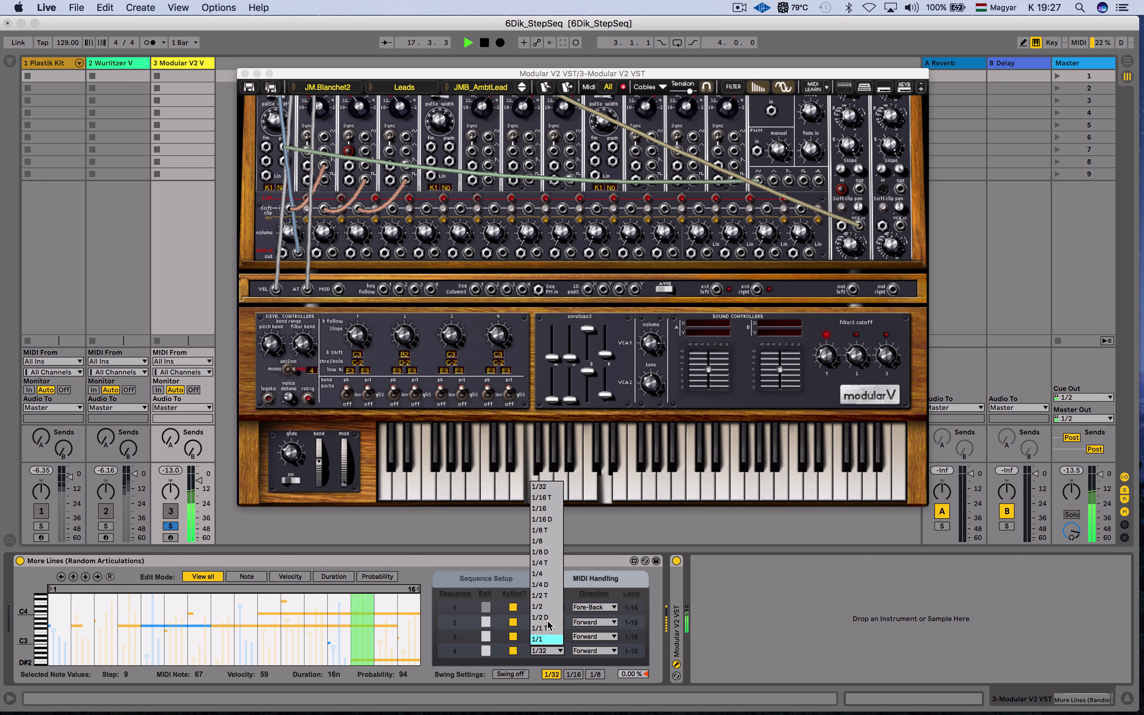
pyautogui.click(539, 574)
# Step: Examine the step probabilities of sequences 3 and 4, sequence 4's notes and velocities, and the durations of sequences 4, 3 and 2
pyautogui.click(378, 577)
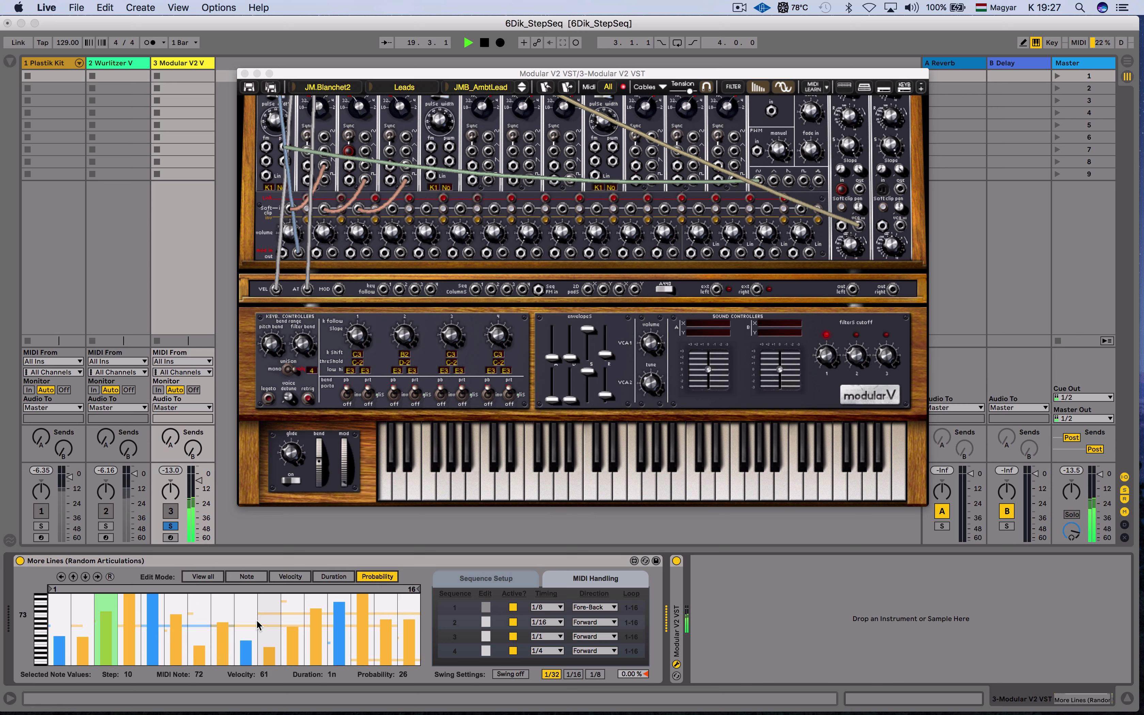
pyautogui.click(486, 637)
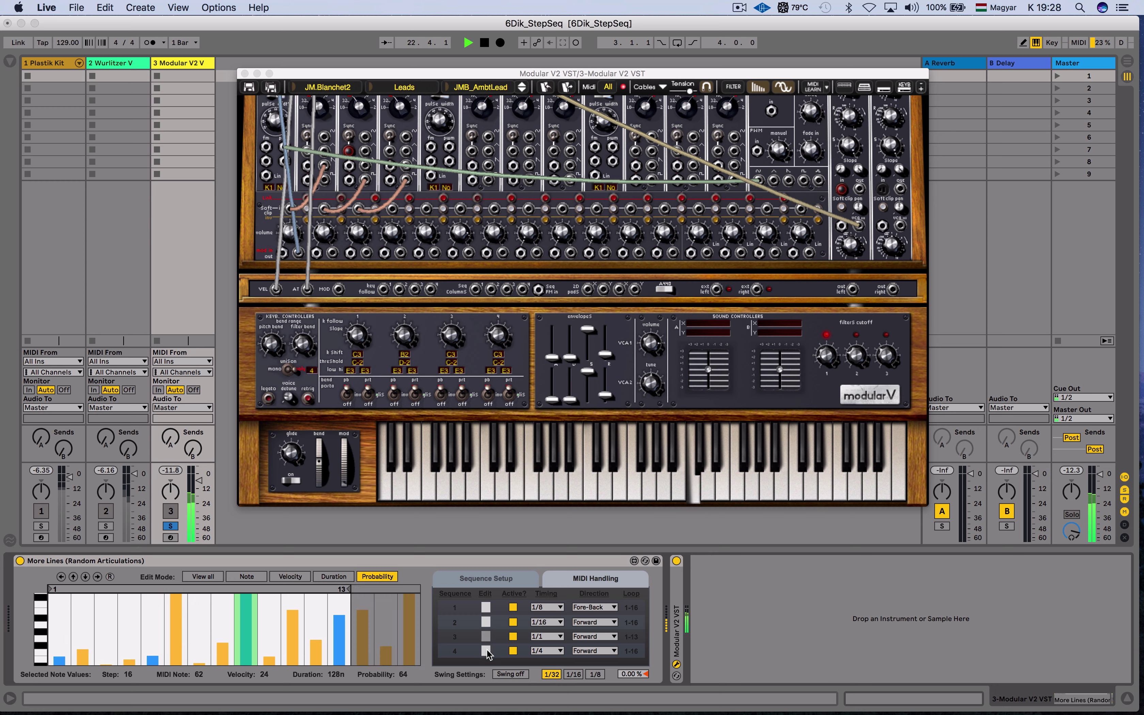
pyautogui.click(486, 652)
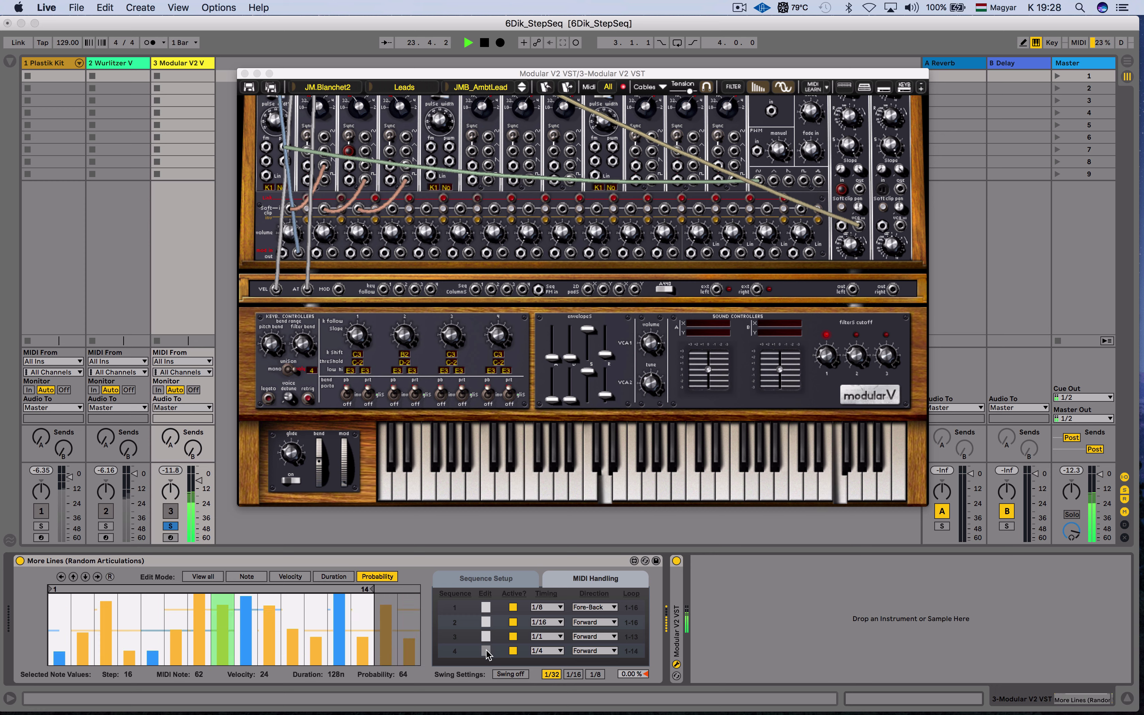
pyautogui.click(249, 580)
pyautogui.click(290, 577)
pyautogui.click(350, 581)
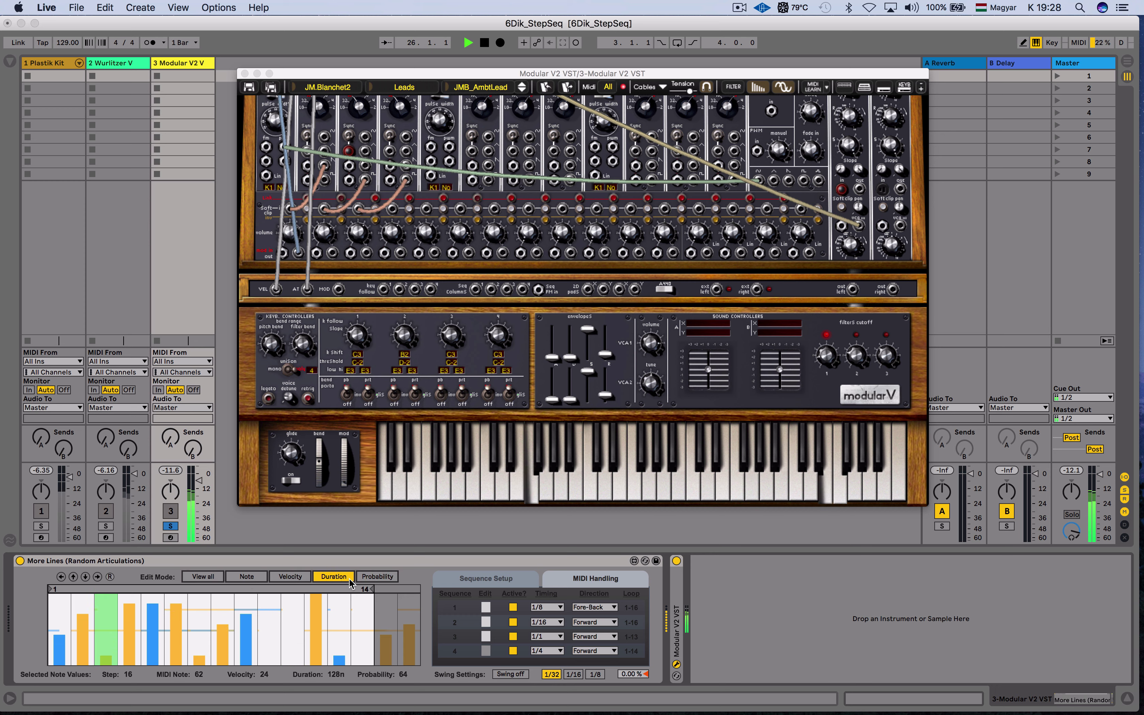
pyautogui.click(486, 636)
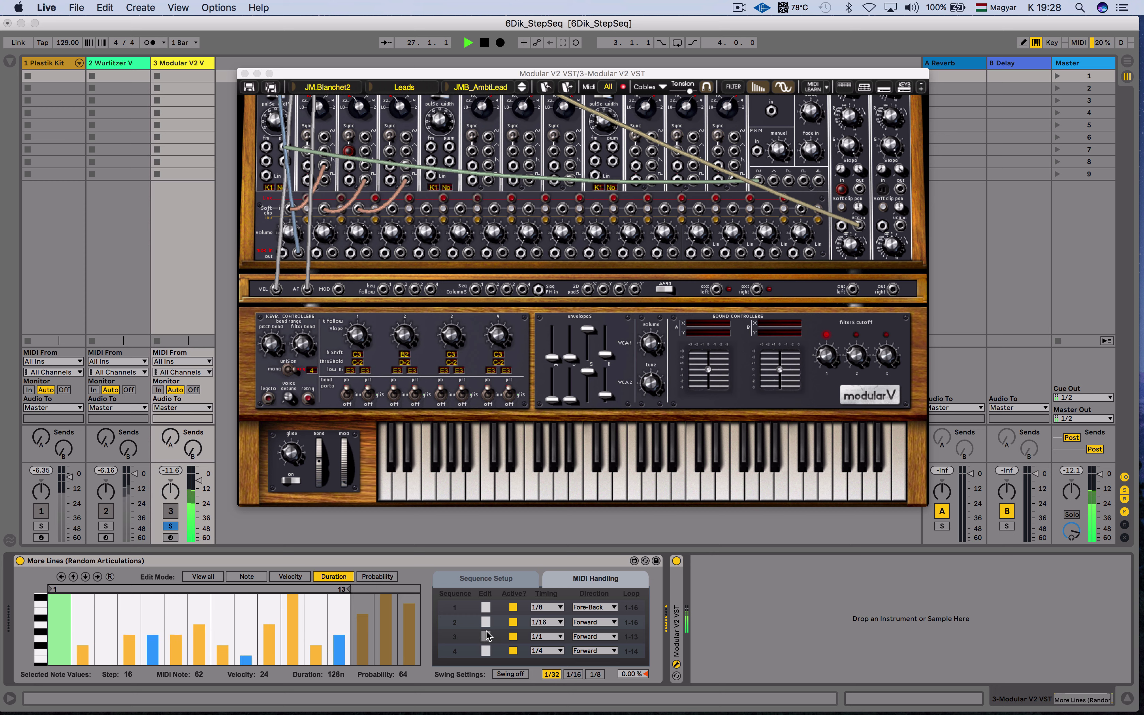
pyautogui.click(486, 623)
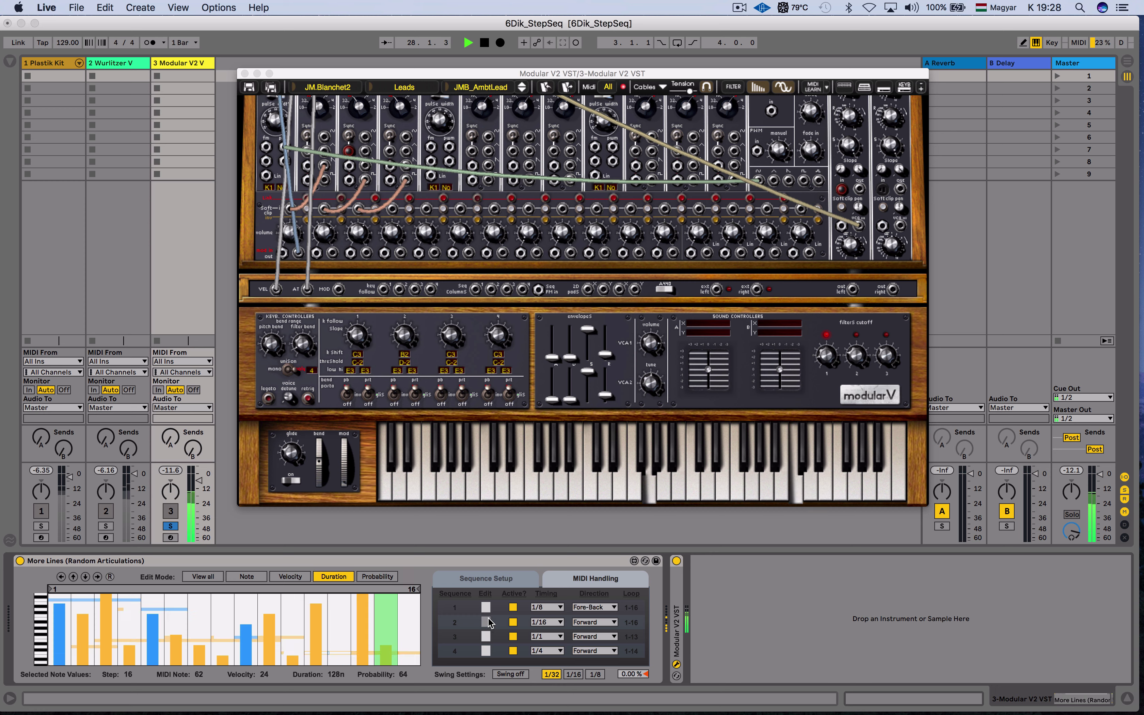
# Step: Set sequence 3's direction to Random and shorten sequence 1's loop to steps 1-12
pyautogui.click(594, 637)
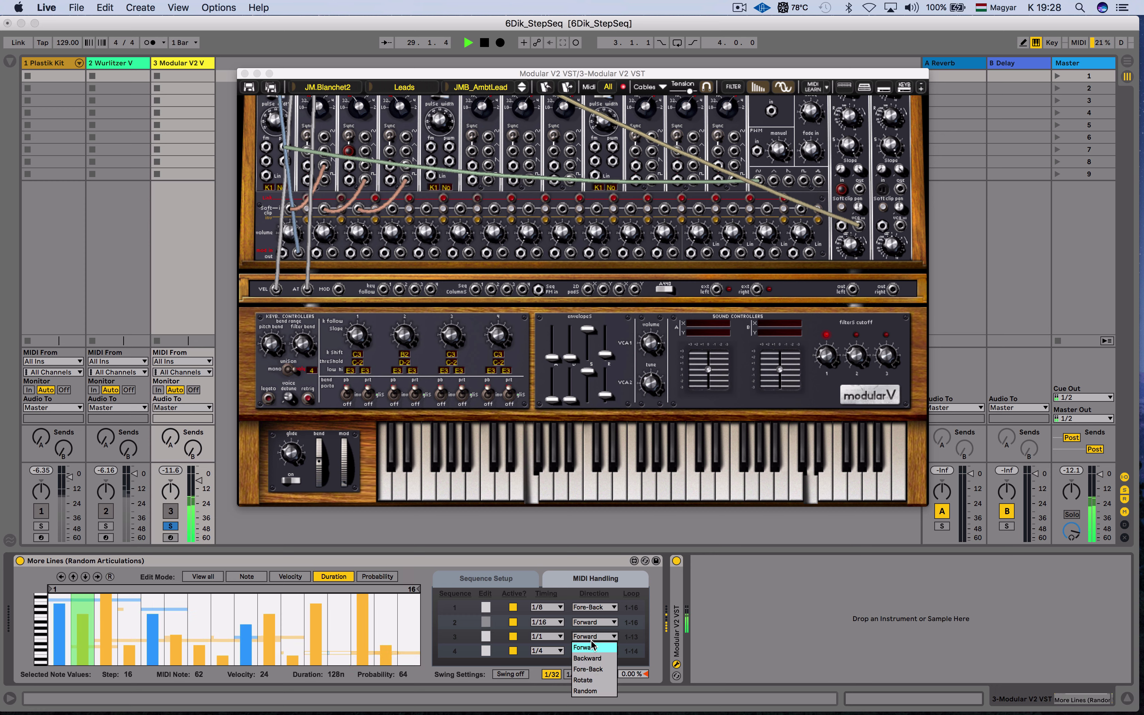
pyautogui.click(585, 691)
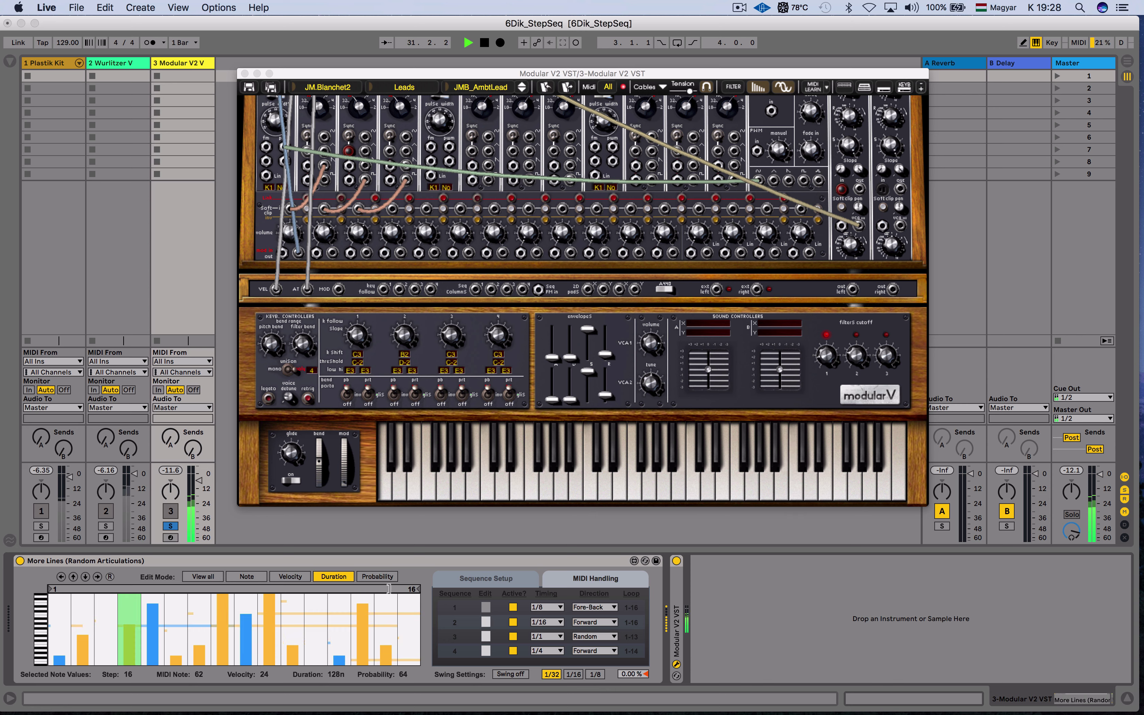
pyautogui.moveTo(388, 589); pyautogui.dragTo(327, 591)
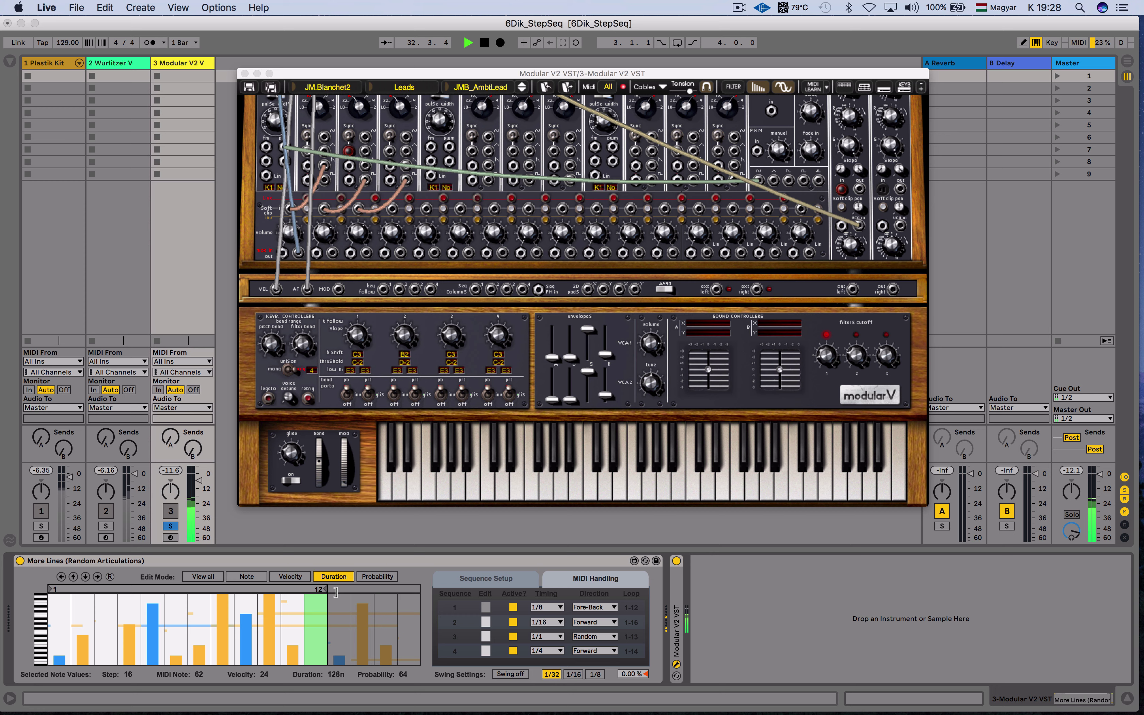
# Step: Try 1/16 D and 1/4 timings on sequence 2, then return it to 1/16
pyautogui.click(548, 636)
pyautogui.click(548, 635)
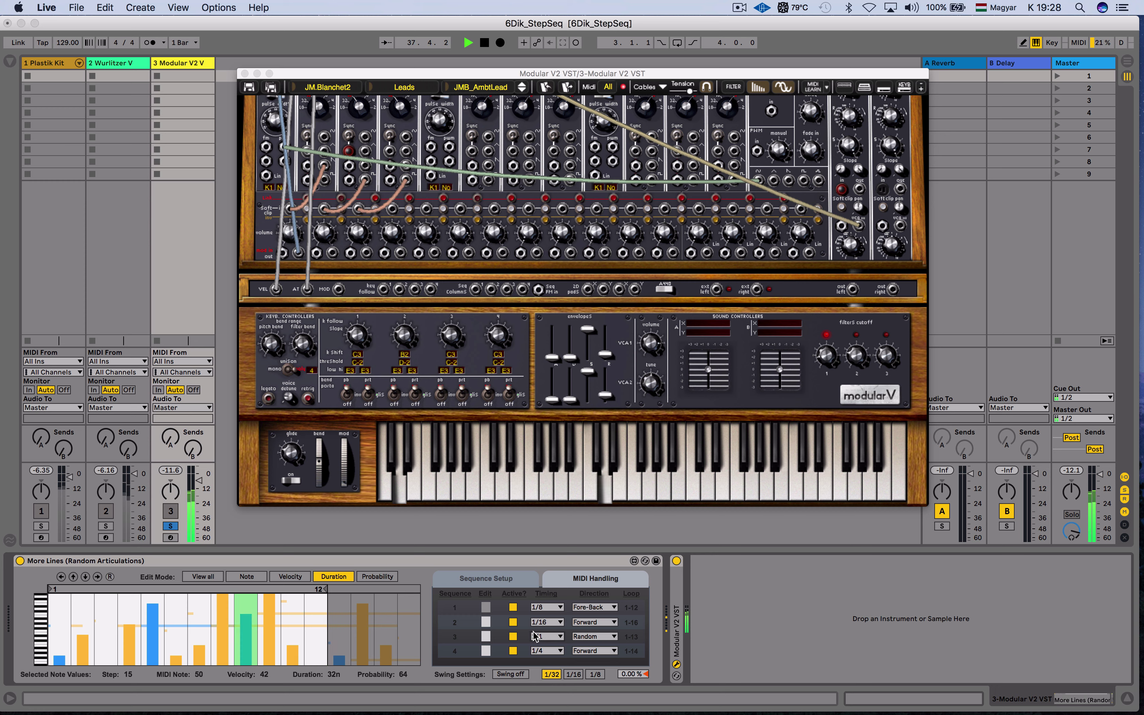
pyautogui.click(534, 636)
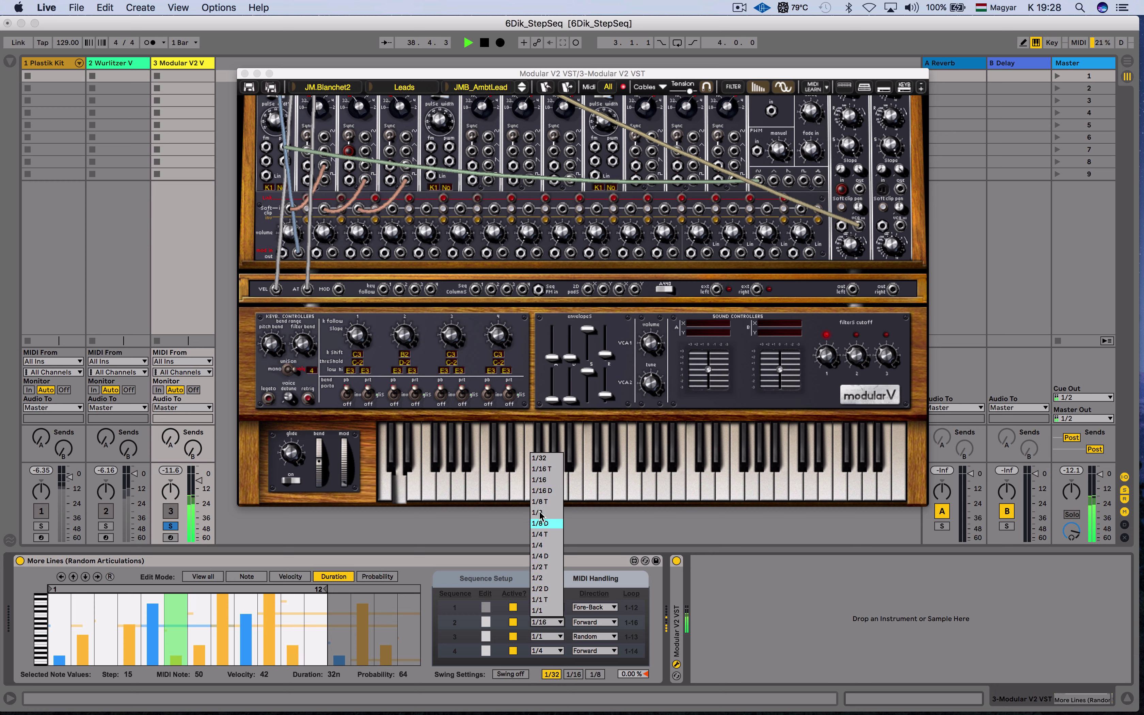
pyautogui.click(541, 490)
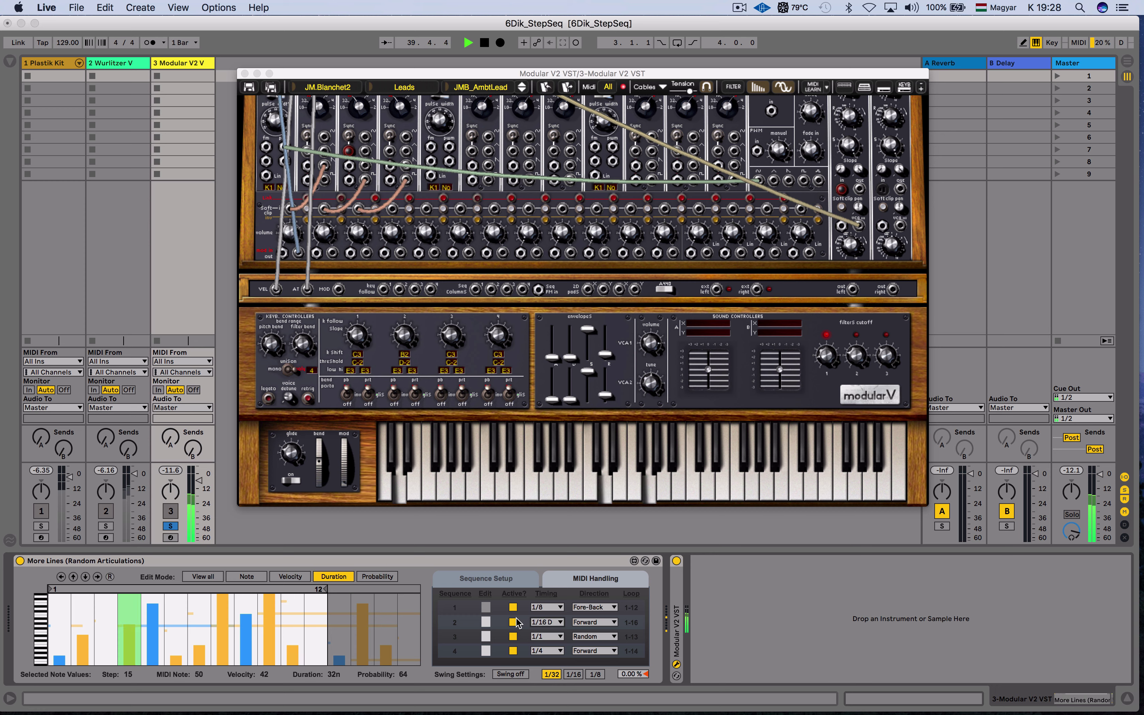
pyautogui.click(545, 622)
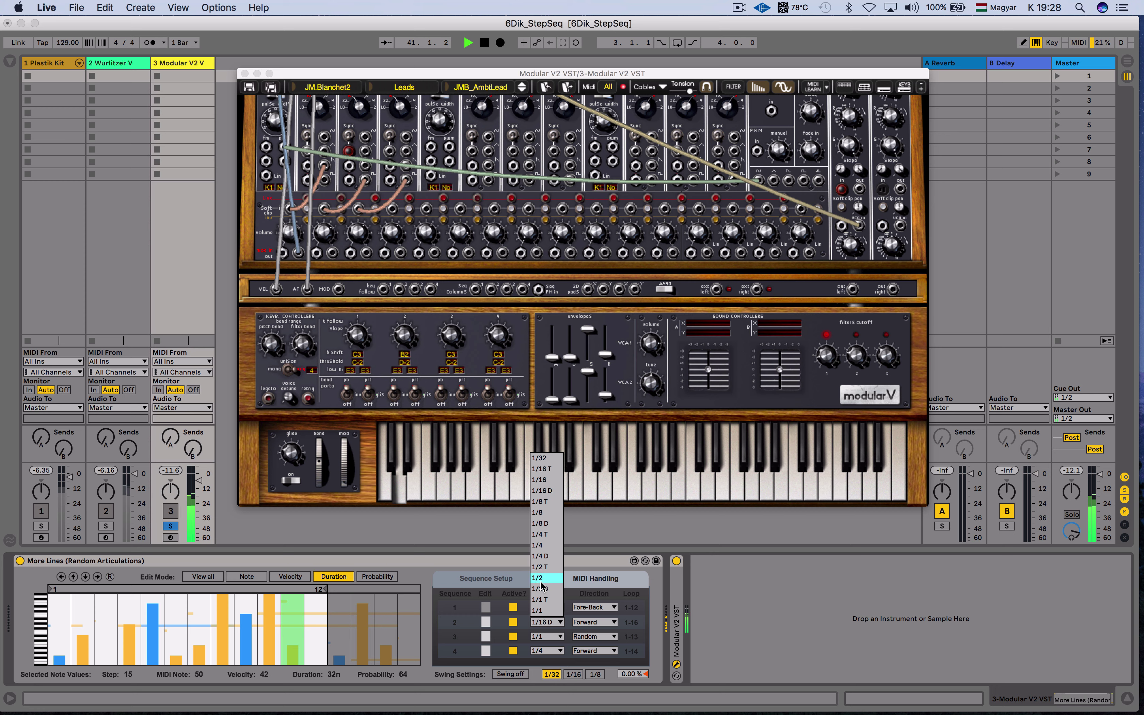
pyautogui.click(543, 545)
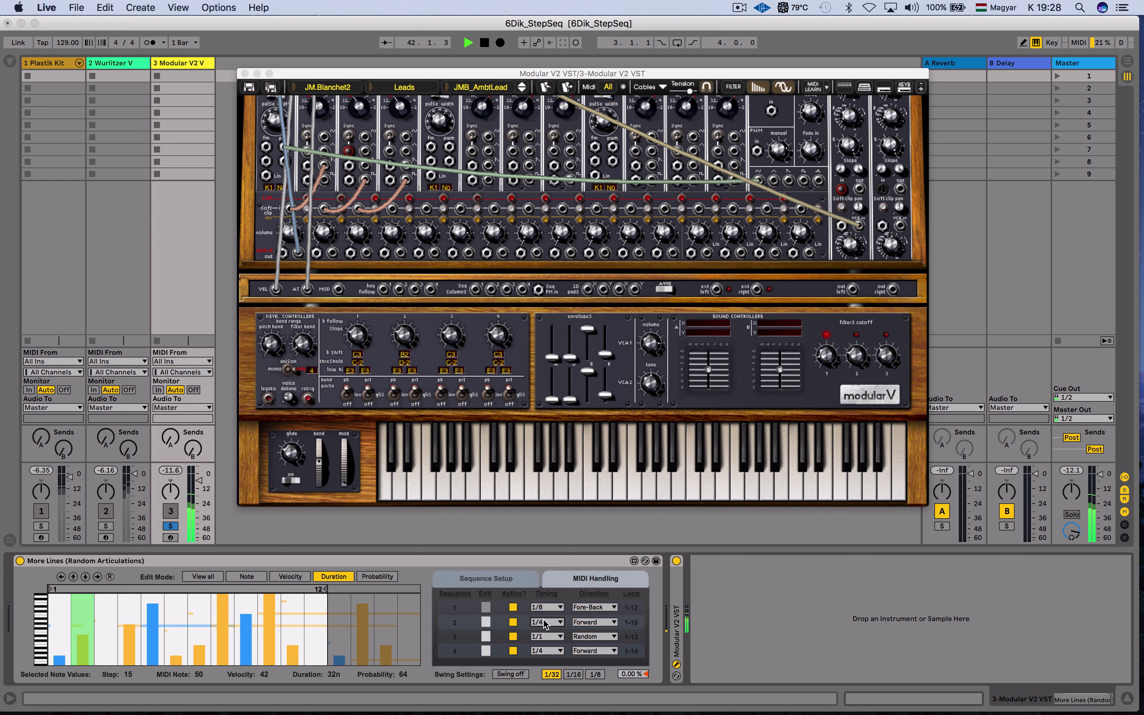
pyautogui.click(544, 624)
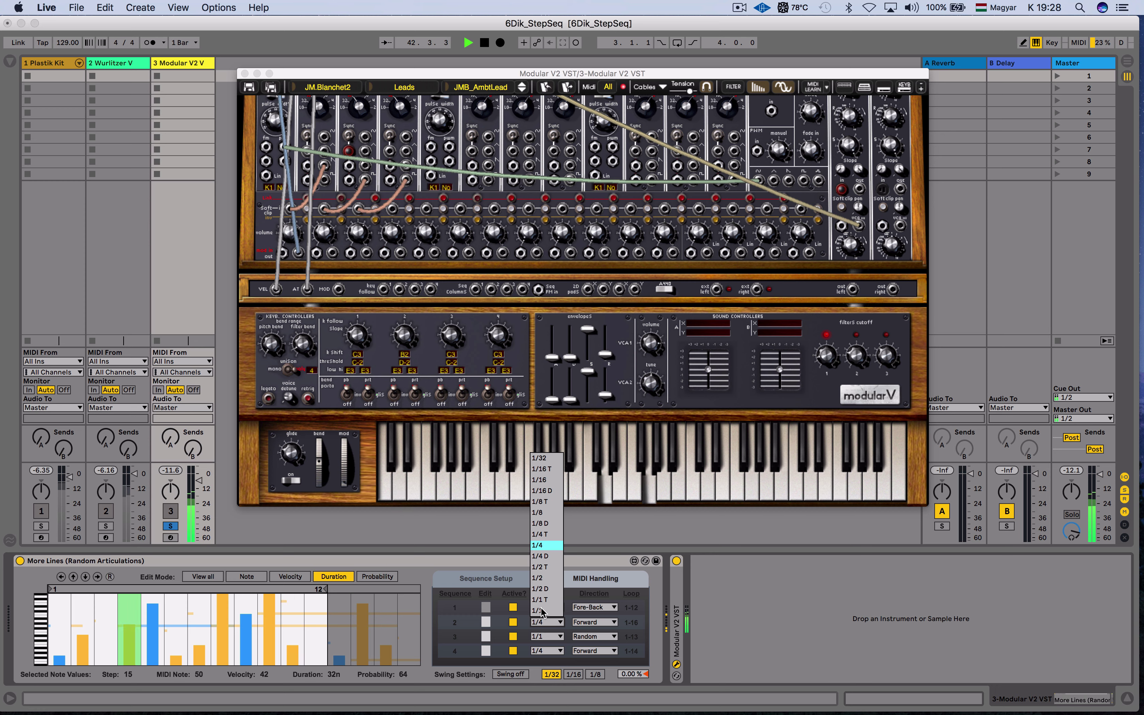
pyautogui.click(548, 481)
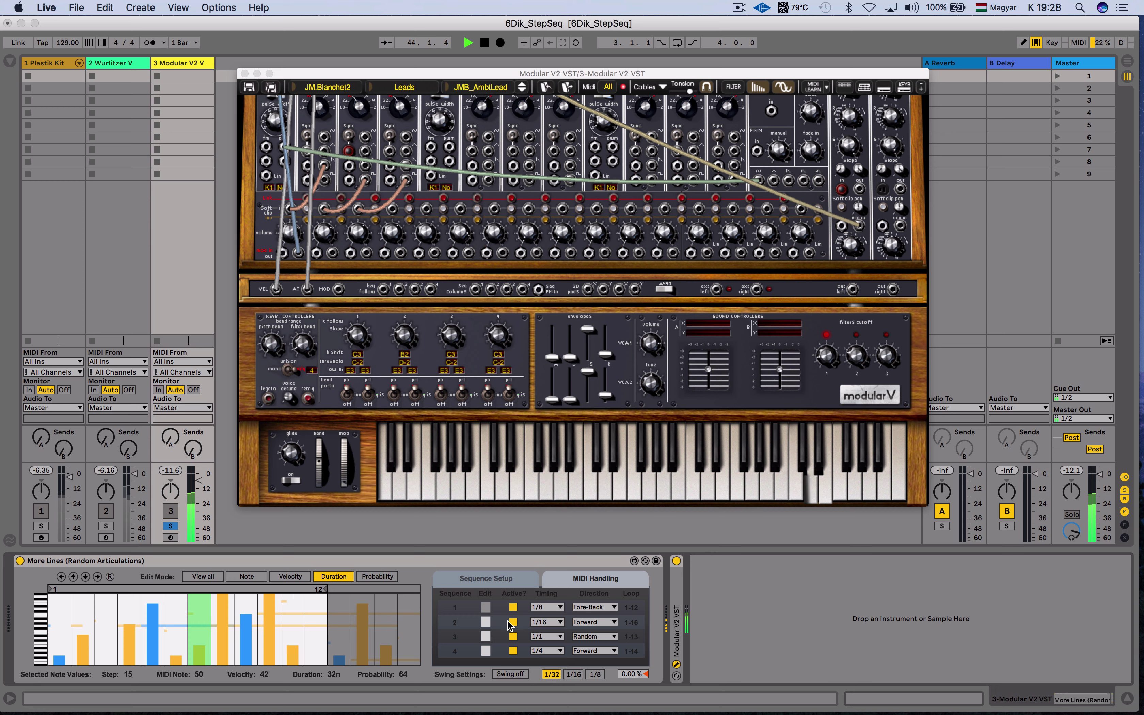
# Step: Look at the step durations of sequences 2 and 3, then reselect sequence 1 for editing
pyautogui.click(487, 637)
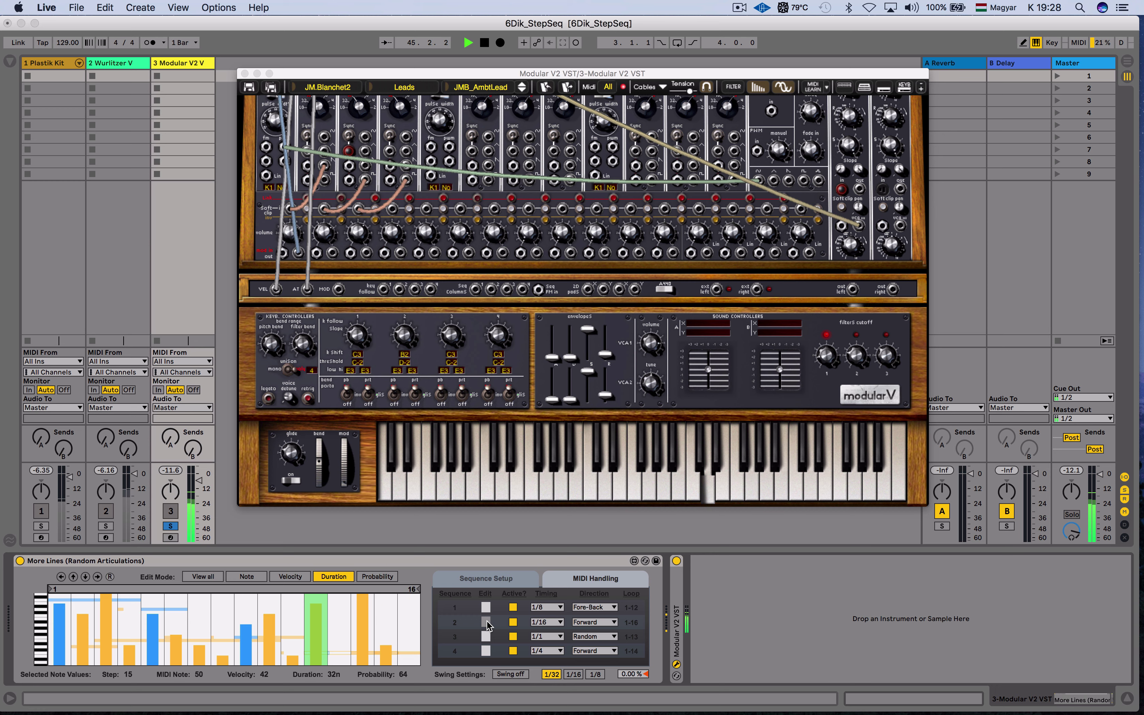
pyautogui.click(487, 638)
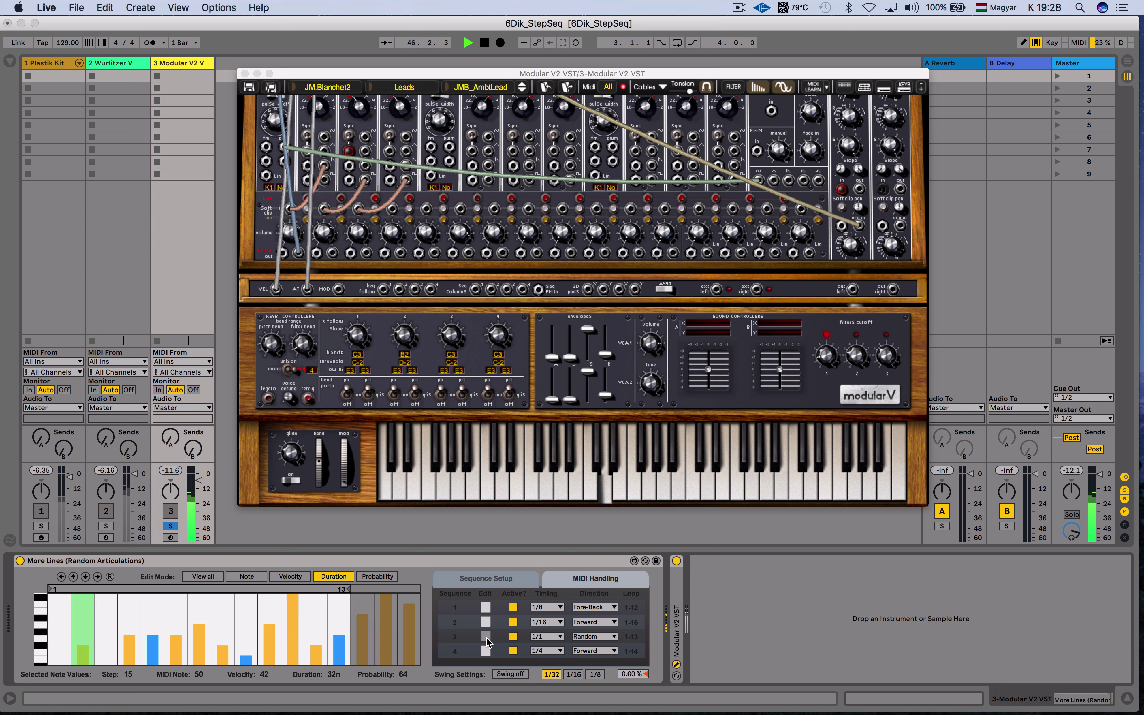
pyautogui.click(486, 609)
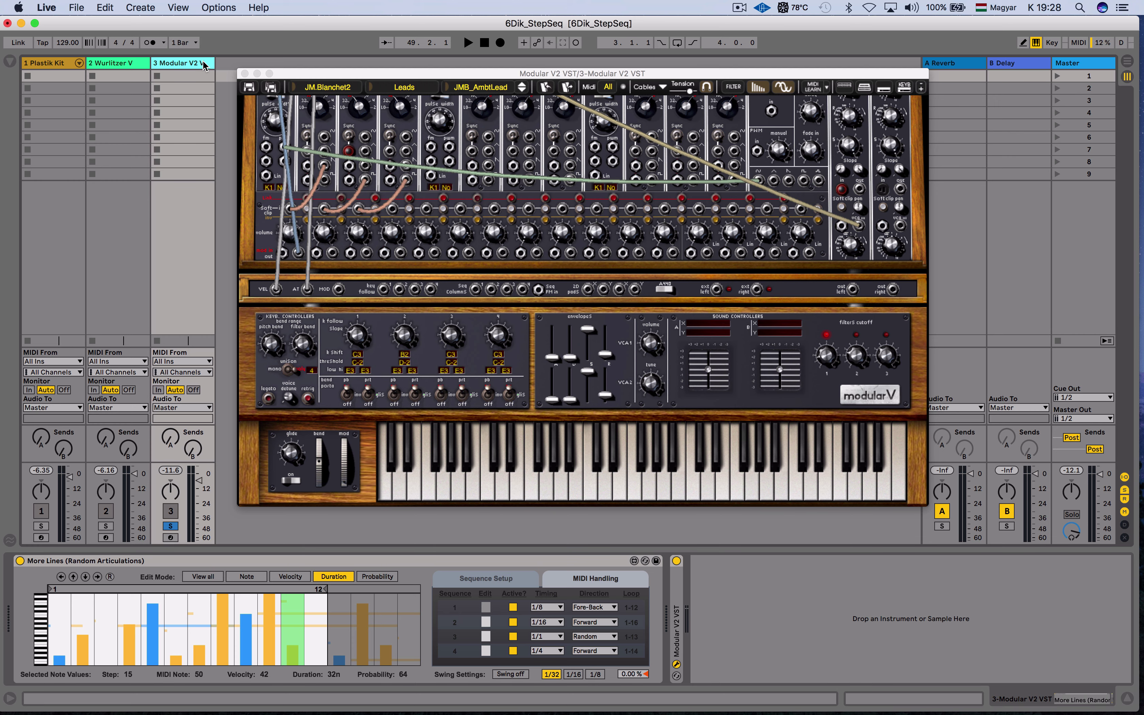
# Step: Insert three new MIDI tracks after the Modular V2 track
pyautogui.press('super+shift+t')
pyautogui.press('super+shift+t')
pyautogui.press('super+shift+t')
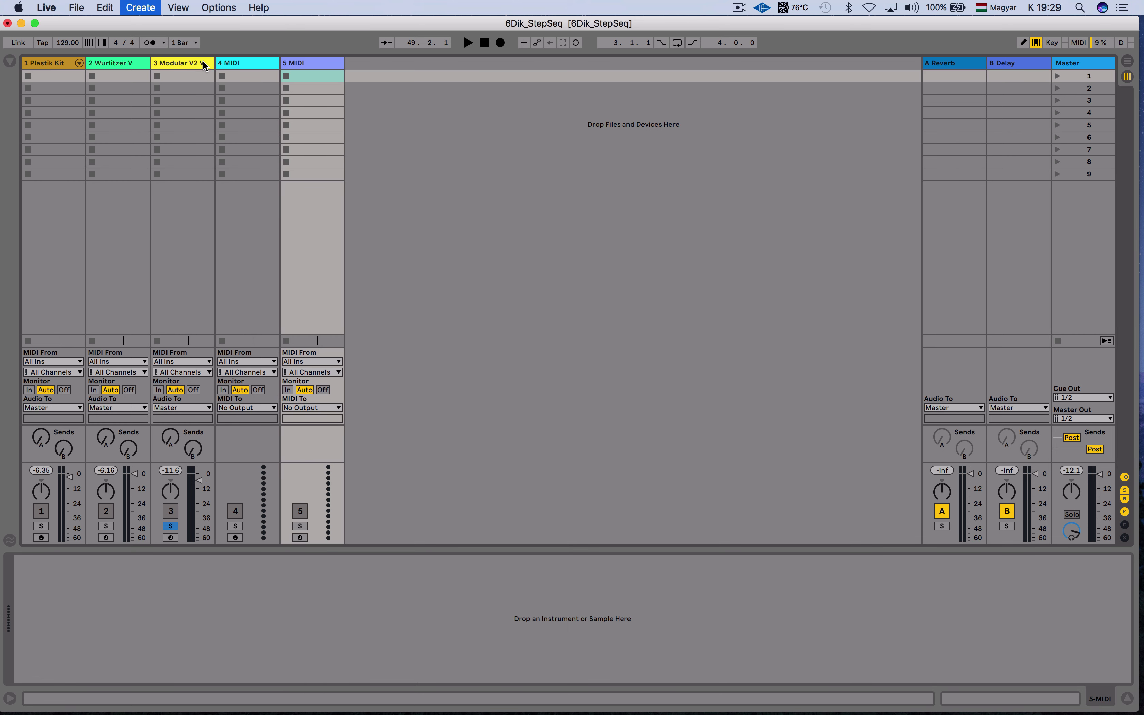
# Step: Set the MIDI inputs of tracks 4, 5 and 6 to 1-Plastik Kit, 2-Wurlitzer V and 3-Modular V2 VST respectively
pyautogui.click(249, 362)
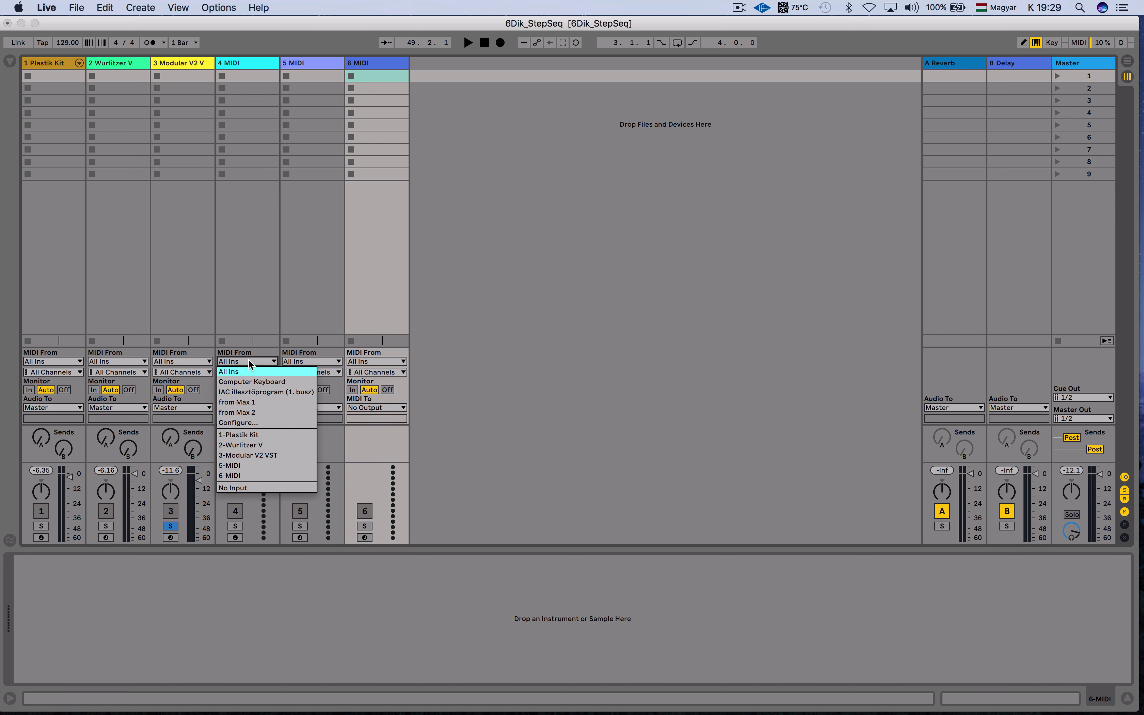
pyautogui.click(256, 433)
pyautogui.click(314, 362)
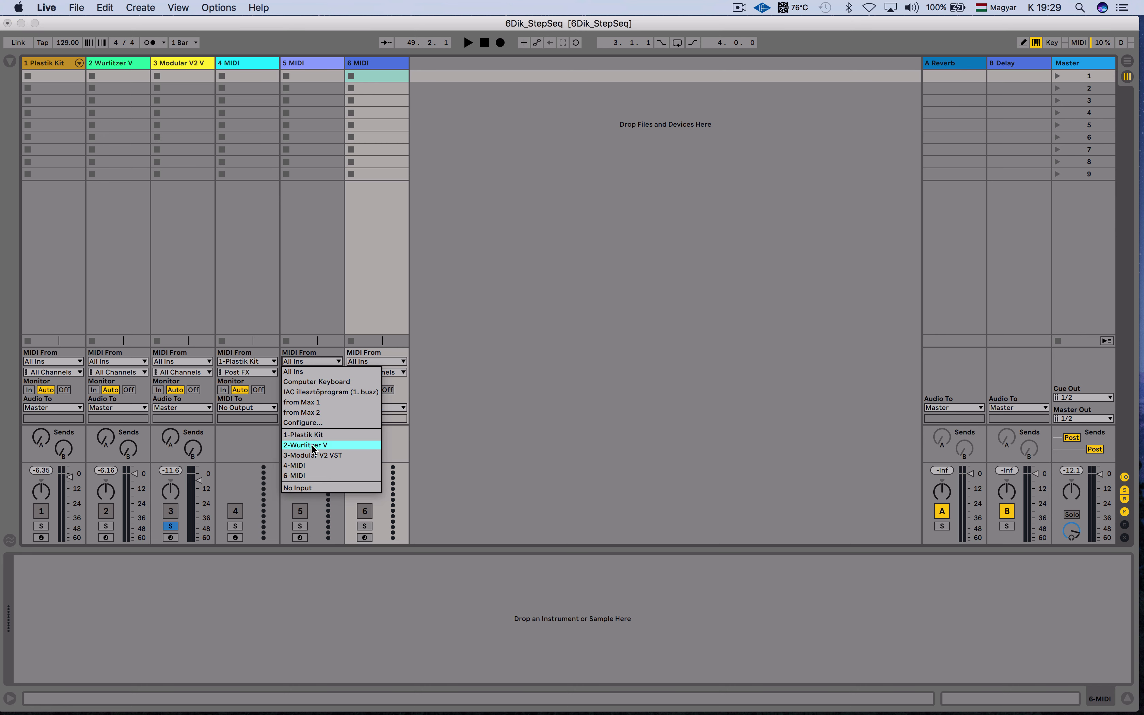
pyautogui.click(313, 449)
pyautogui.click(377, 362)
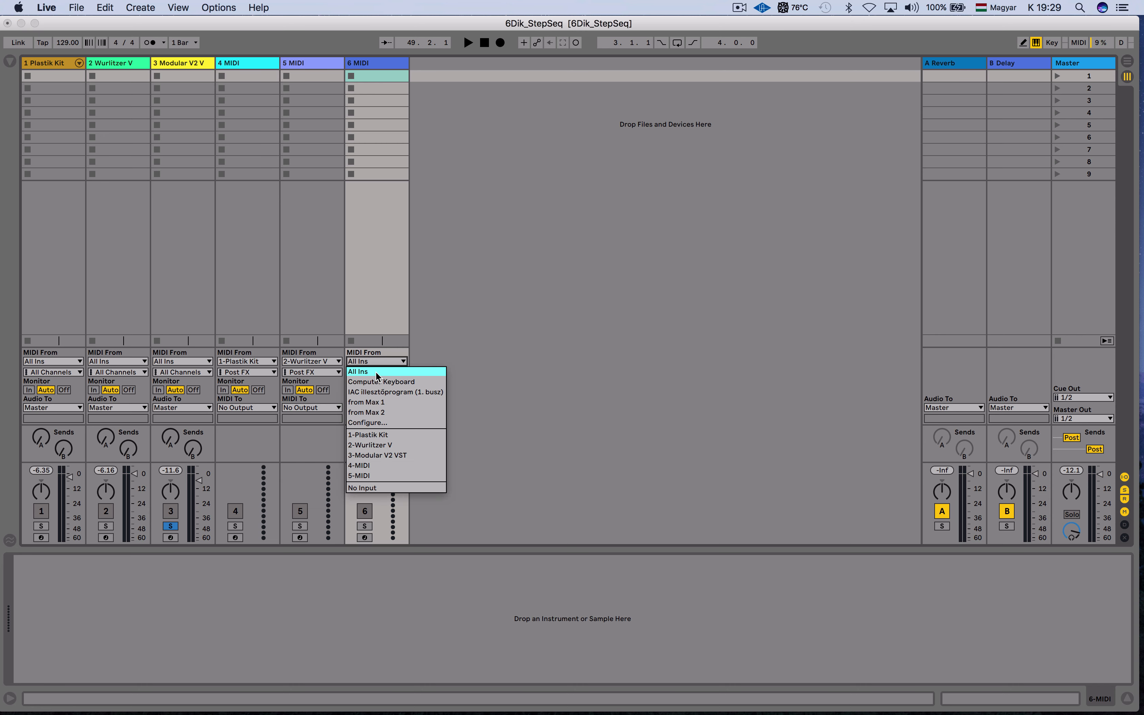
pyautogui.click(387, 456)
# Step: Arm MIDI tracks 4, 5 and 6 together for recording
pyautogui.click(236, 538)
pyautogui.click(300, 538)
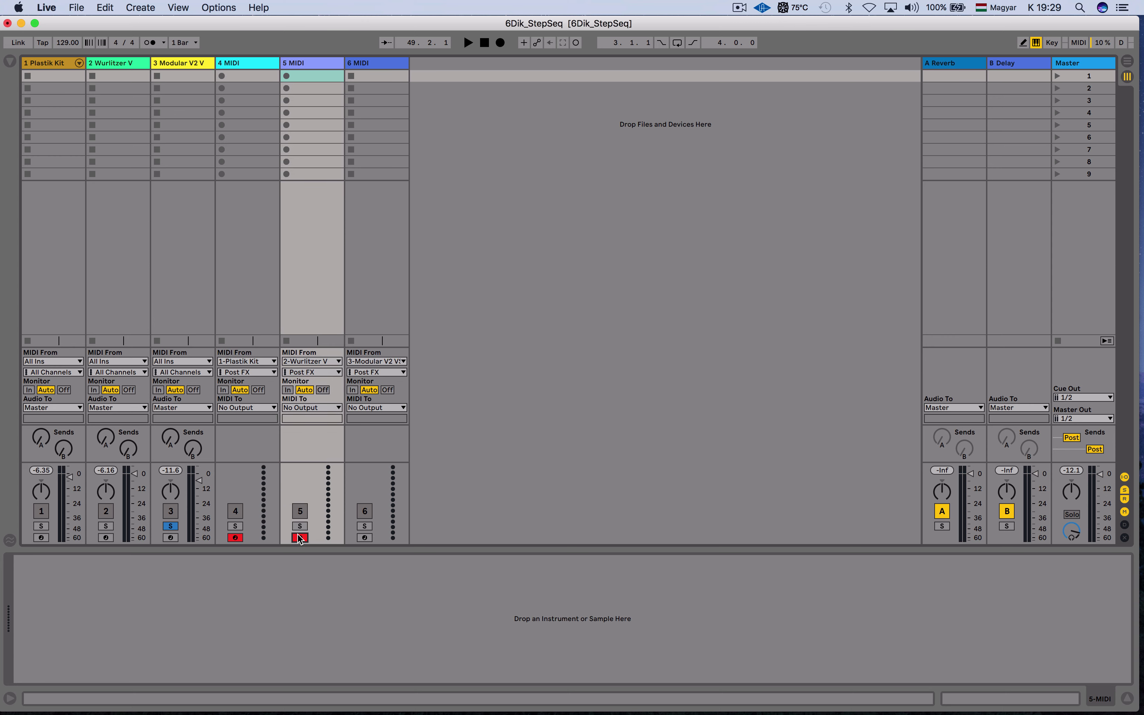
pyautogui.click(364, 537)
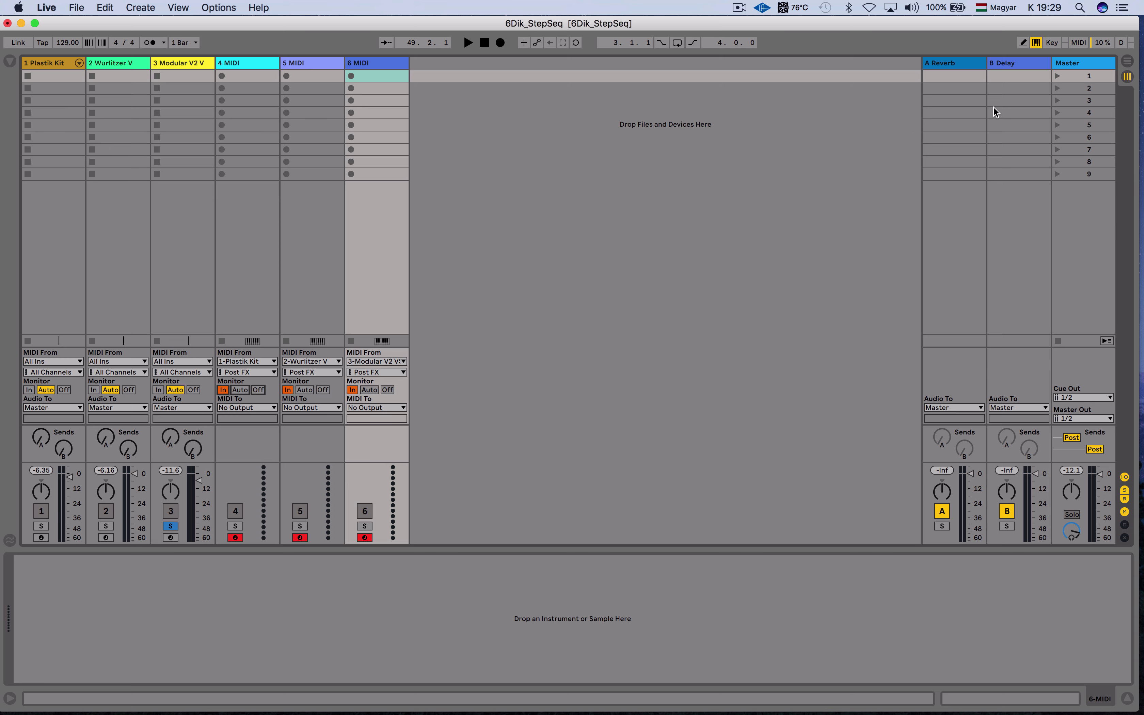
# Step: Start recording the armed tracks in Arrangement View with the browser hidden, and unsolo the Modular track
pyautogui.click(1132, 64)
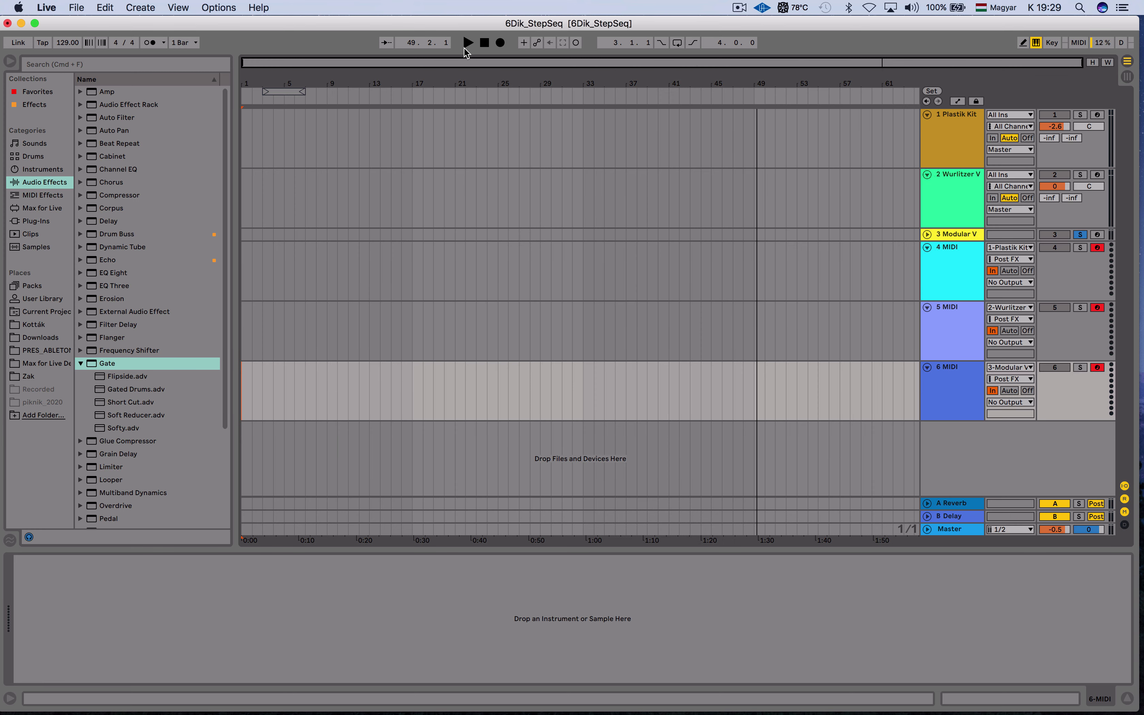
pyautogui.click(500, 43)
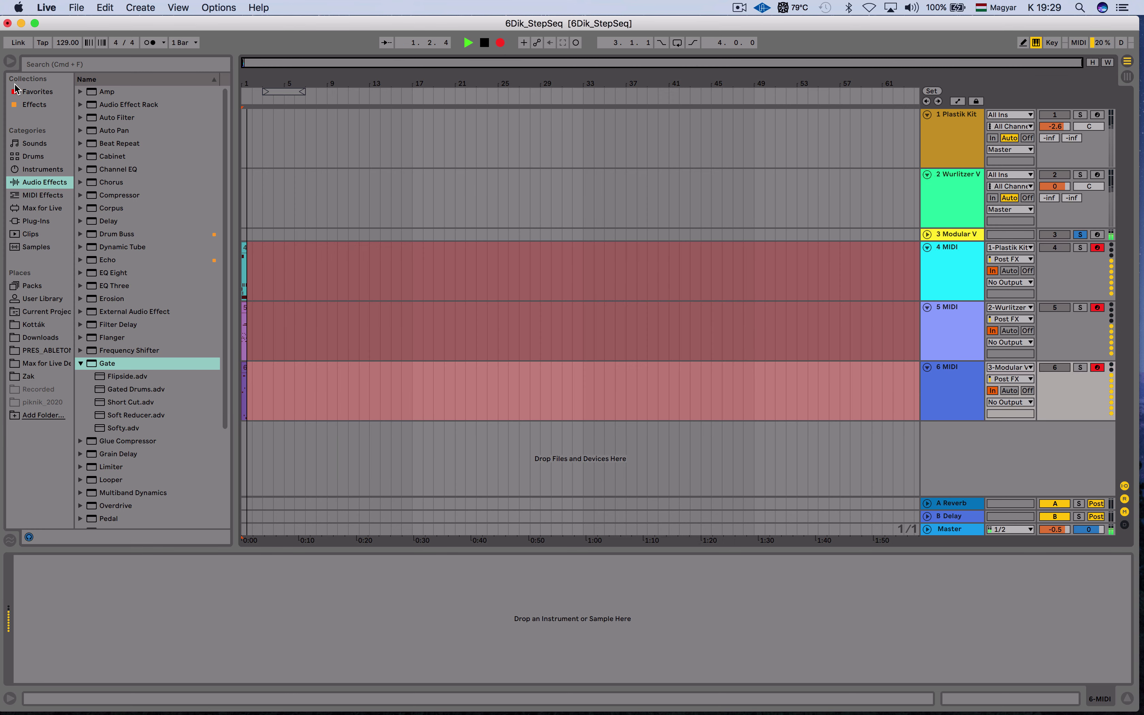
pyautogui.click(10, 62)
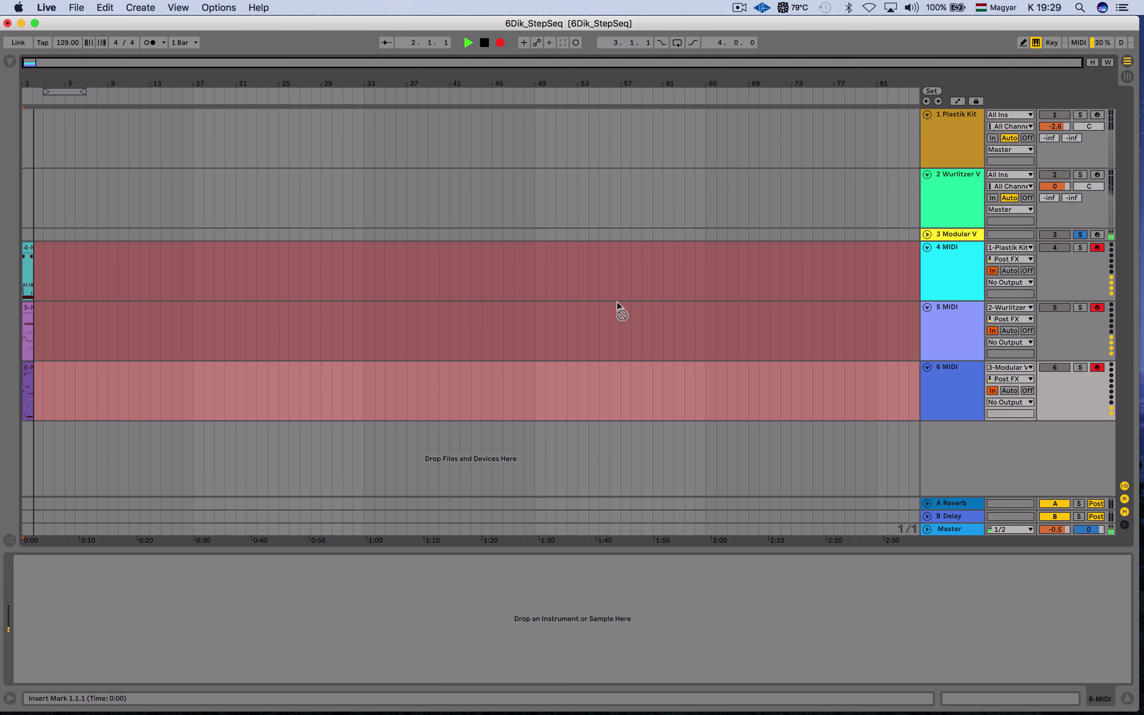
pyautogui.click(1079, 235)
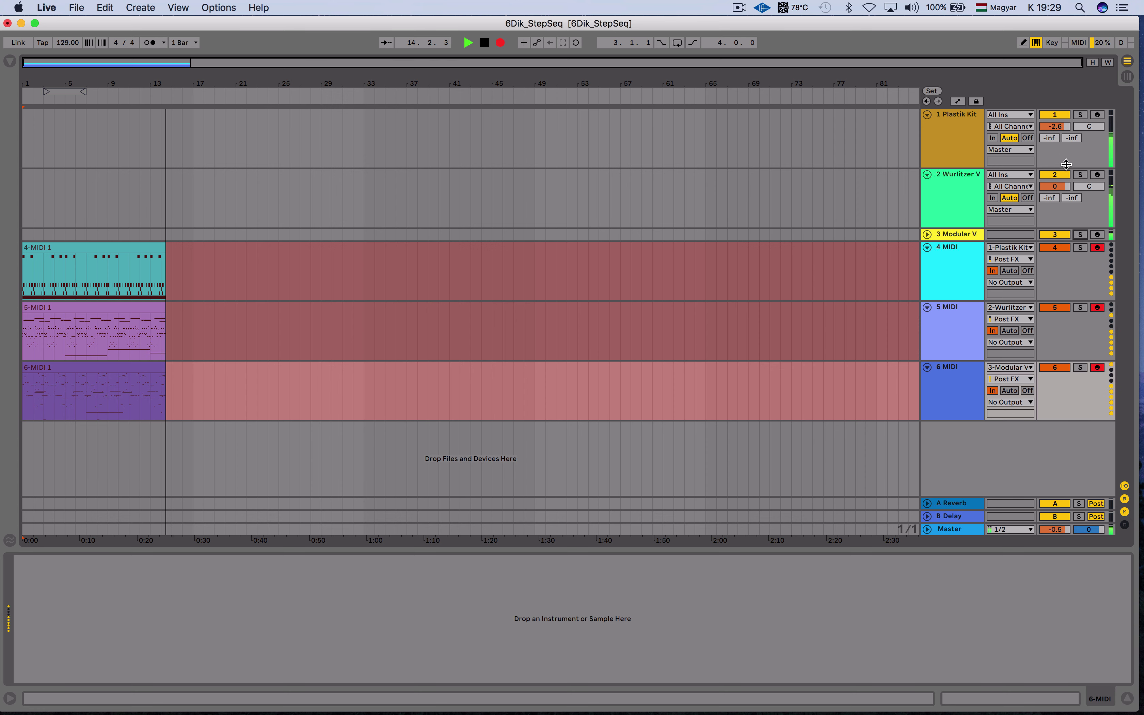
# Step: Set the track volumes to 0.6 dB for Wurlitzer, -3.6 dB for Plastik Kit and -7.5 dB for Modular, then stop recording
pyautogui.click(927, 234)
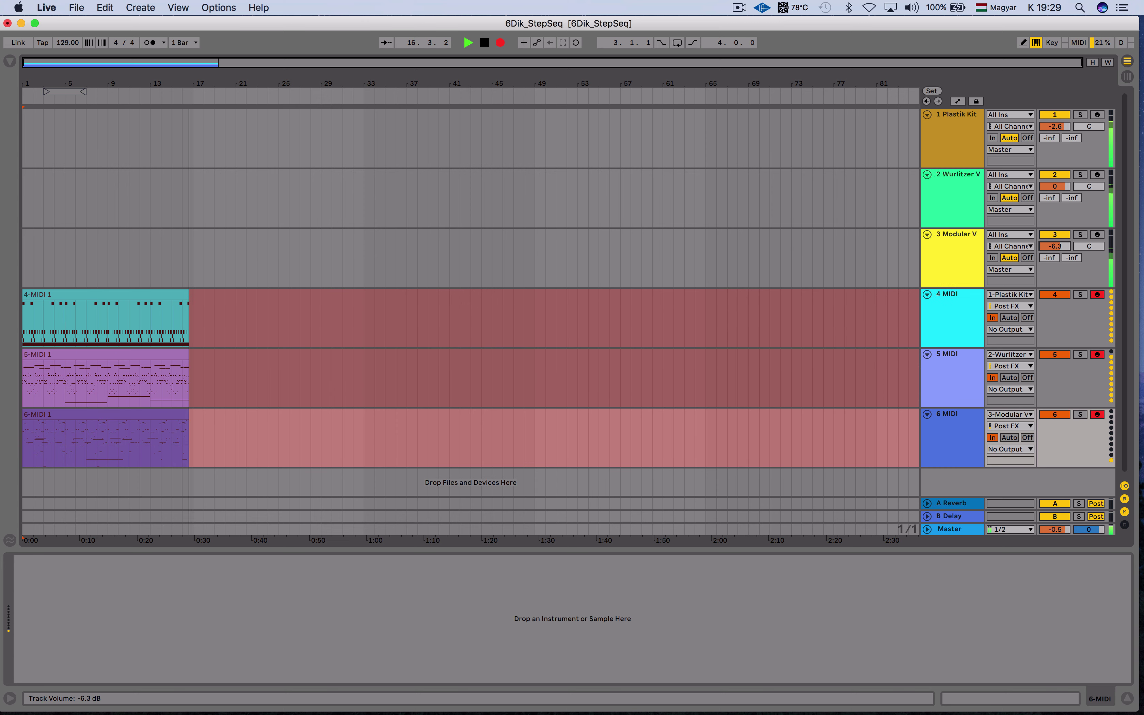
pyautogui.moveTo(1058, 187); pyautogui.dragTo(1058, 183)
pyautogui.moveTo(1058, 126); pyautogui.dragTo(1058, 133)
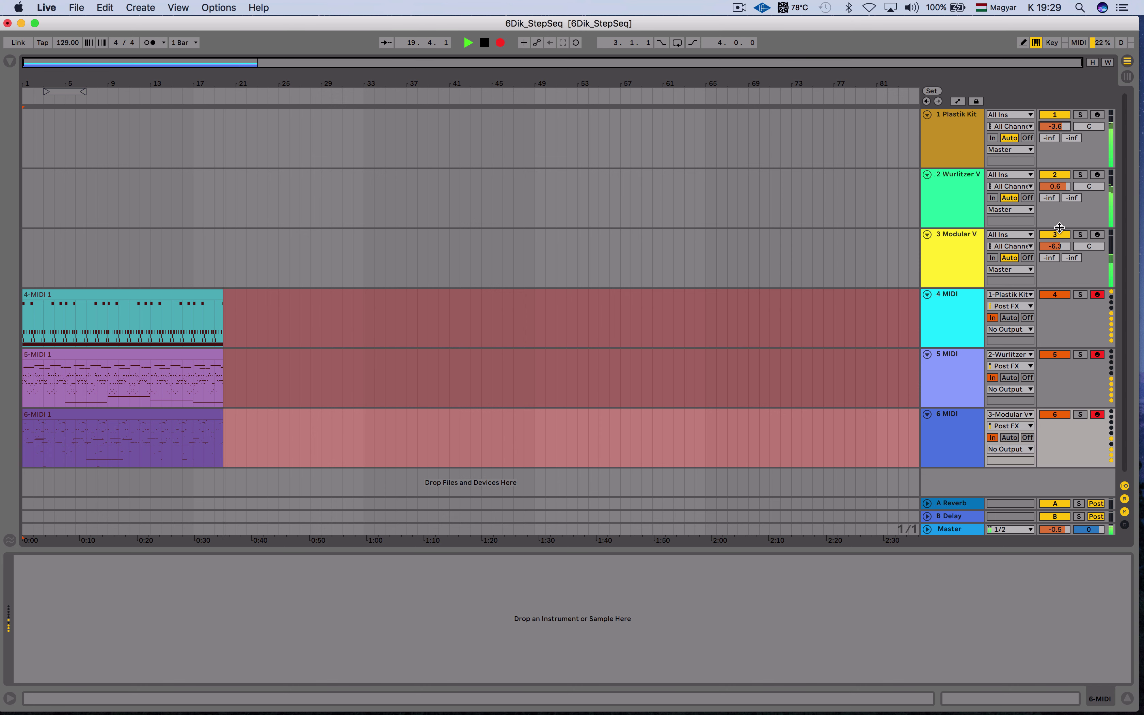
pyautogui.moveTo(1055, 245); pyautogui.dragTo(1055, 250)
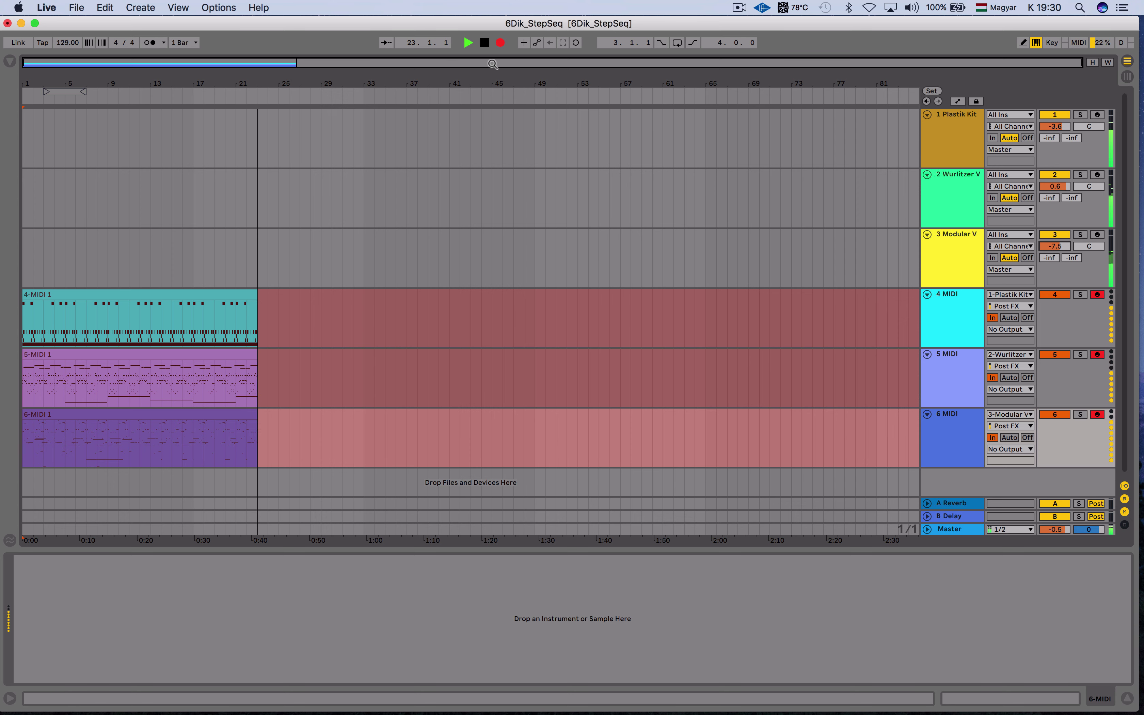
pyautogui.click(484, 43)
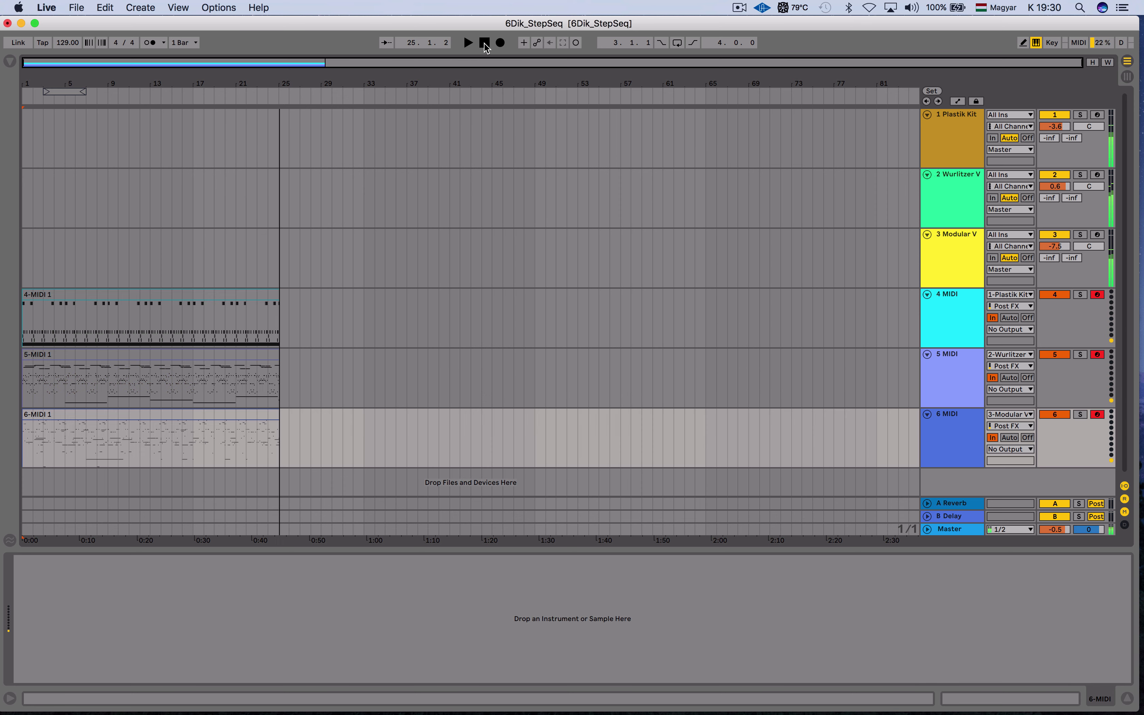
# Step: Look through the recorded clips on tracks 4 to 6 and show the 6-MIDI 1 clip's notes in an enlarged editor
pyautogui.click(197, 294)
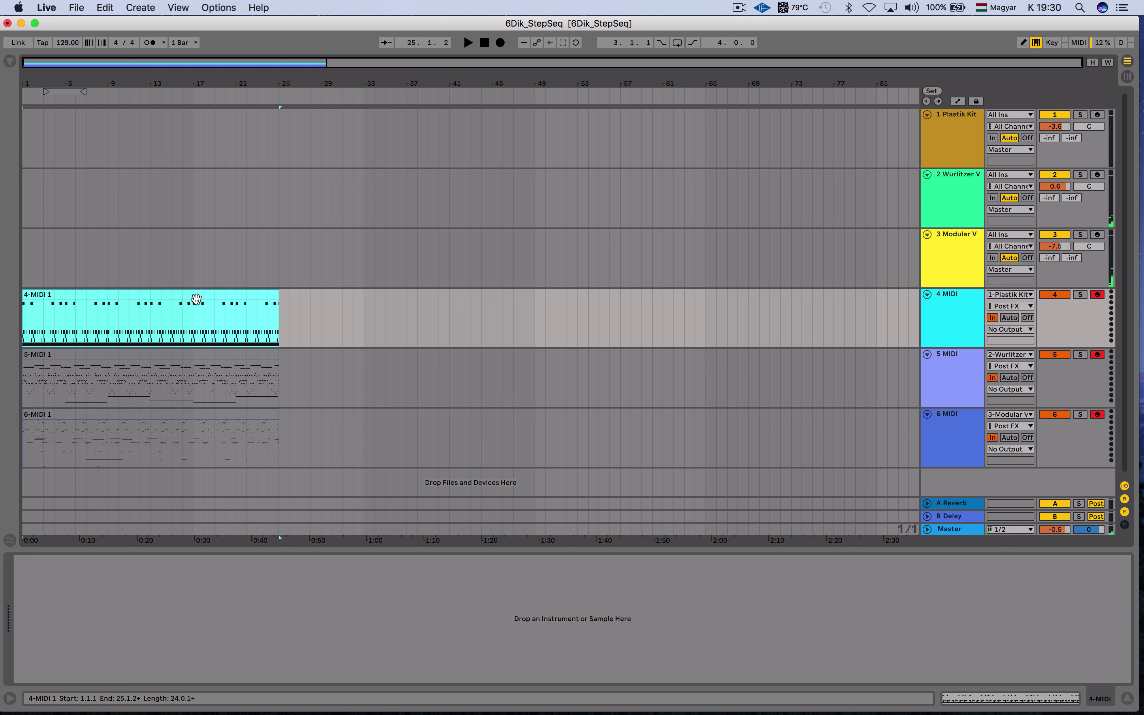
pyautogui.click(190, 350)
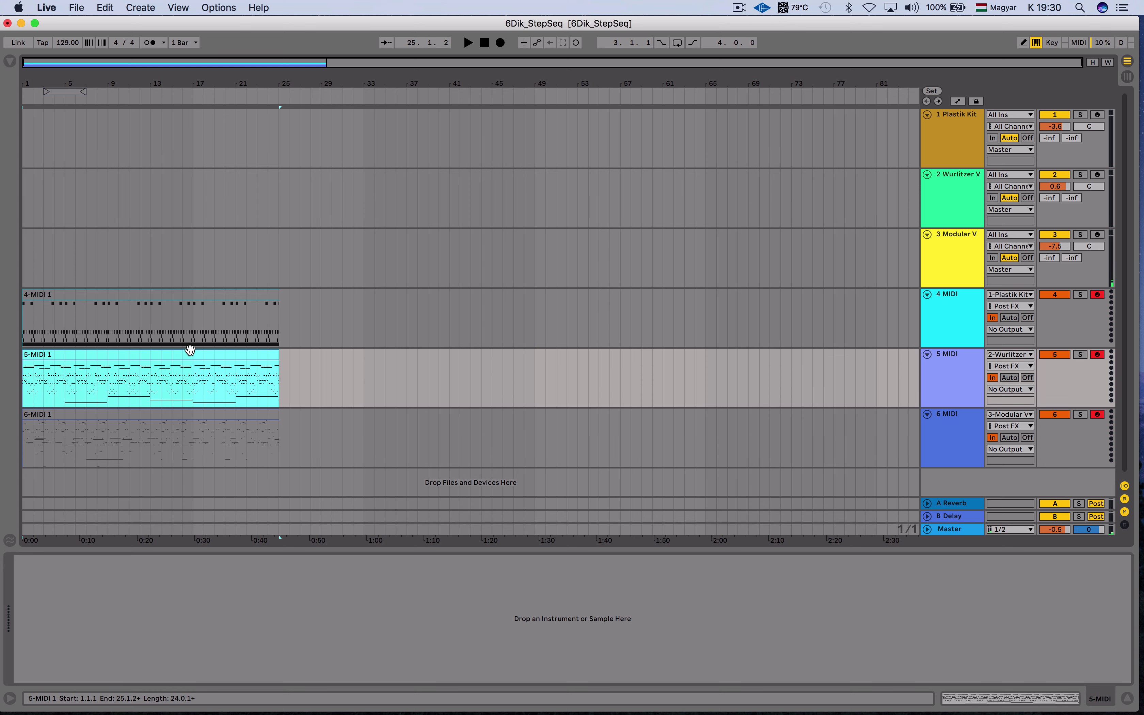
pyautogui.click(202, 414)
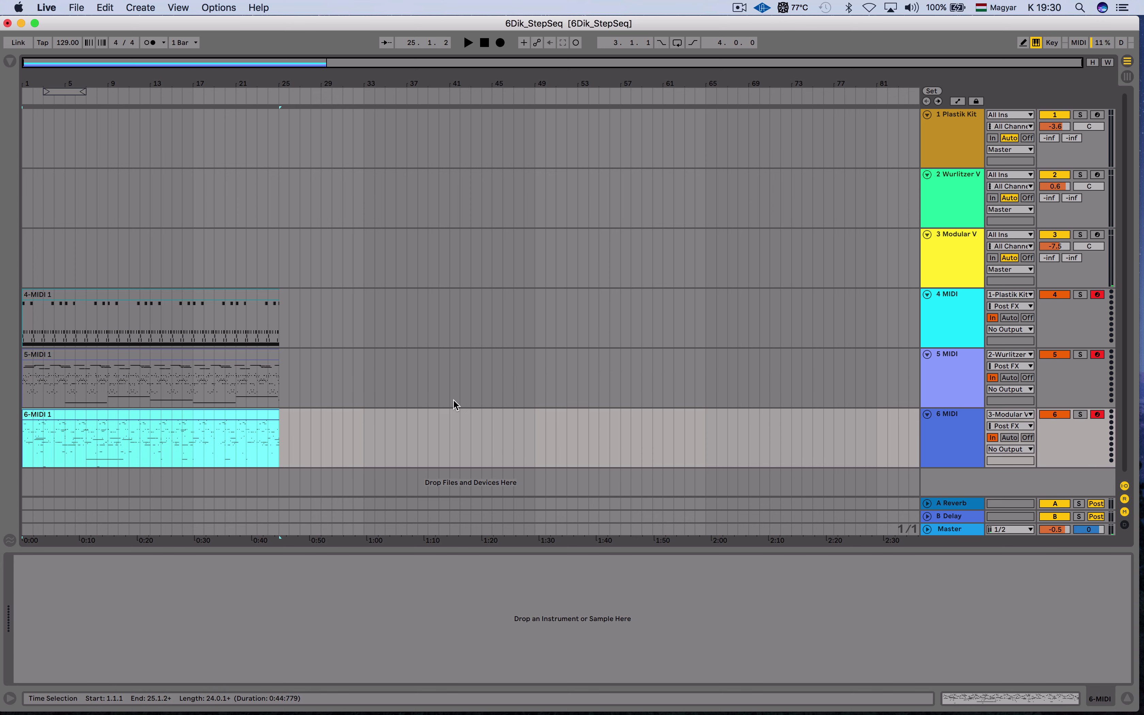
pyautogui.click(956, 698)
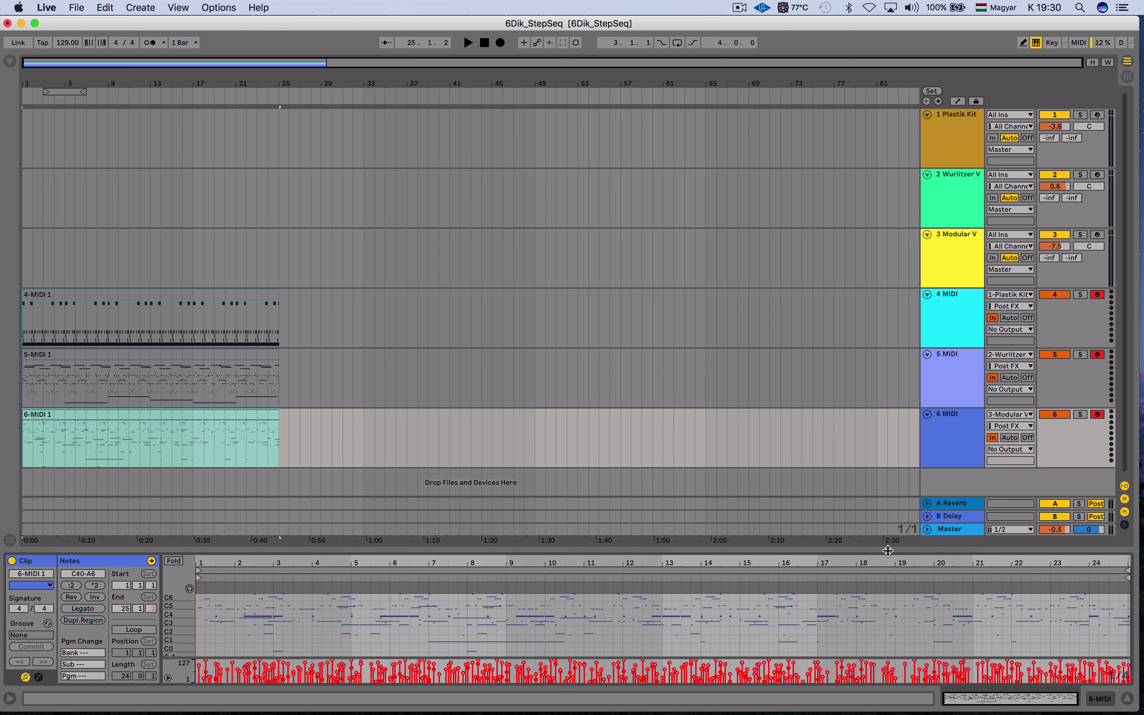
pyautogui.moveTo(887, 551); pyautogui.dragTo(891, 431)
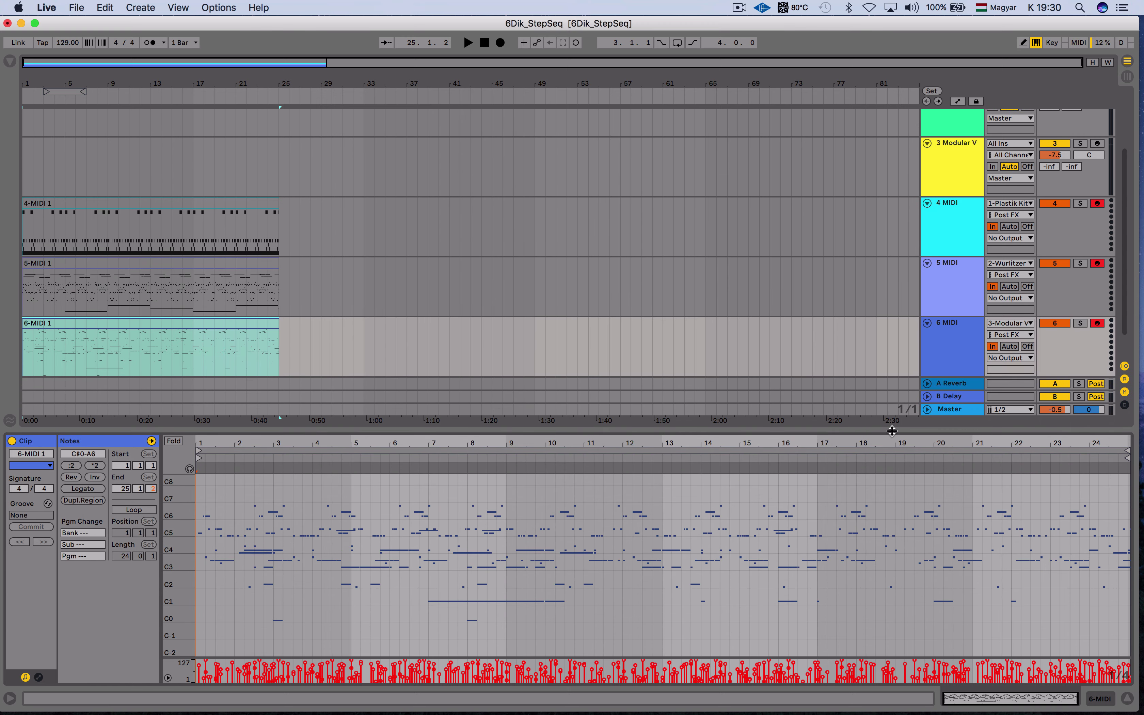